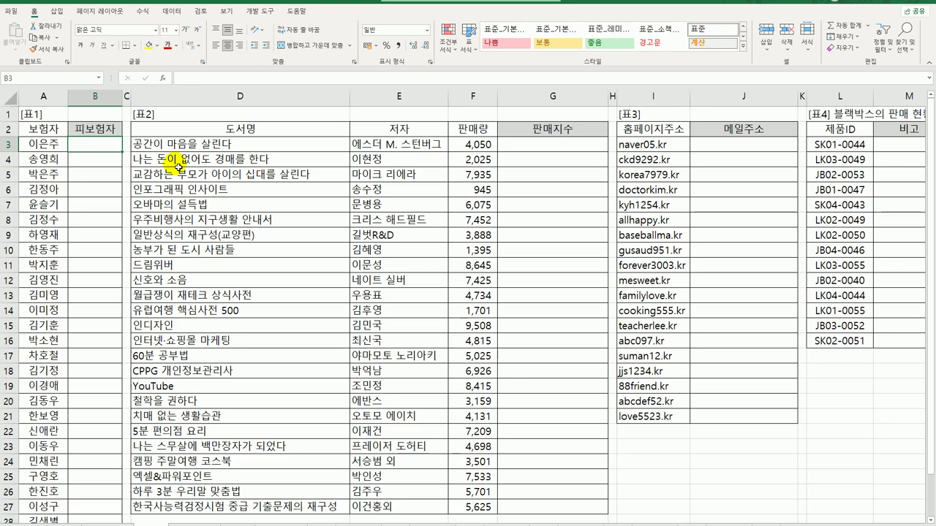
Enter =MID(A3,2,1) in B3 and fill it down the 피보험자 column.
text(=mid)
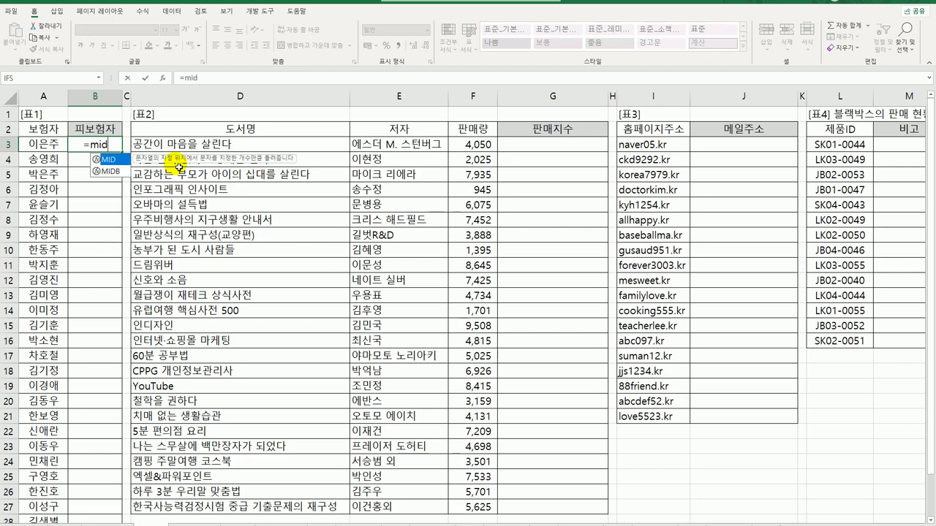
key(Tab)
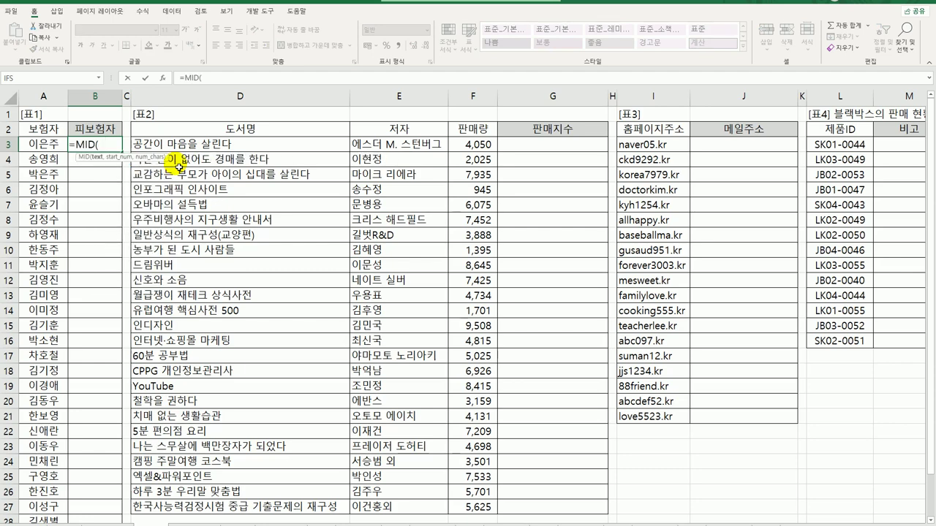
key(Left)
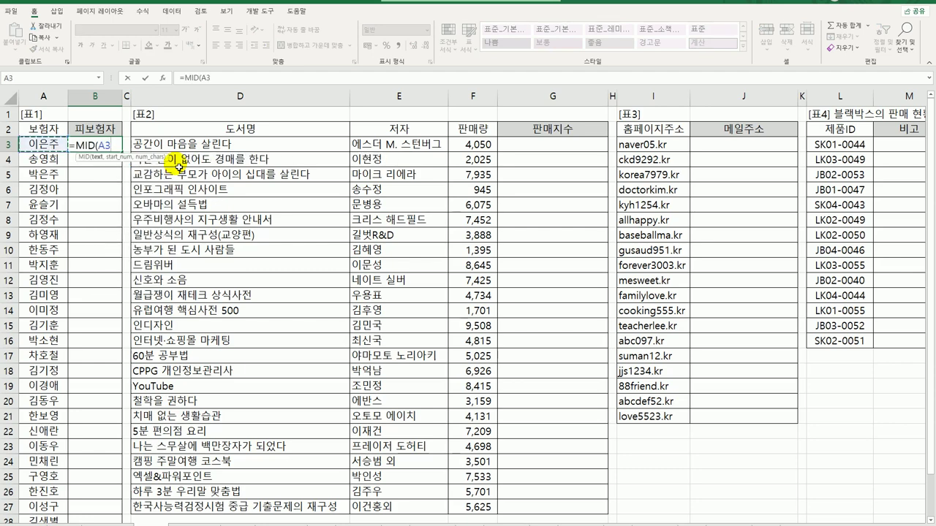
text(,)
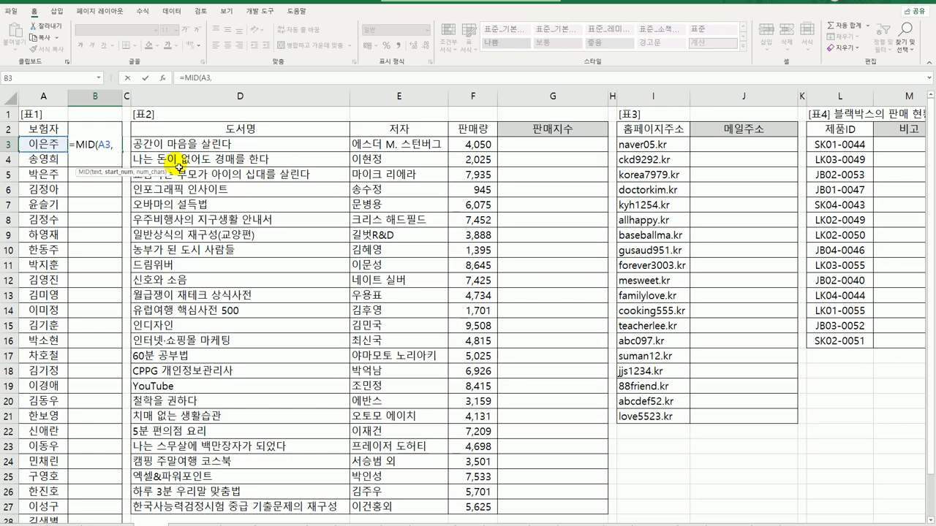
text(2,1)
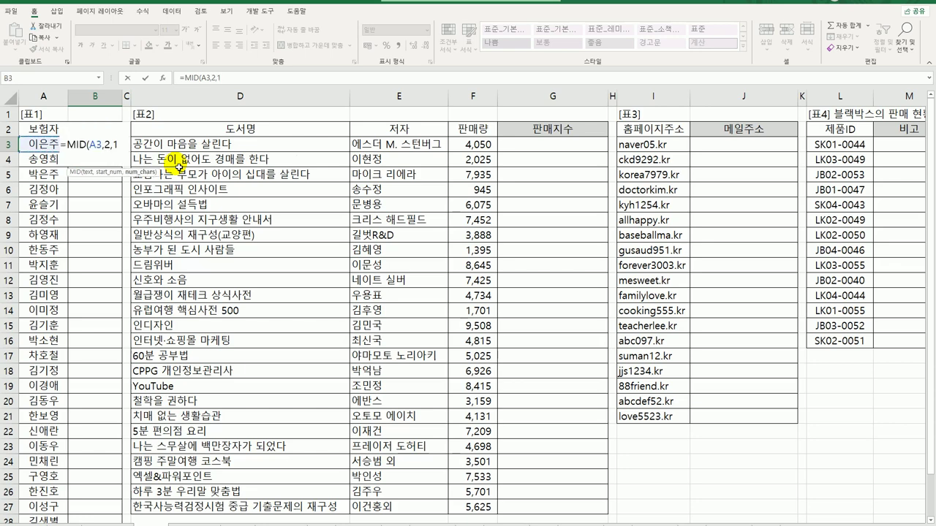
text())
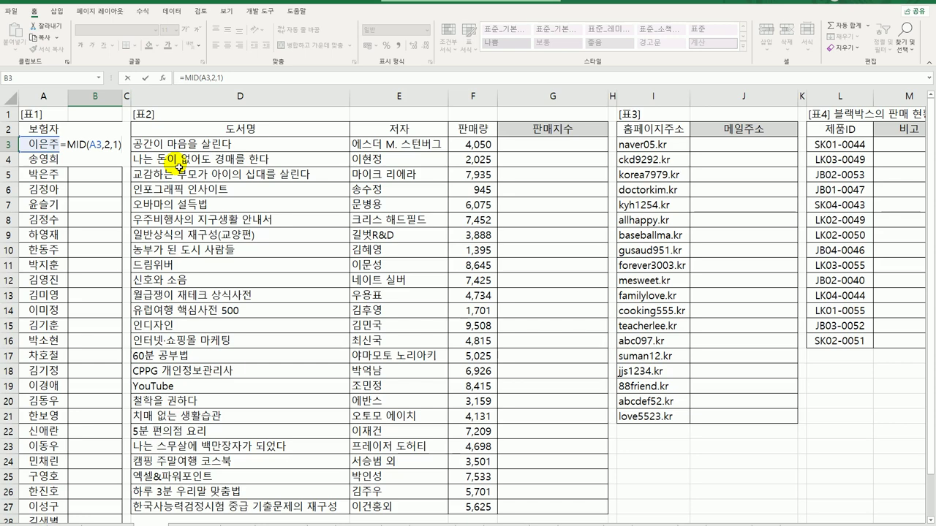
key(Return)
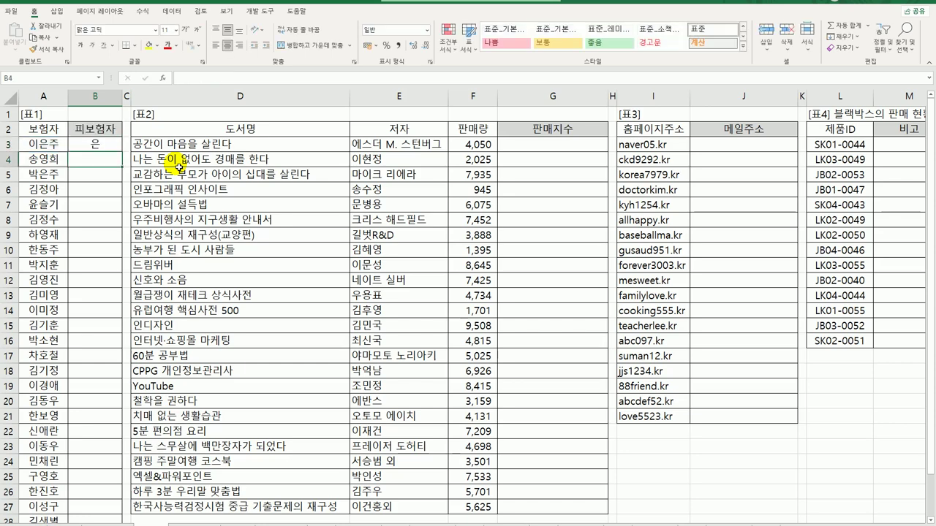
click(101, 143)
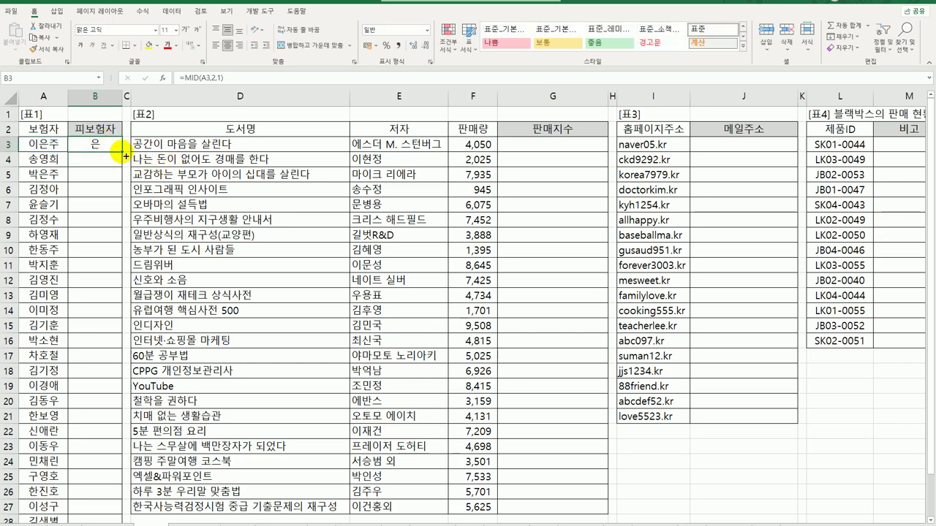
double_click(122, 151)
Wrap the B3 formula in SUBSTITUTE and move MID(A3,2,1) into its Old_text argument.
click(113, 150)
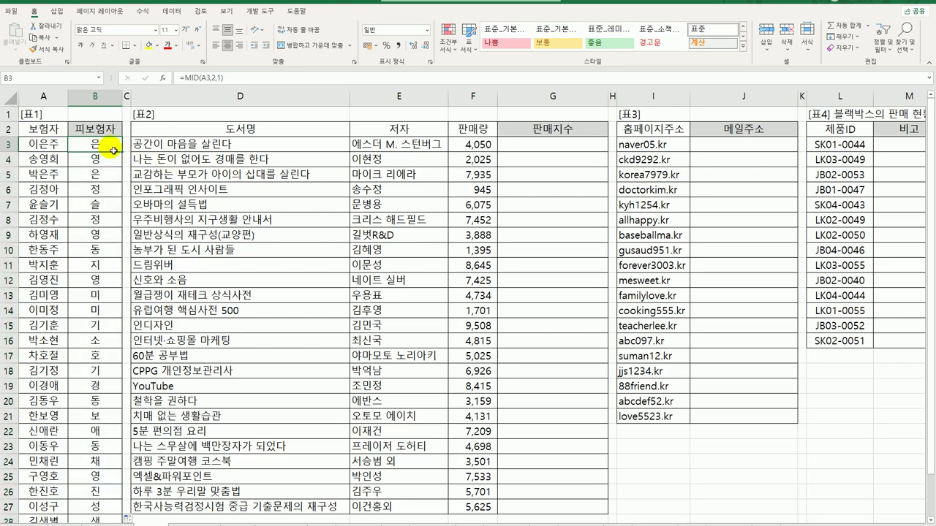
double_click(113, 150)
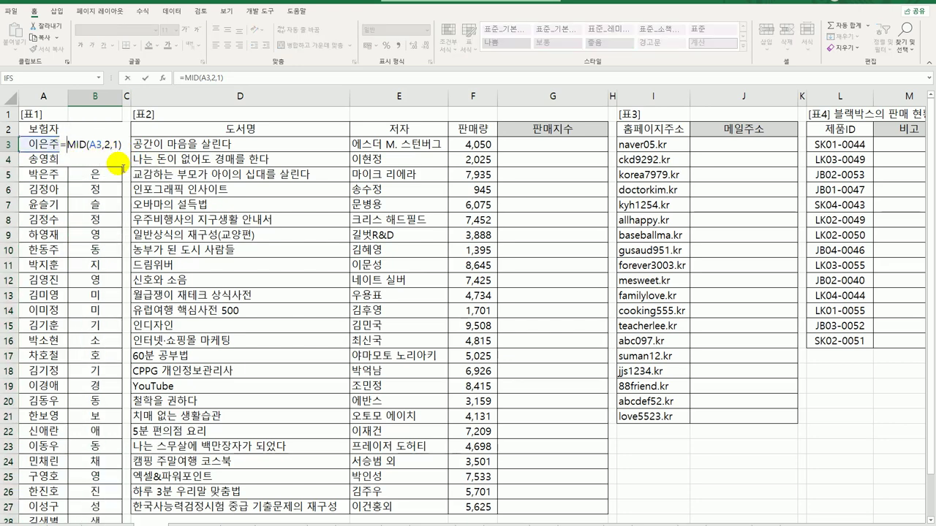
text(su)
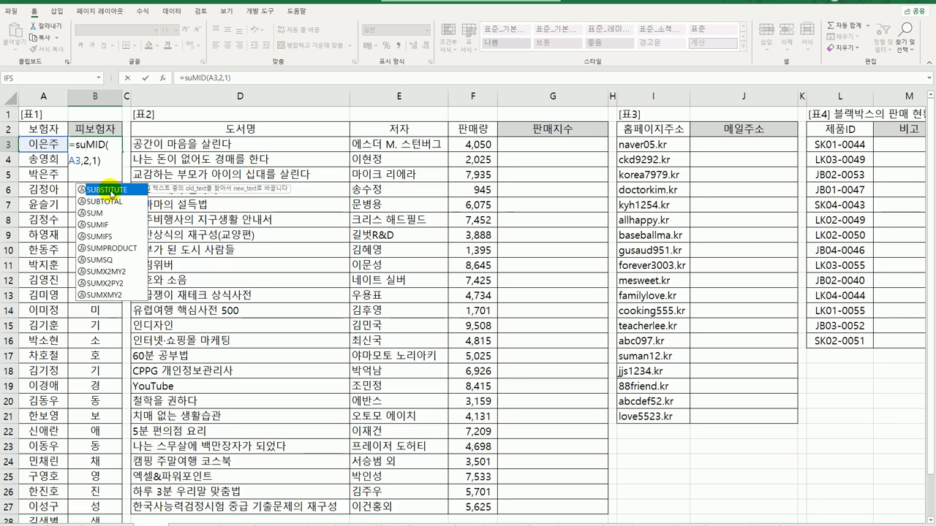
double_click(111, 192)
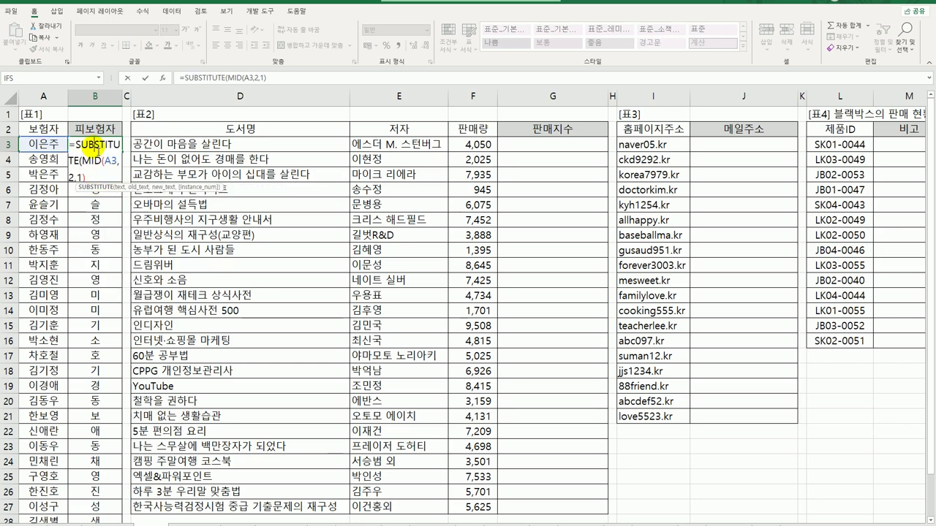
click(162, 78)
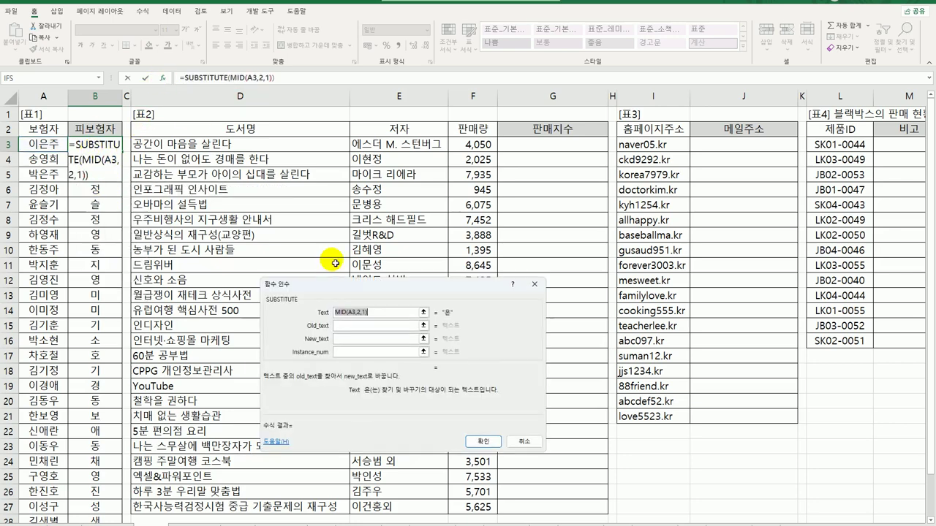
click(383, 316)
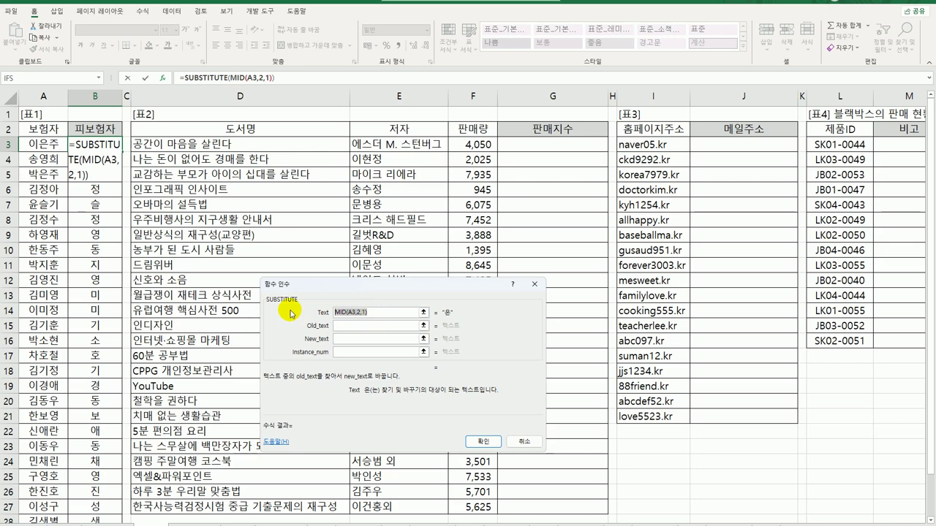
drag(344, 313, 344, 326)
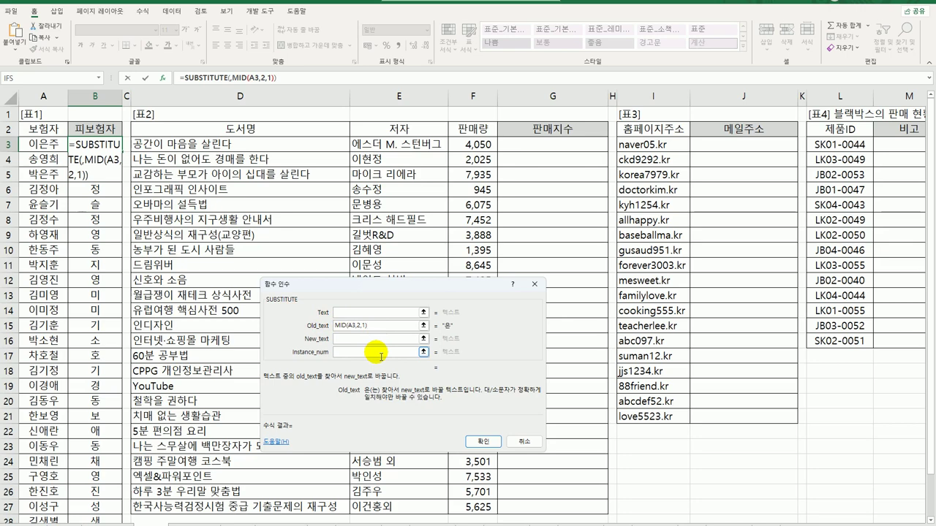
Set SUBSTITUTE's Text to A3 and New_text to "*", and fill the formula down the 피보험자 column.
click(361, 314)
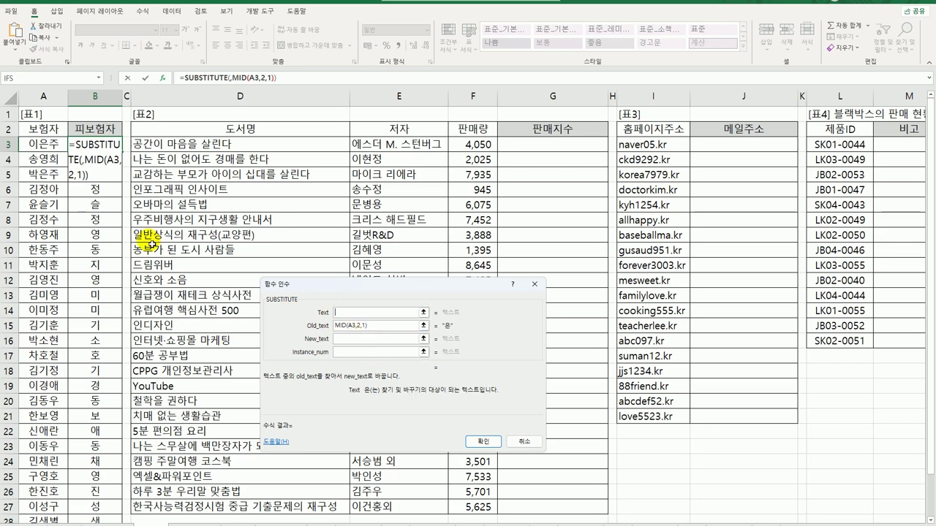
click(49, 144)
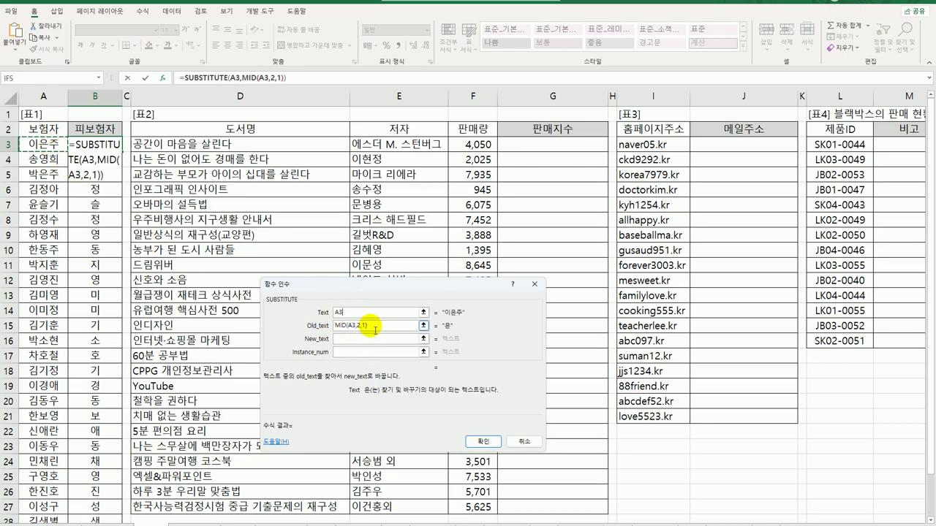
drag(373, 326, 313, 324)
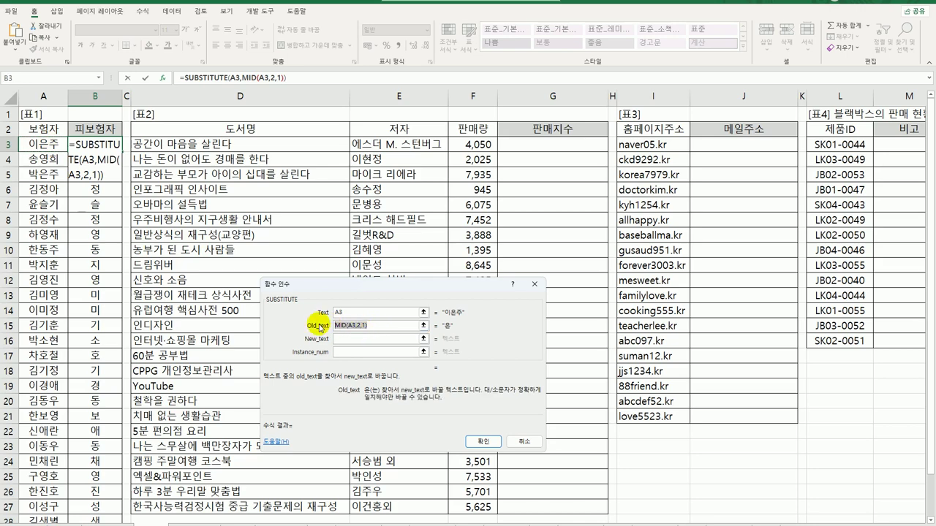
click(351, 341)
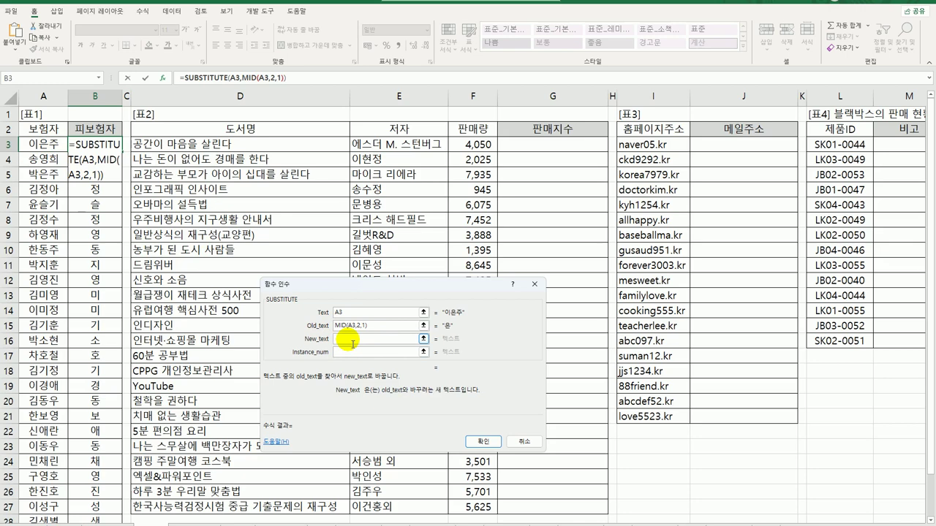
text(*)
click(488, 442)
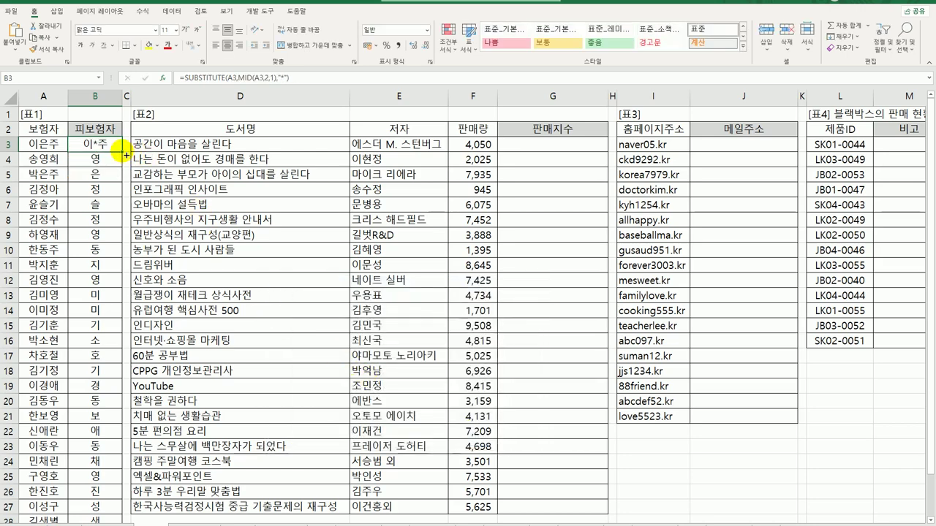
double_click(122, 151)
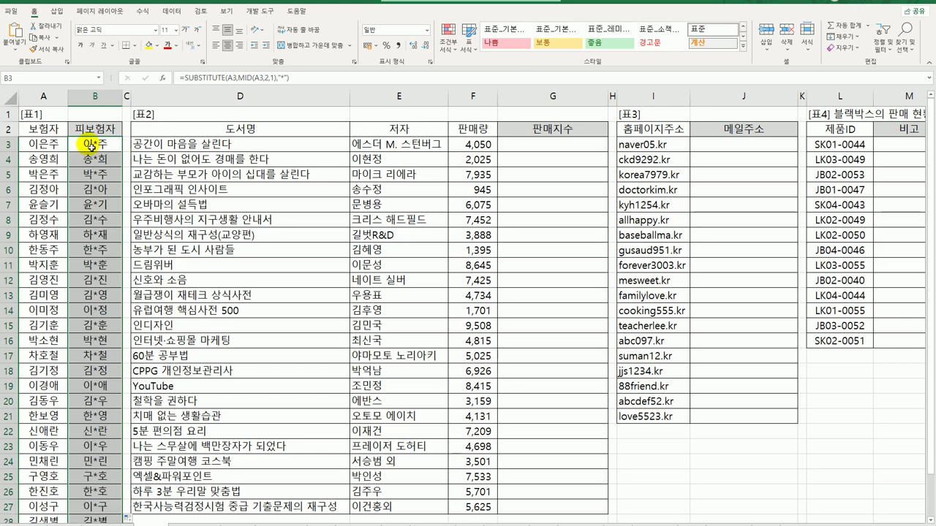
Wrap the SUBSTITUTE formula in B3 in CONCAT and open the arguments of CONCAT.
click(91, 146)
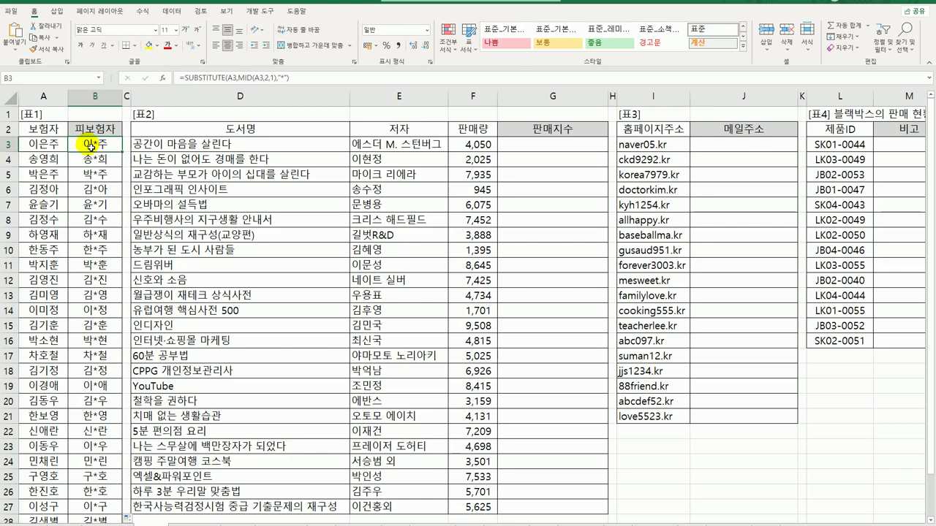
double_click(90, 147)
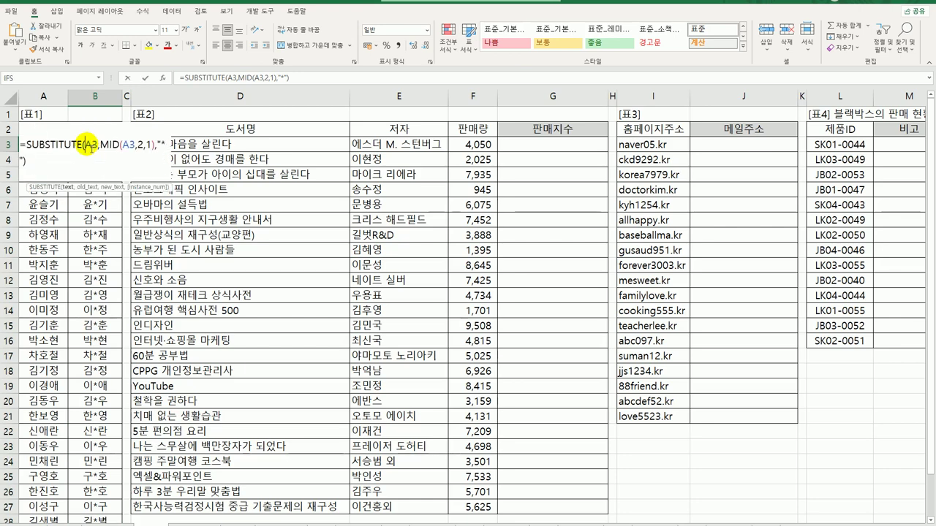
text(co)
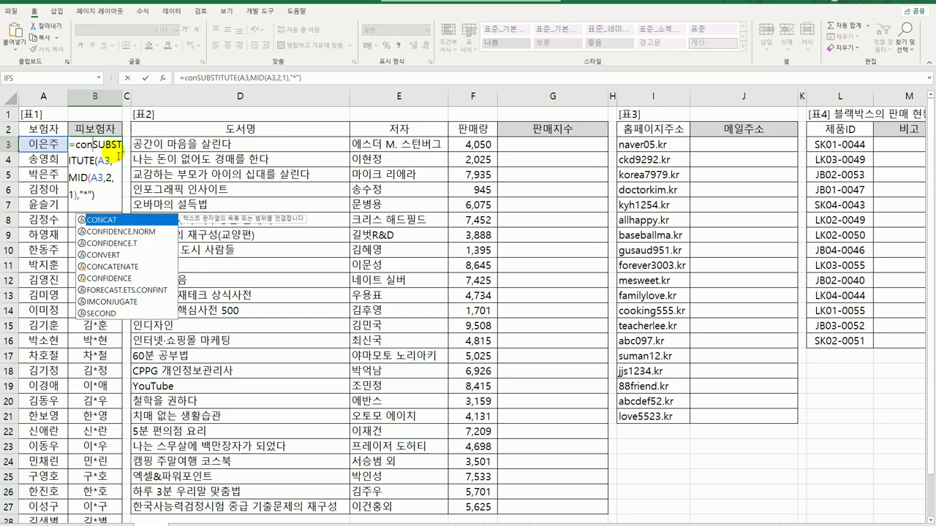
text(n)
key(Tab)
click(90, 145)
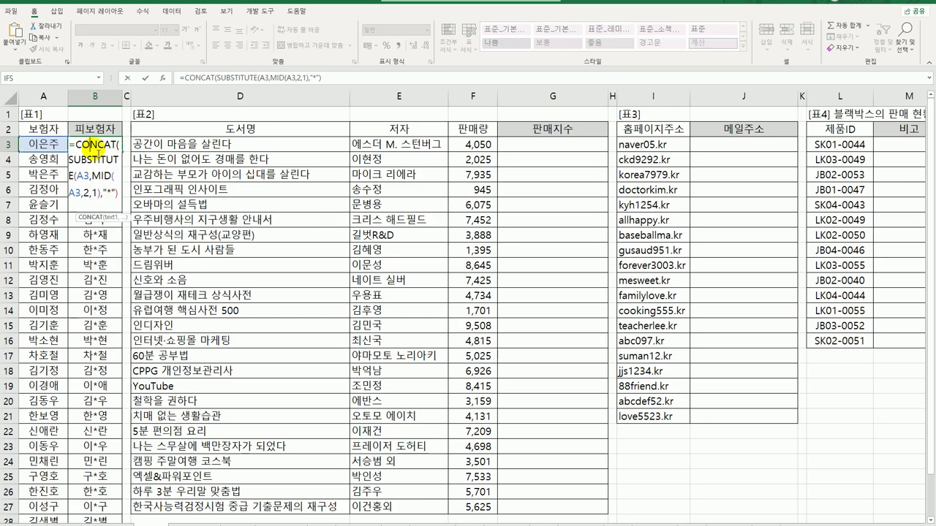
click(163, 79)
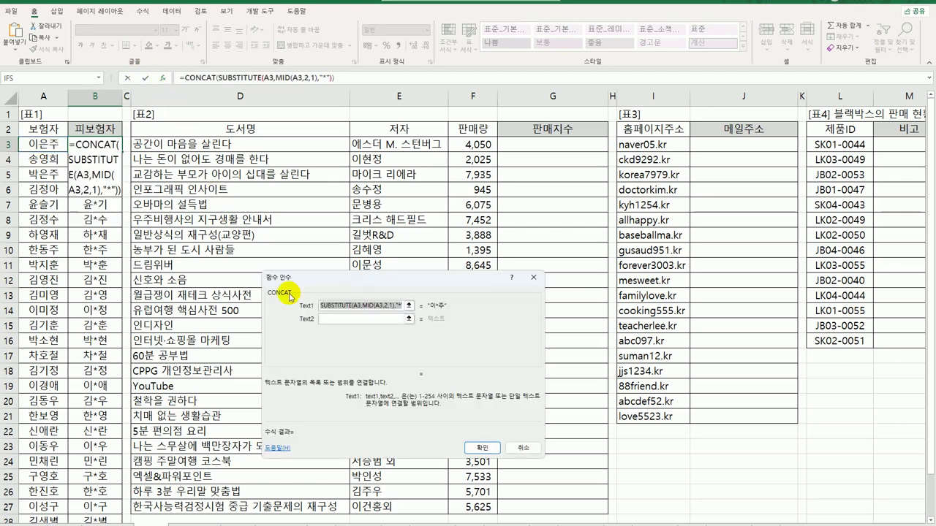
Set CONCAT's Text2 to " 가족" with a leading space and fill the formula down the 피보험자 column.
click(332, 319)
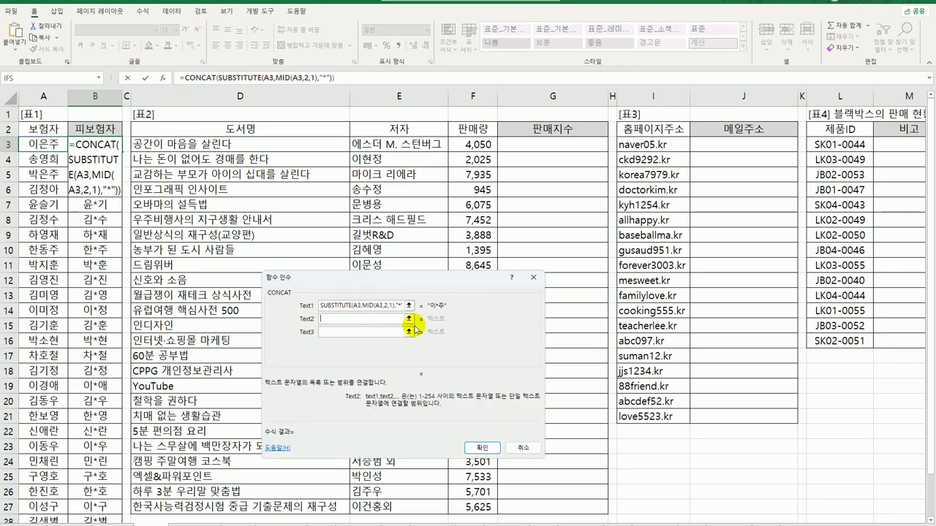
text(가족)
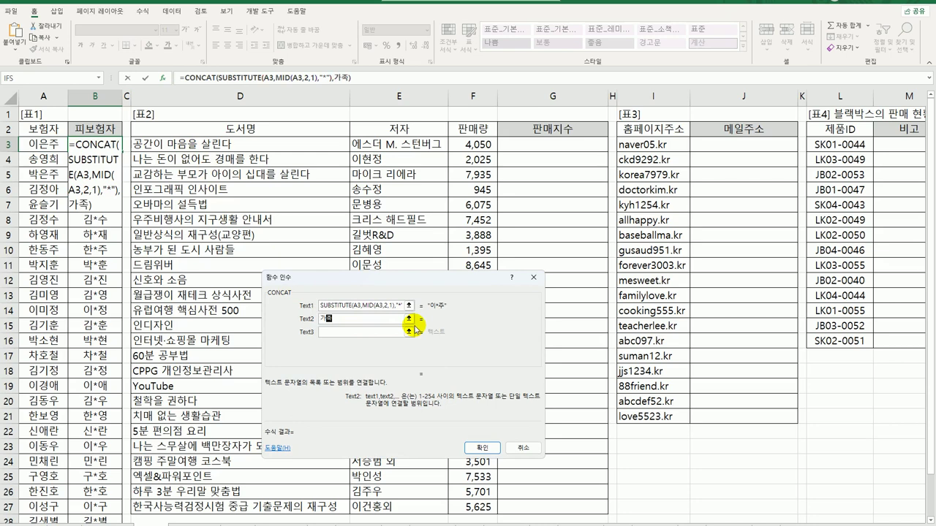
key(Tab)
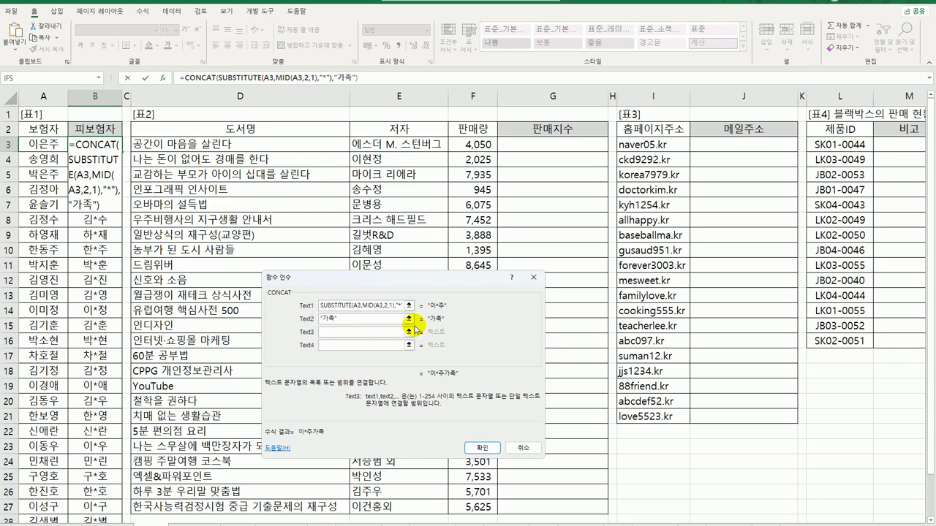
click(322, 319)
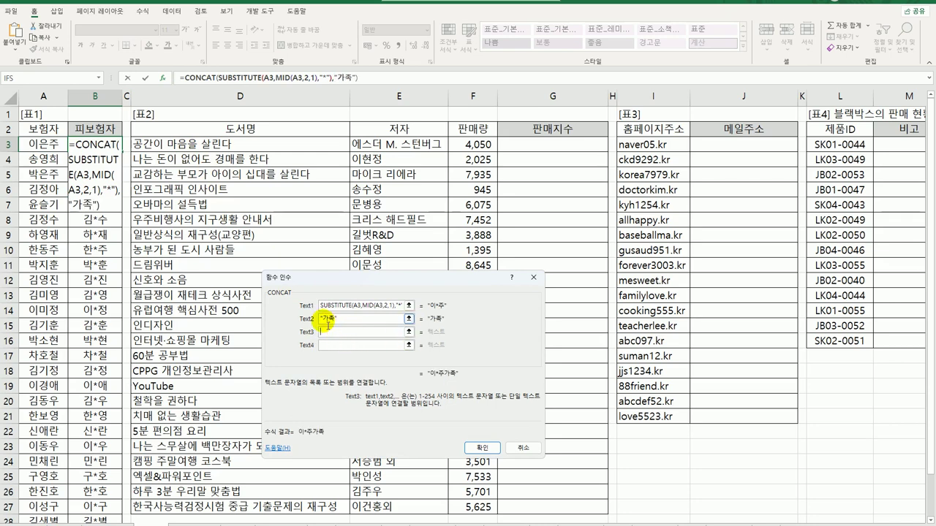
click(358, 323)
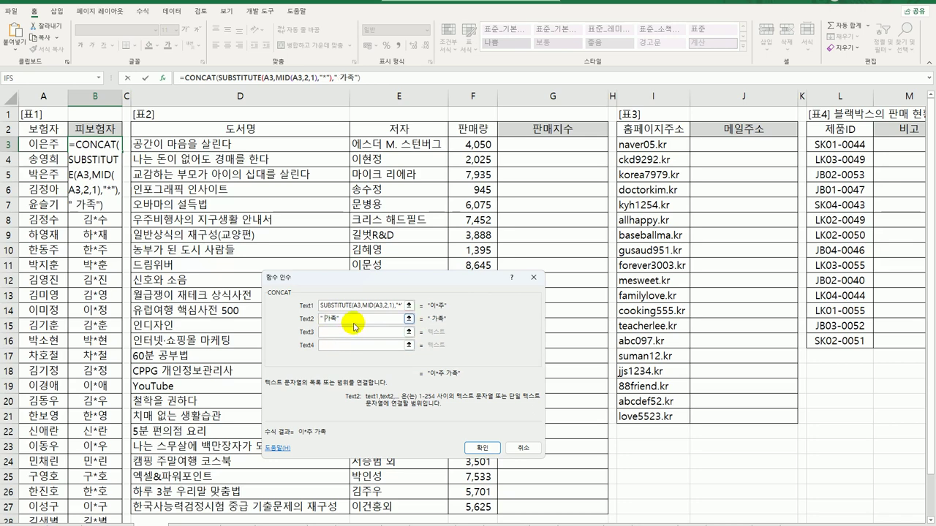
click(483, 449)
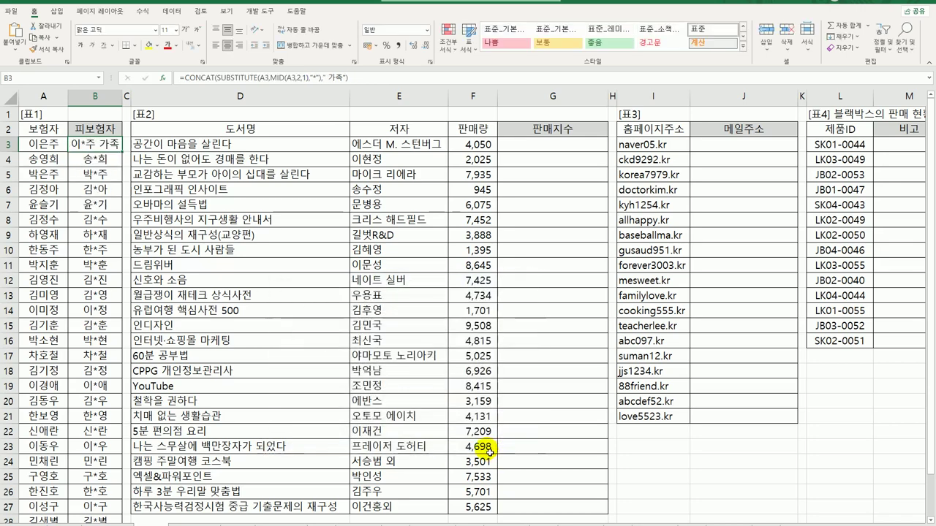
double_click(125, 154)
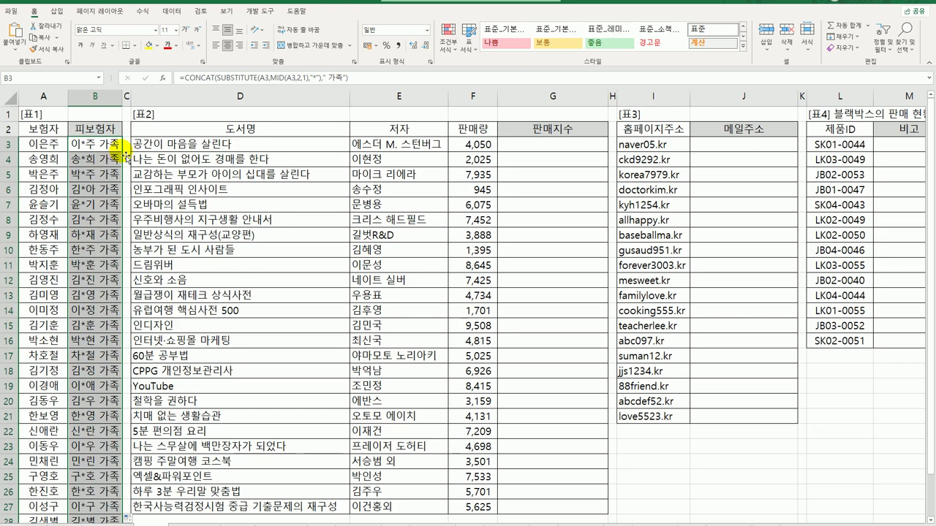
Enter =QUOTIENT(F3,1000) in G3, the first cell of the 판매지수 column.
click(555, 146)
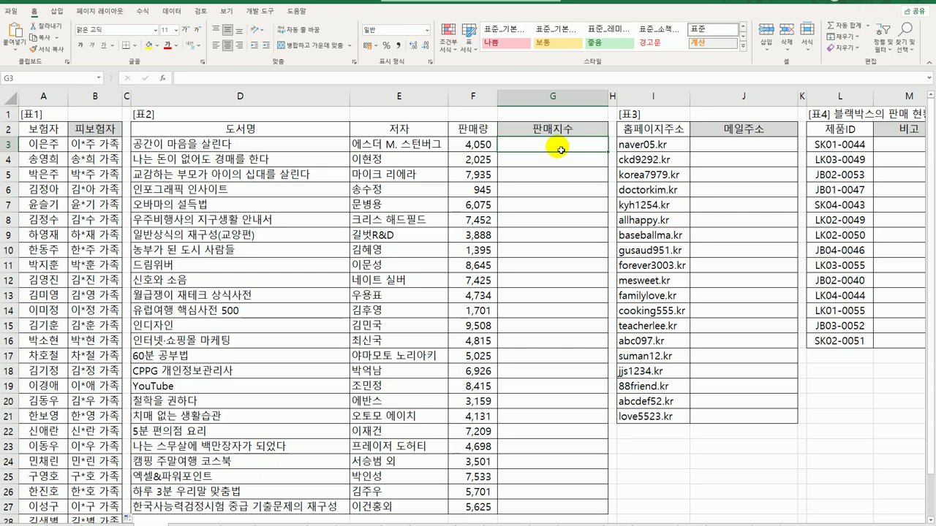
text(=)
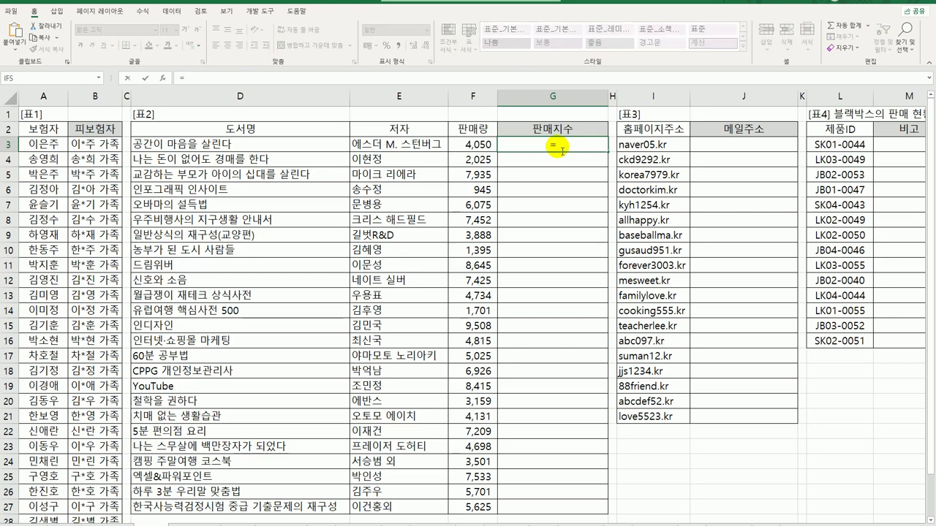
text(qu)
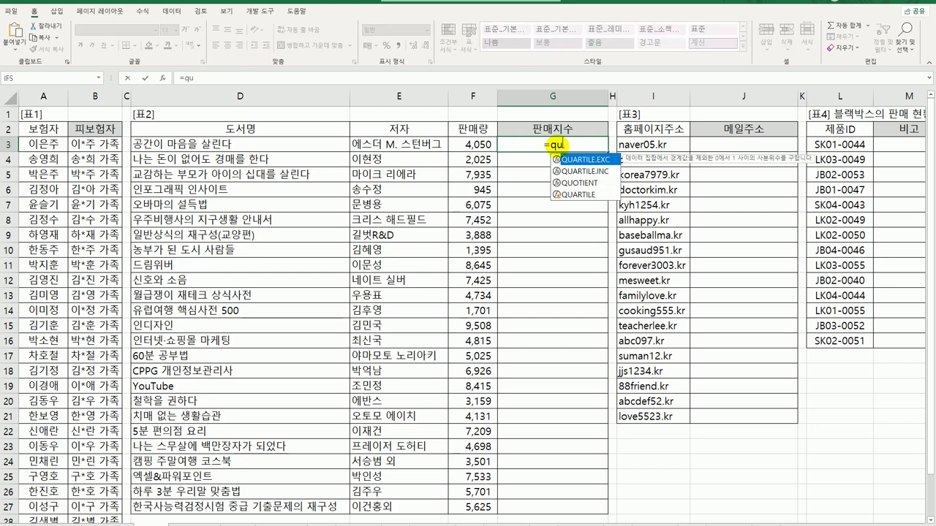
key(Down)
key(Down)
key(Tab)
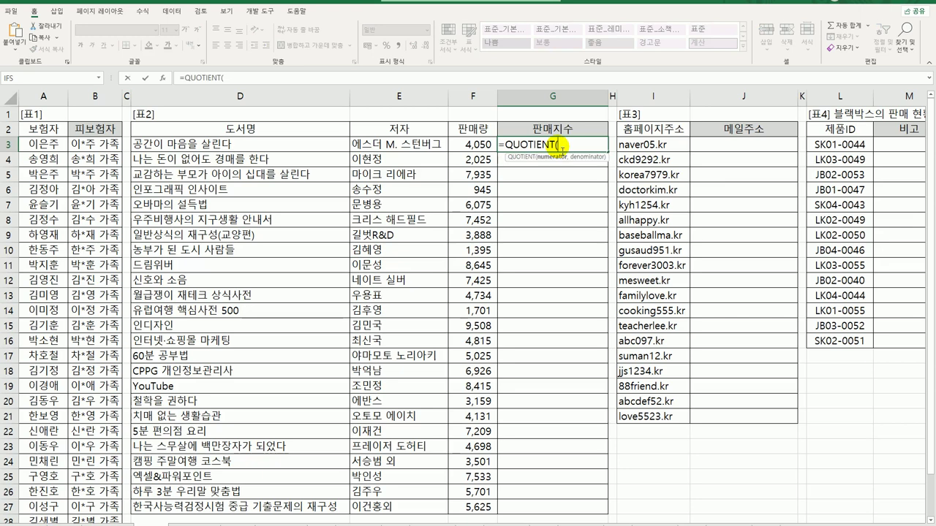
click(486, 146)
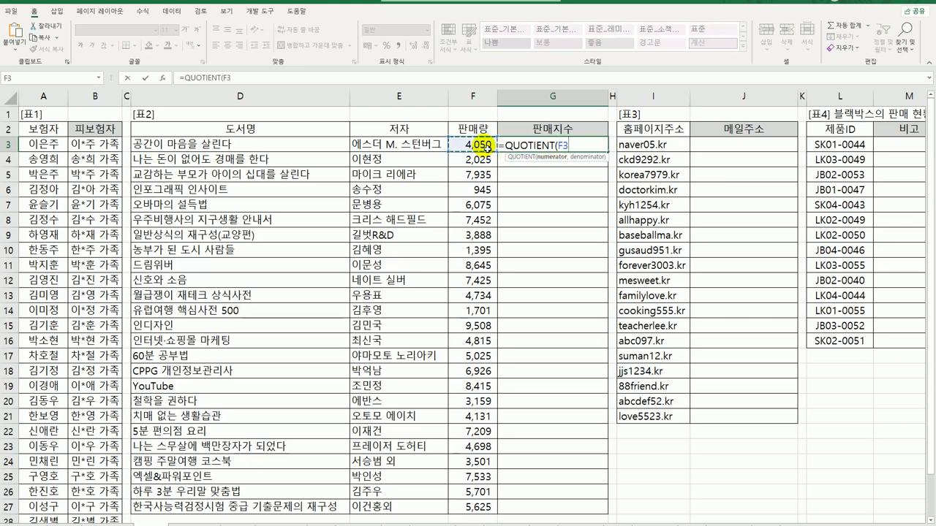
text(,1000))
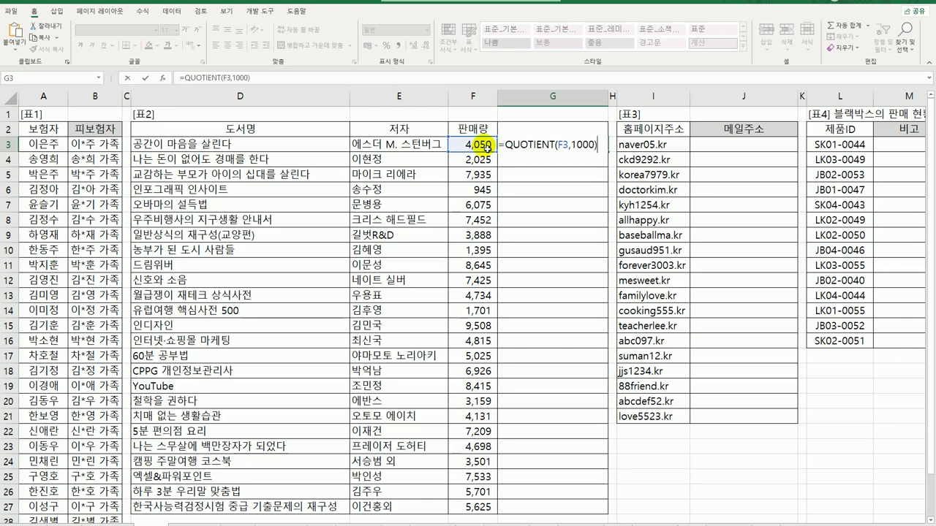
key(ctrl+Return)
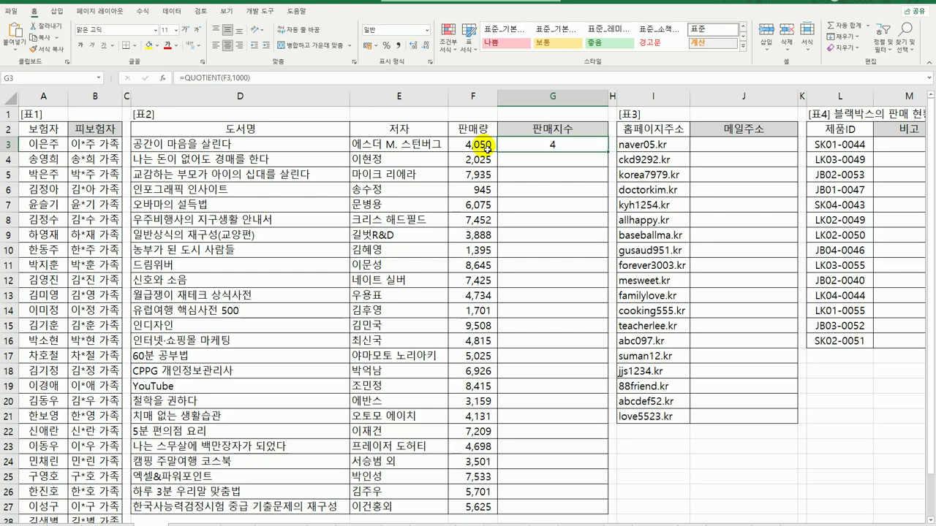
Wrap the G3 formula in REPT with "★" as the text and the QUOTIENT result as the number of repeats.
double_click(538, 147)
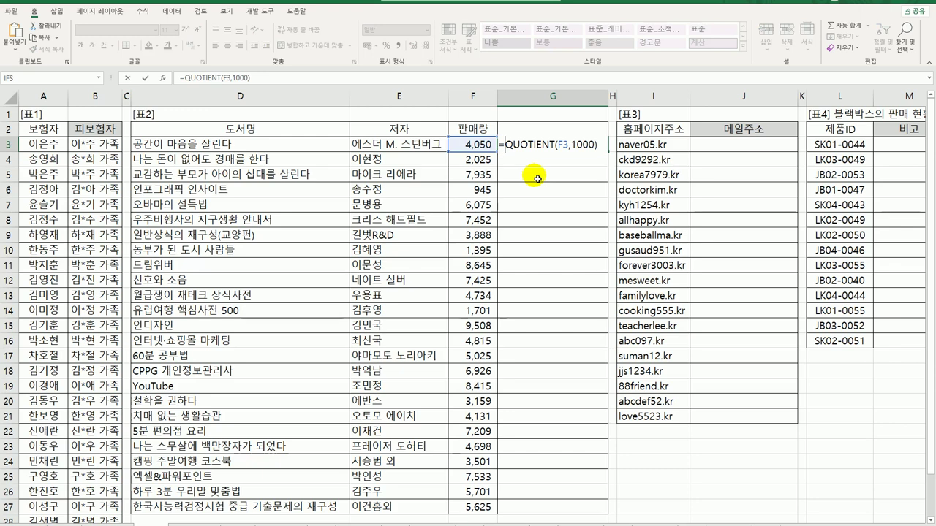
text(rep)
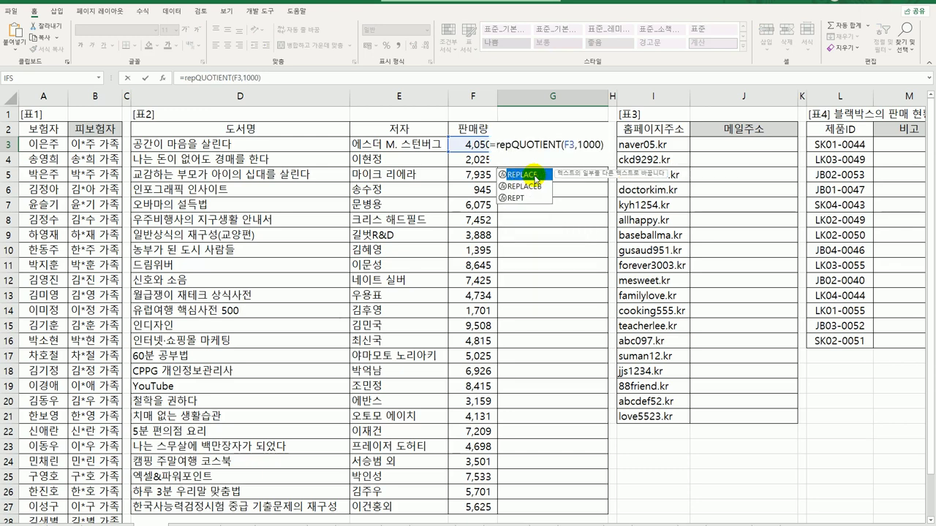
text(t)
key(Tab)
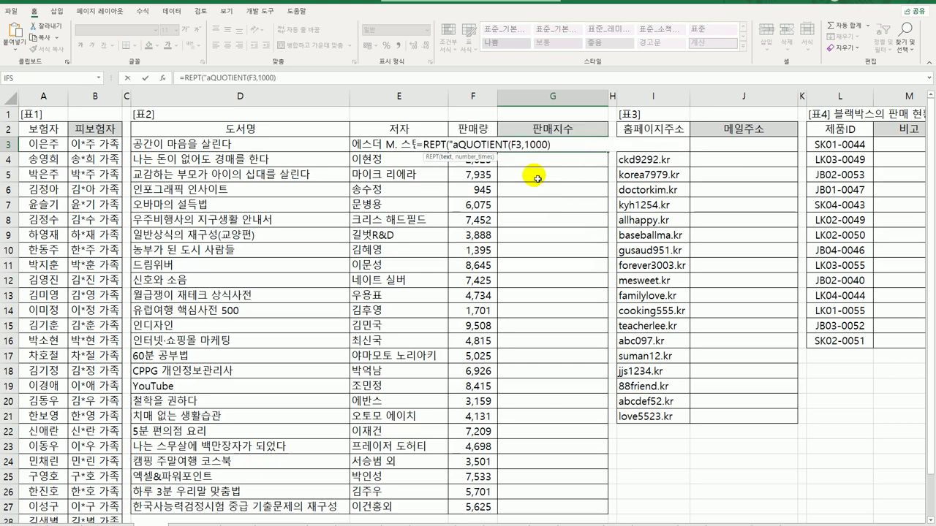
text("ㅁ)
key(Hangul_Hanja)
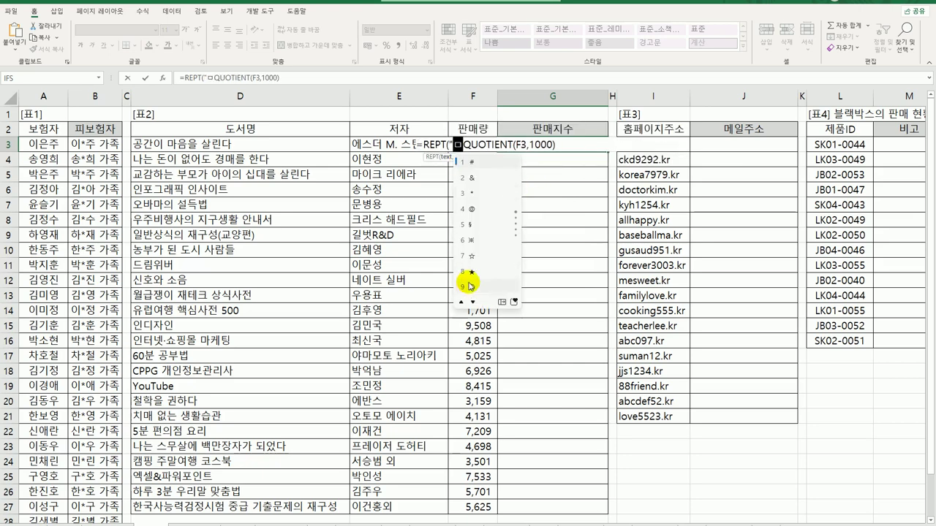
click(482, 279)
text(")
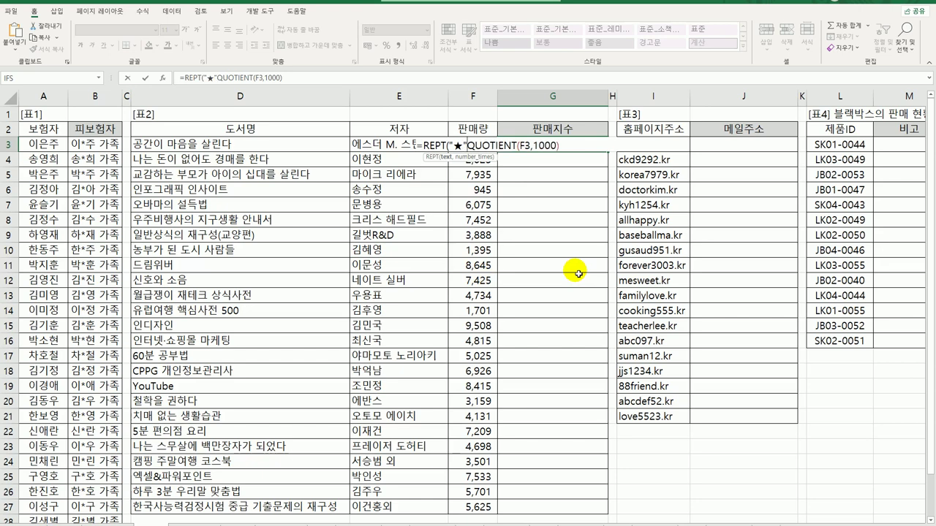
text(,)
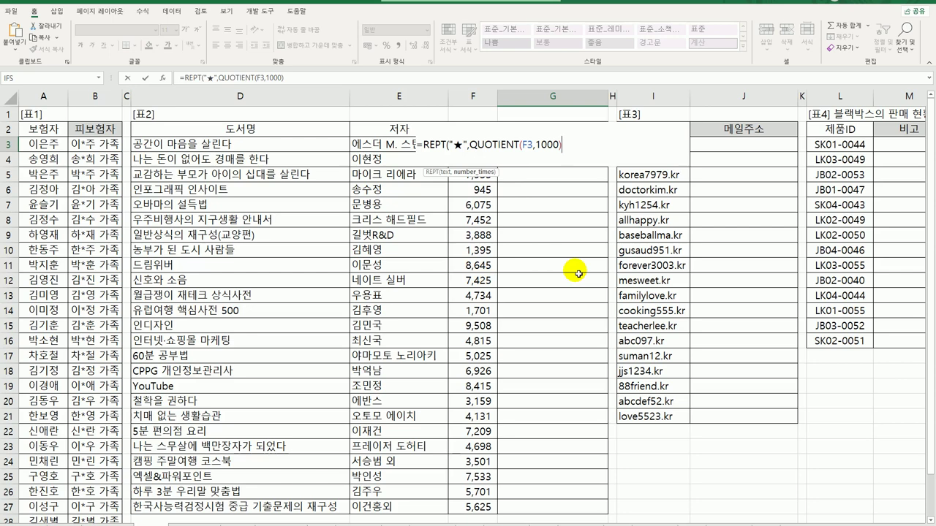
text())
key(Return)
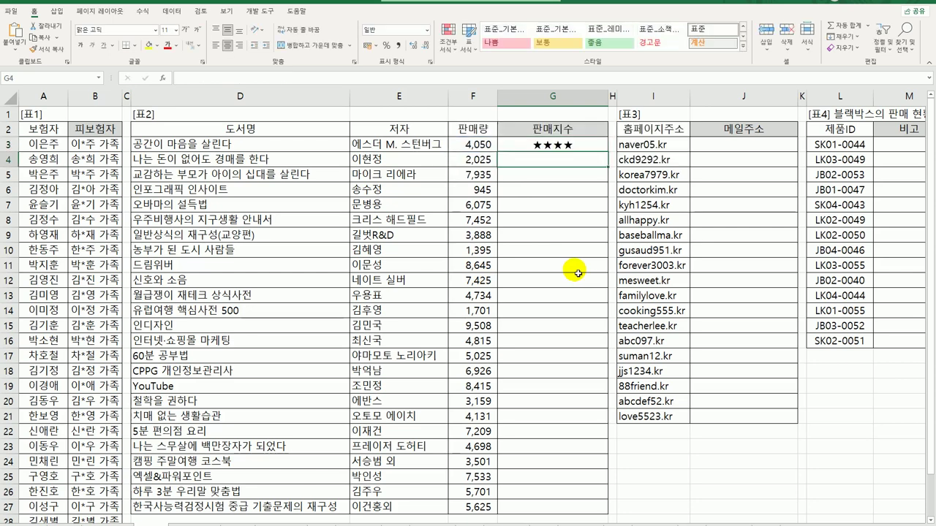
Reopen the G3 formula and nest its REPT expression inside a CONCAT function.
click(552, 144)
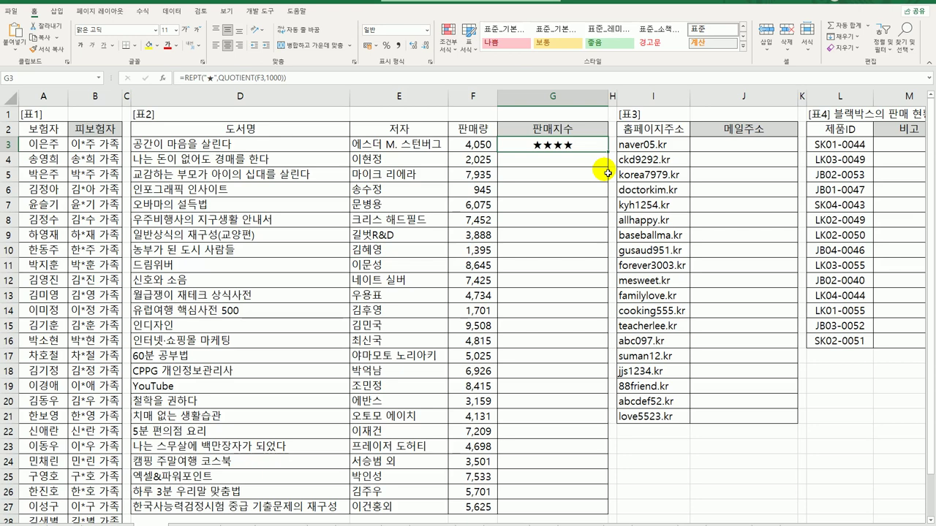
double_click(553, 148)
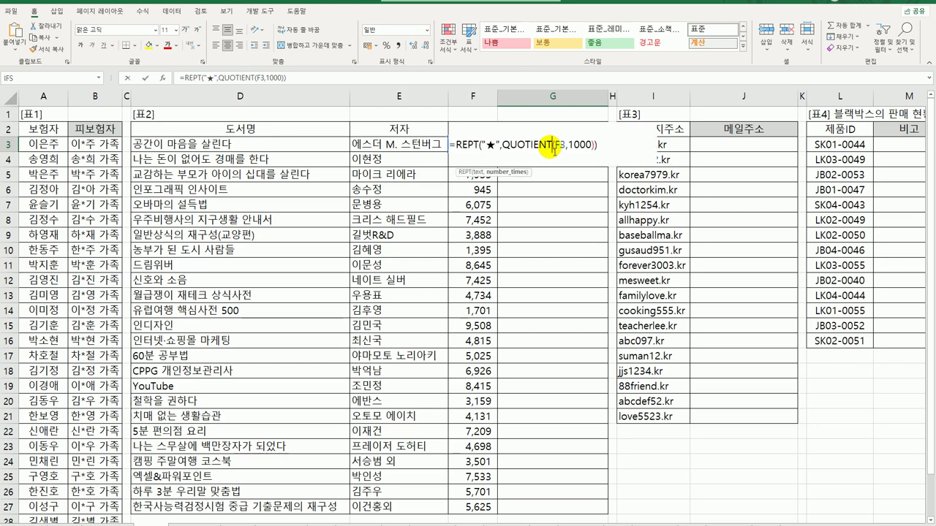
key(Home)
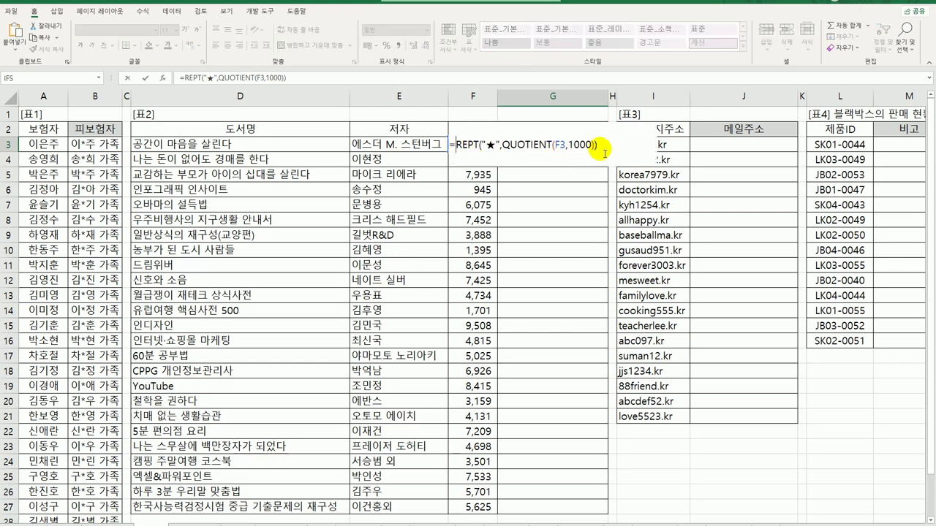
key(Right)
text(vo)
key(BackSpace)
key(BackSpace)
text(con)
key(Tab)
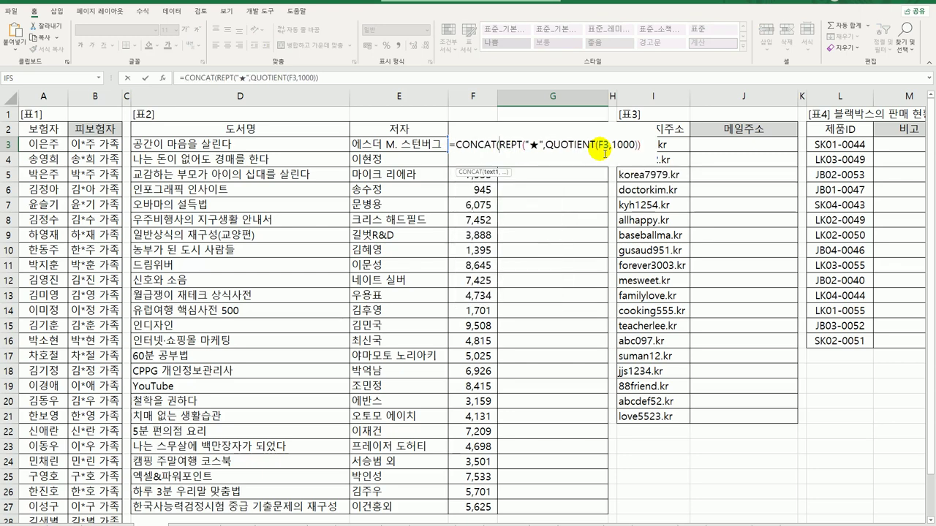
Copy the REPT("★",QUOTIENT(F3,1000)) expression into CONCAT's second text argument.
click(500, 144)
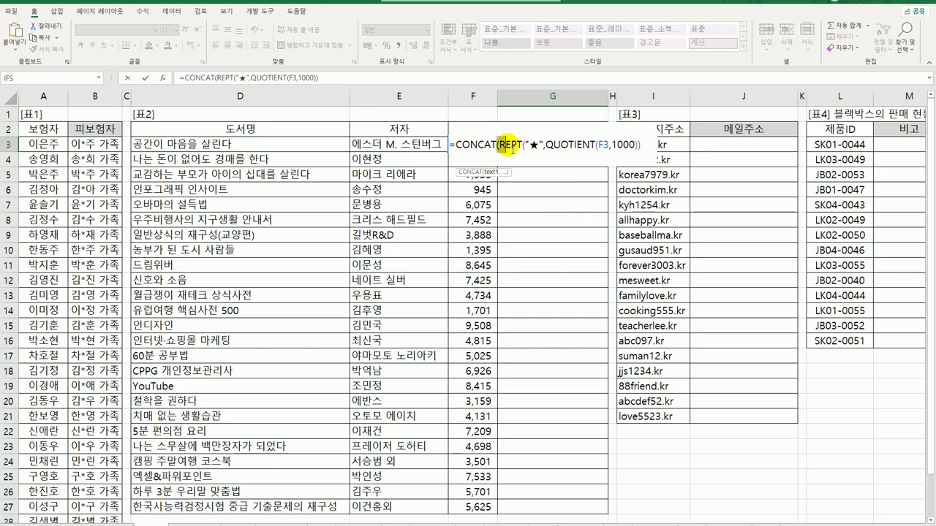
drag(500, 144, 641, 150)
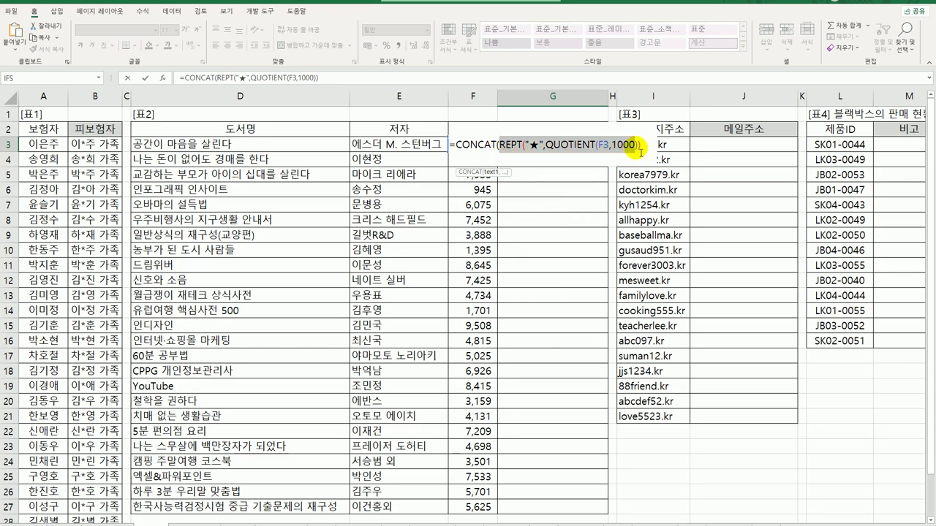
mouse_move(641, 151)
mouse_down()
mouse_move(497, 148)
mouse_move(646, 153)
mouse_up()
key(ctrl+c)
click(643, 149)
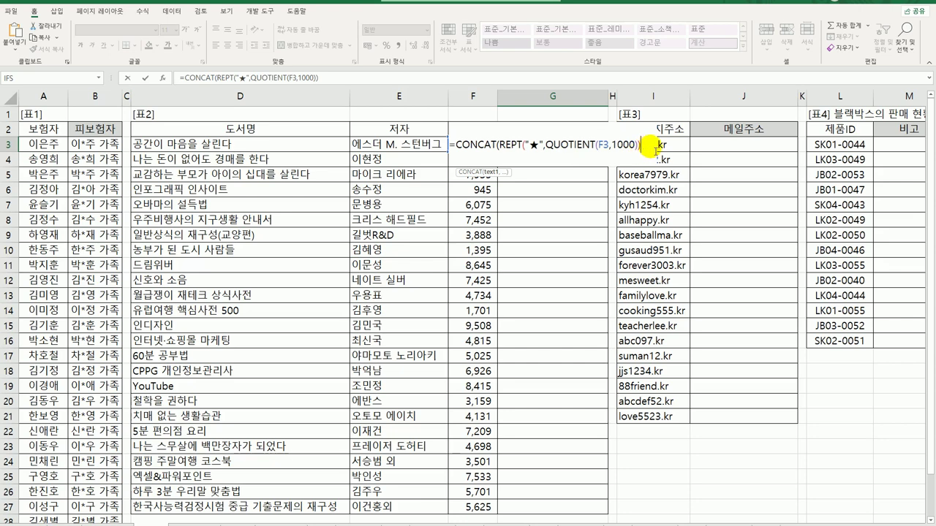
text(,)
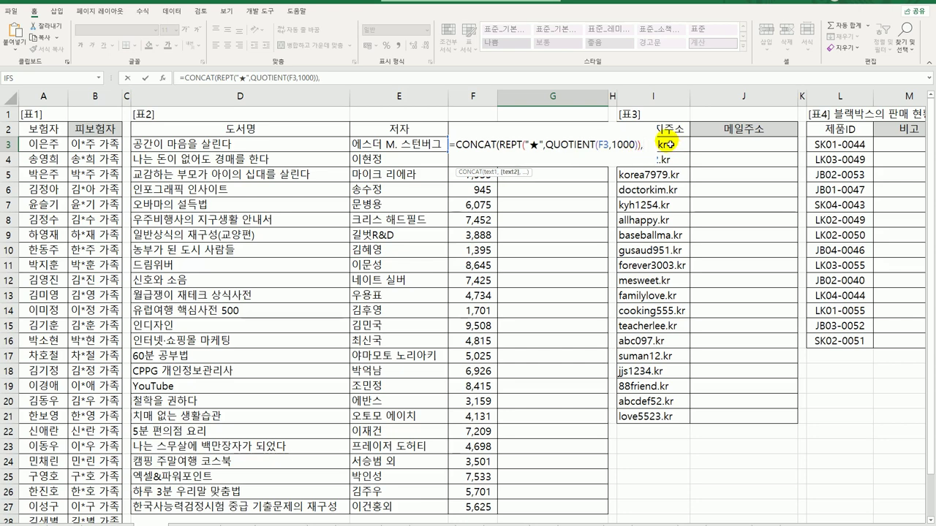
key(ctrl+v)
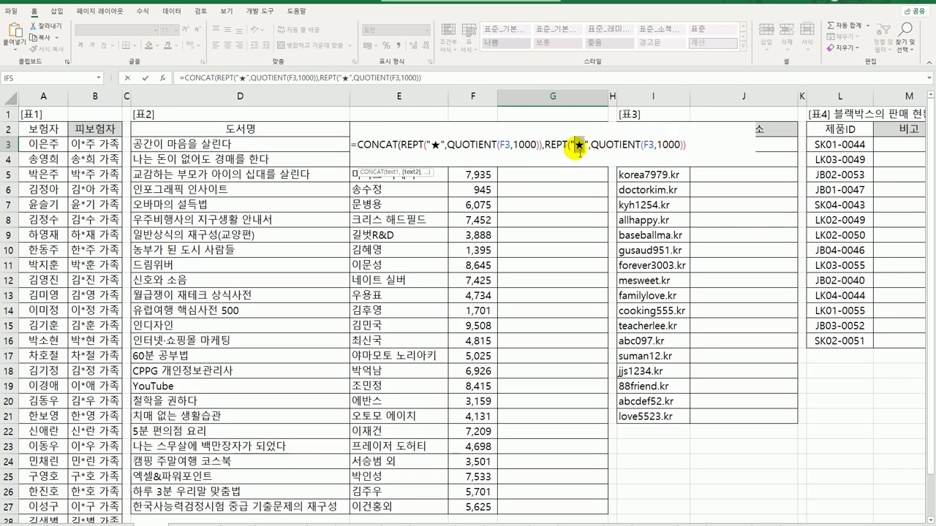
In the second REPT, replace the text with "☆" and set the number of repeats to 10-QUOTIENT(F3,1000).
double_click(579, 146)
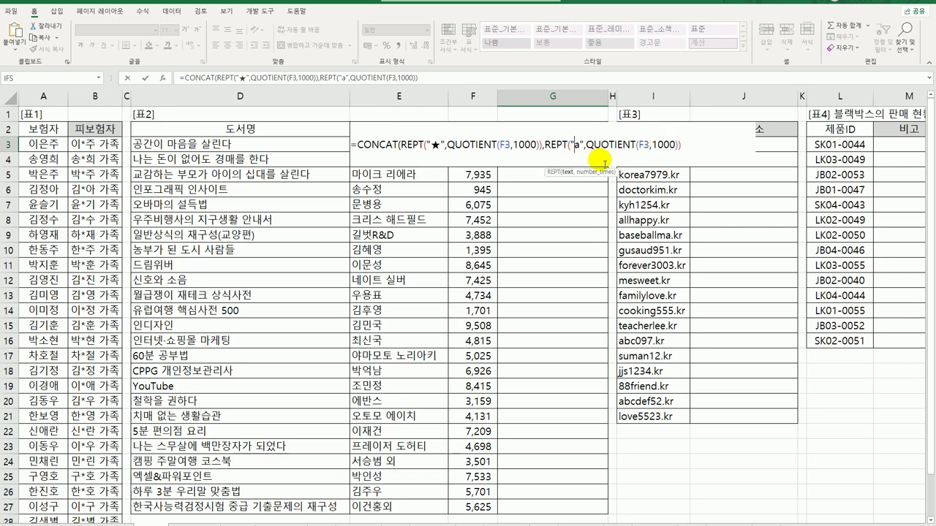
text(ㅁ)
key(Hangul_Hanja)
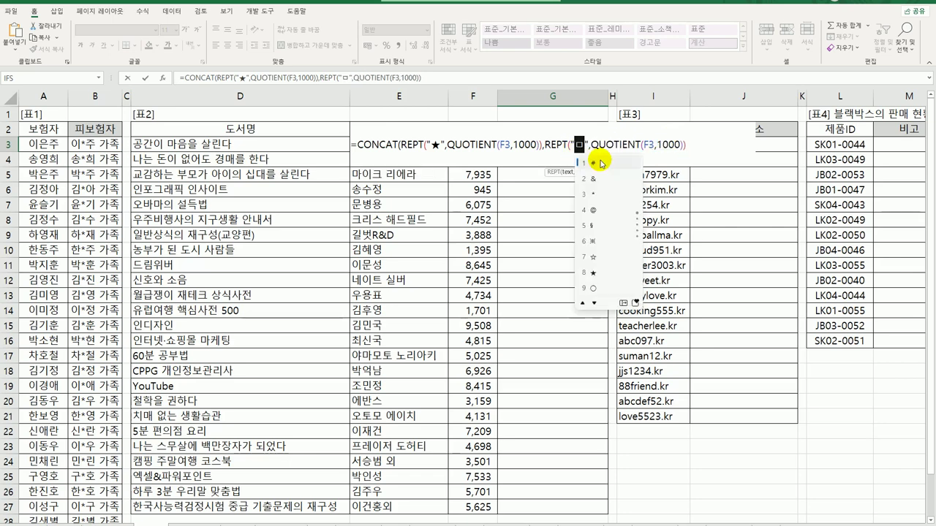
click(600, 257)
key(Right)
key(Right)
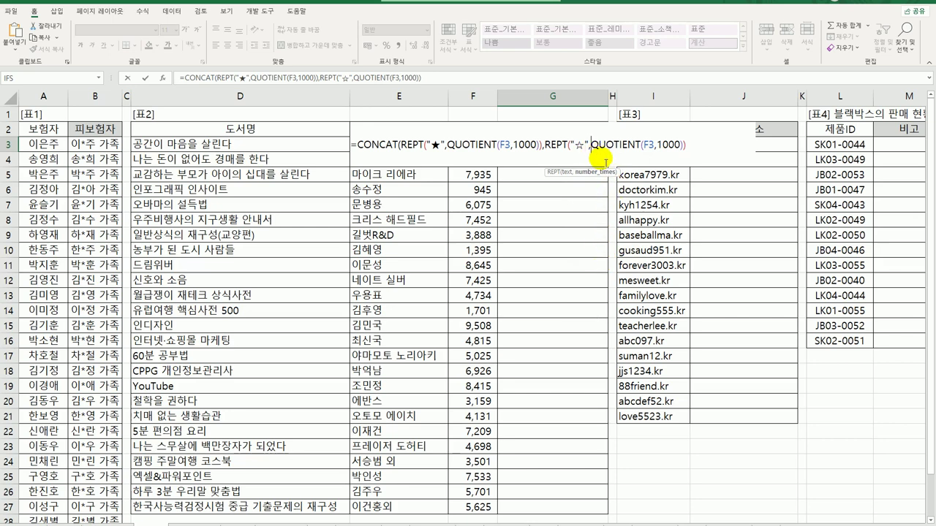
text(10-)
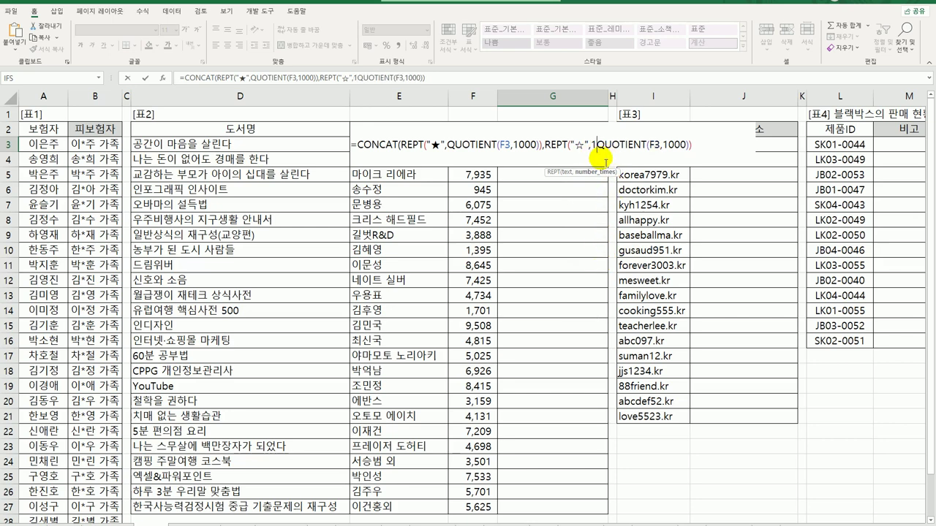
Complete the CONCAT formula in G3 with its closing parenthesis and fill it down the 판매지수 column.
key(End)
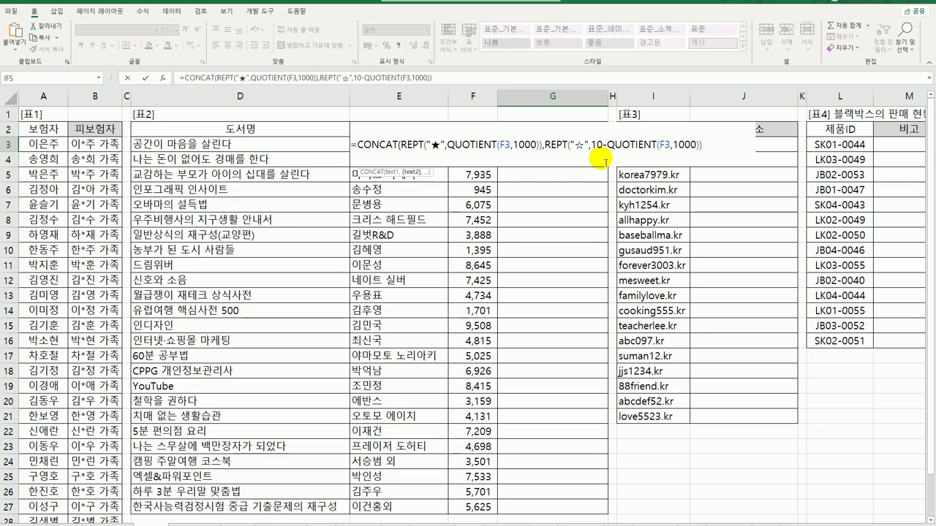
text())
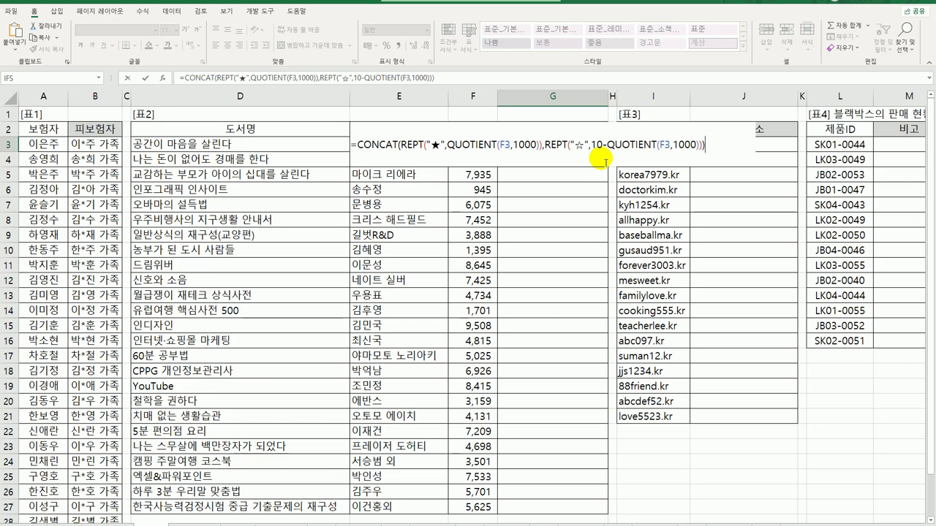
key(Return)
click(577, 145)
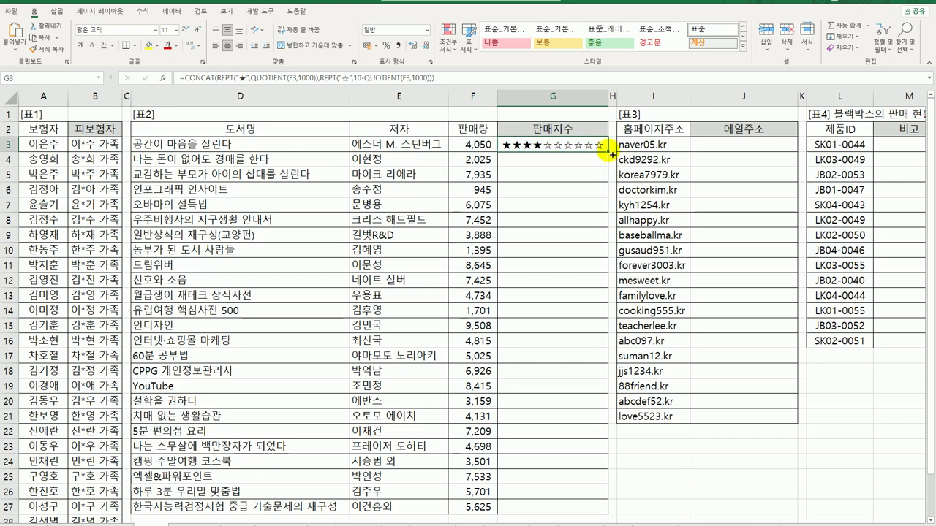
double_click(608, 152)
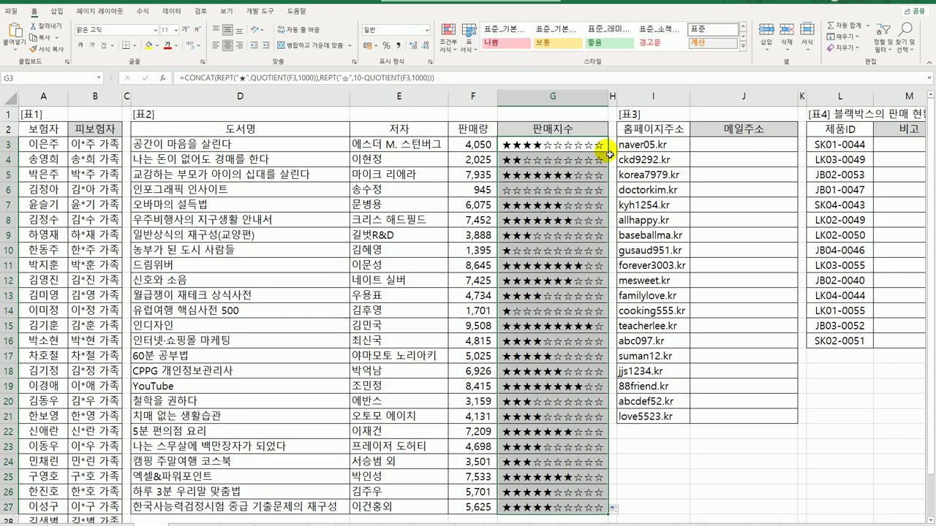
click(728, 146)
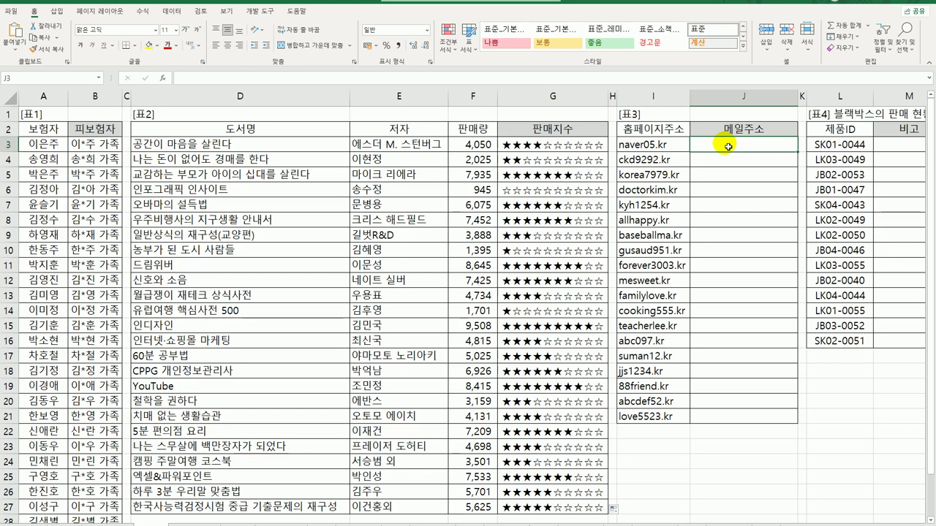
text(=)
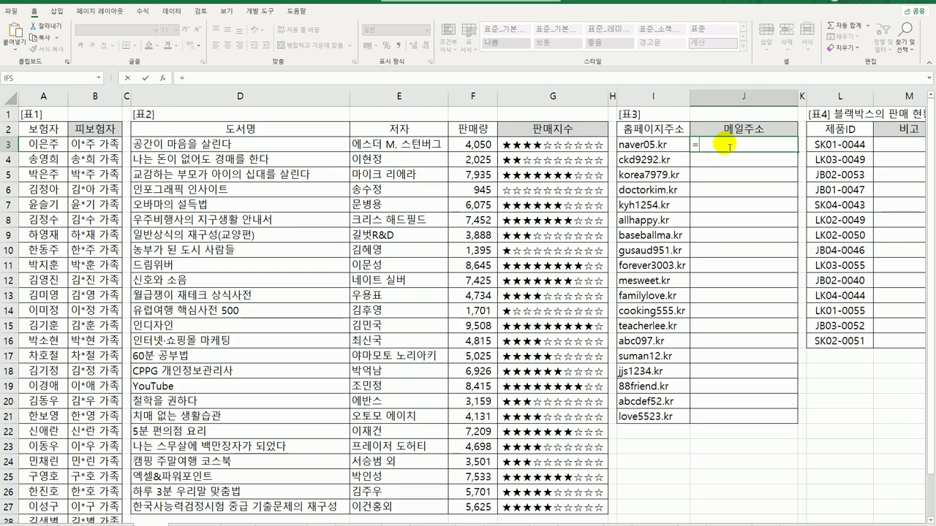
text(su)
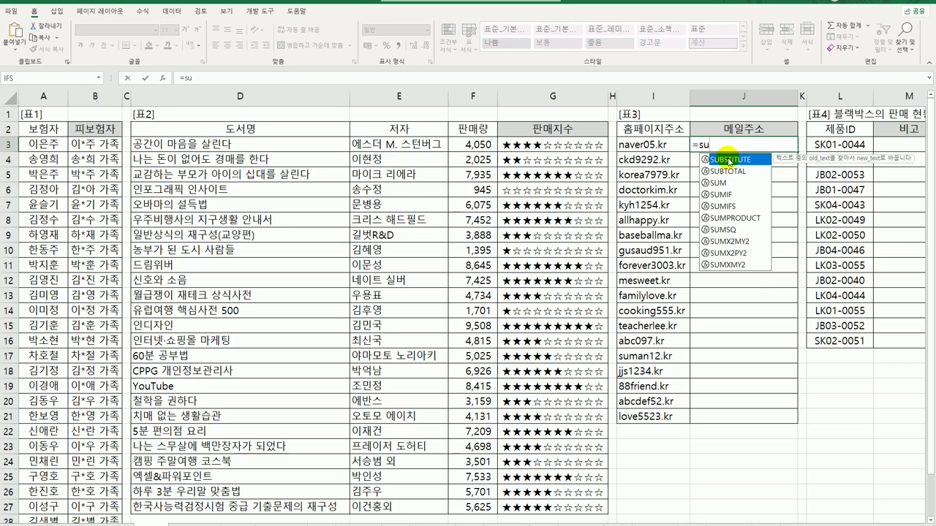
double_click(729, 160)
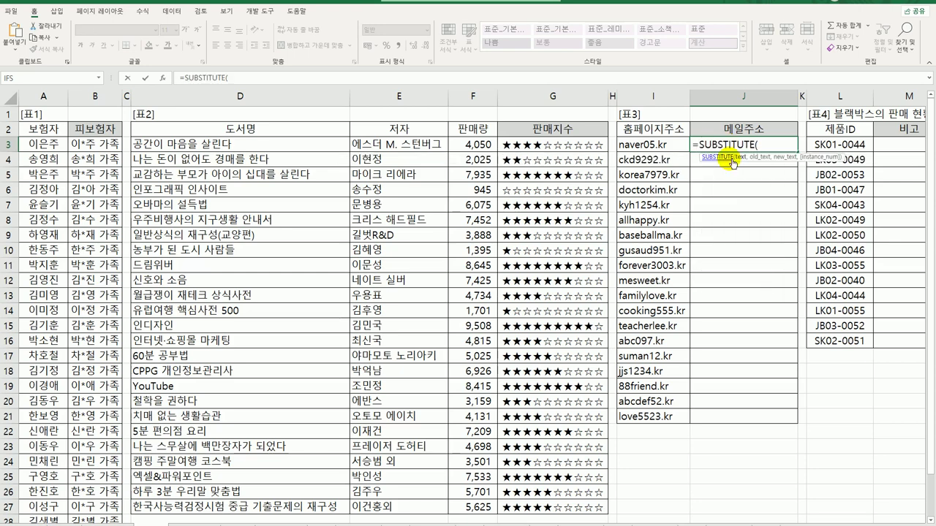
click(656, 146)
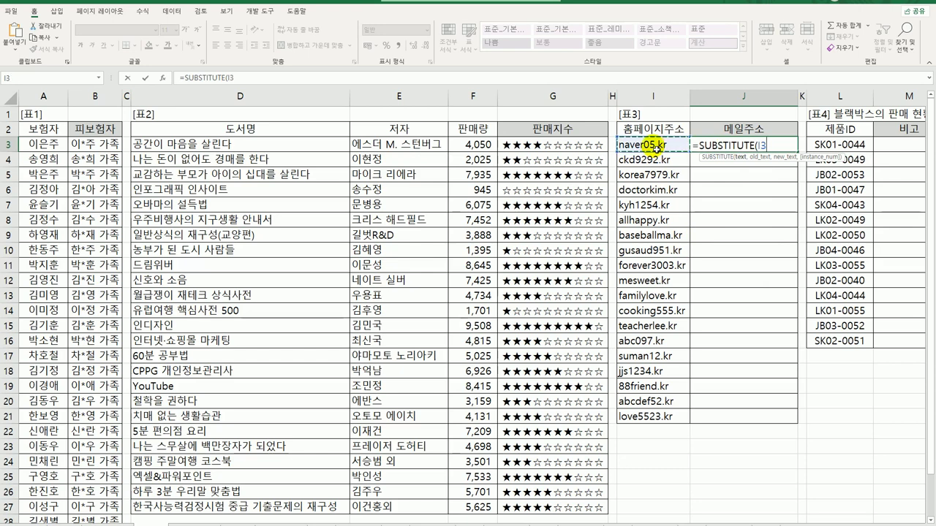
text(,")
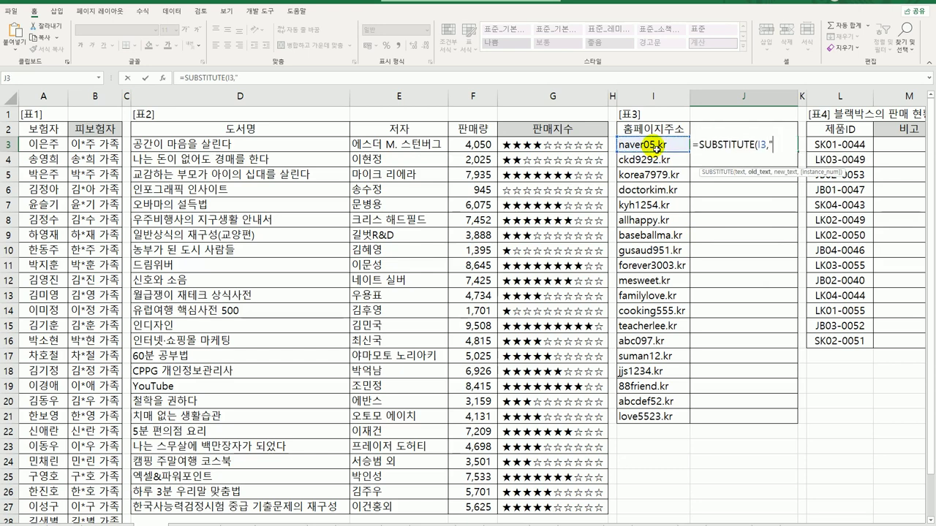
text(.kr","@)
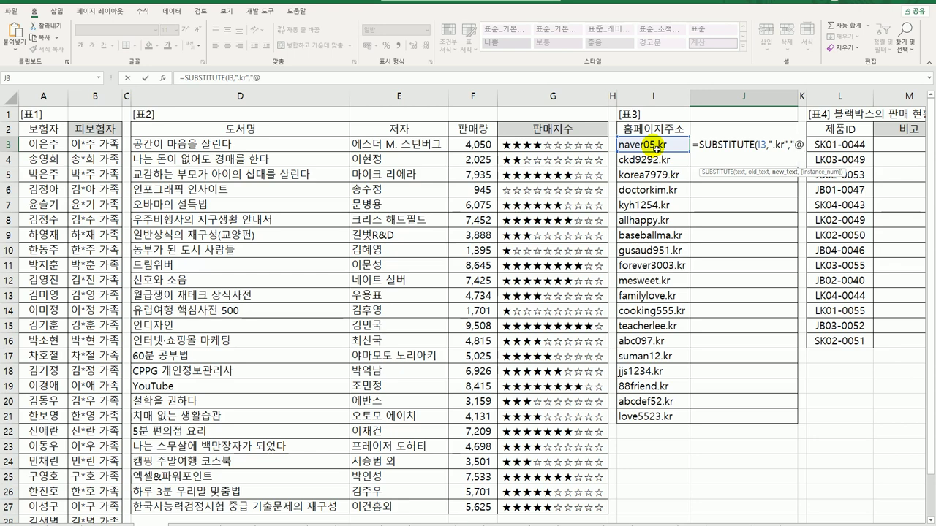
text(상공.)
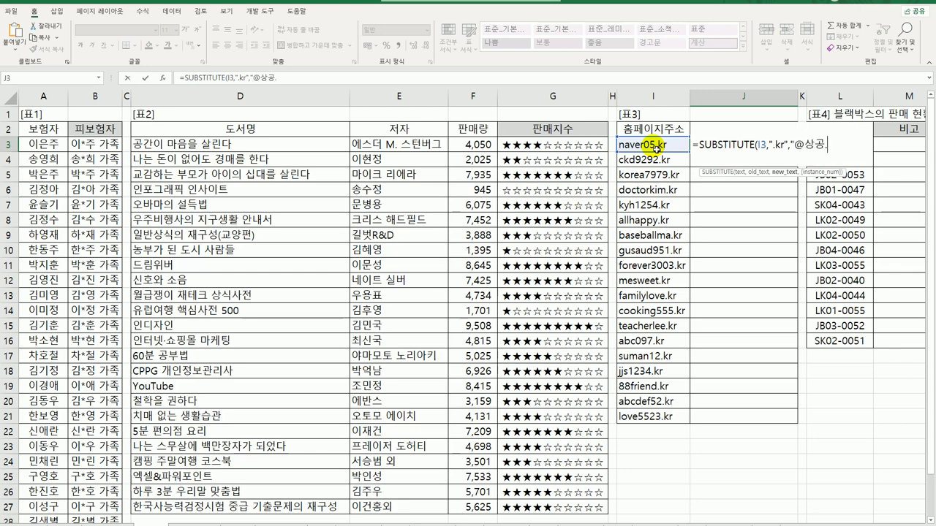
text(kr"))
key(ctrl+Return)
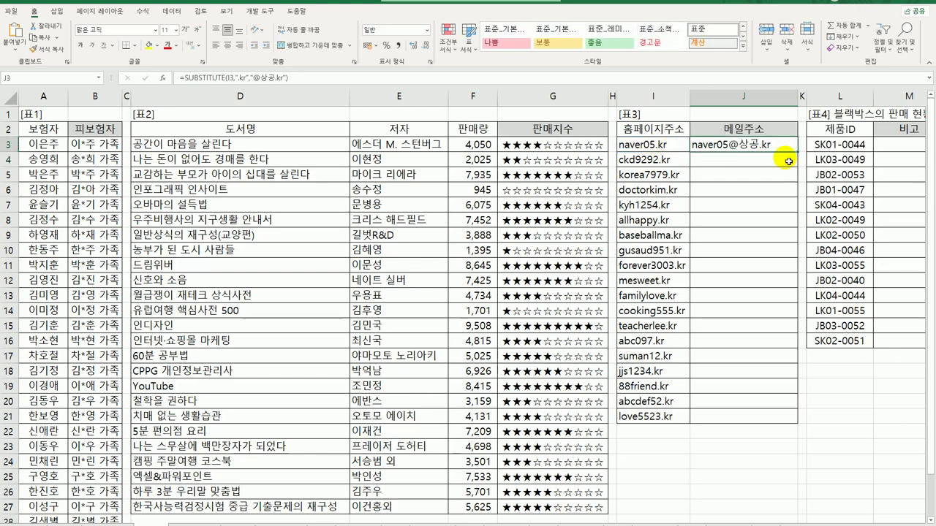
drag(796, 184, 782, 423)
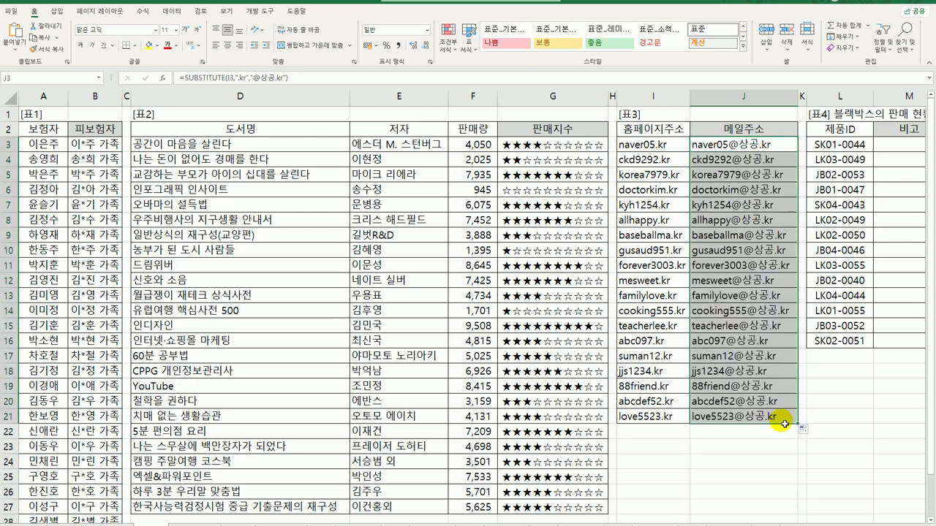
Wrap the SUBSTITUTE formula in J3 in a PROPER function and fill it down the 메일주소 column again.
click(702, 145)
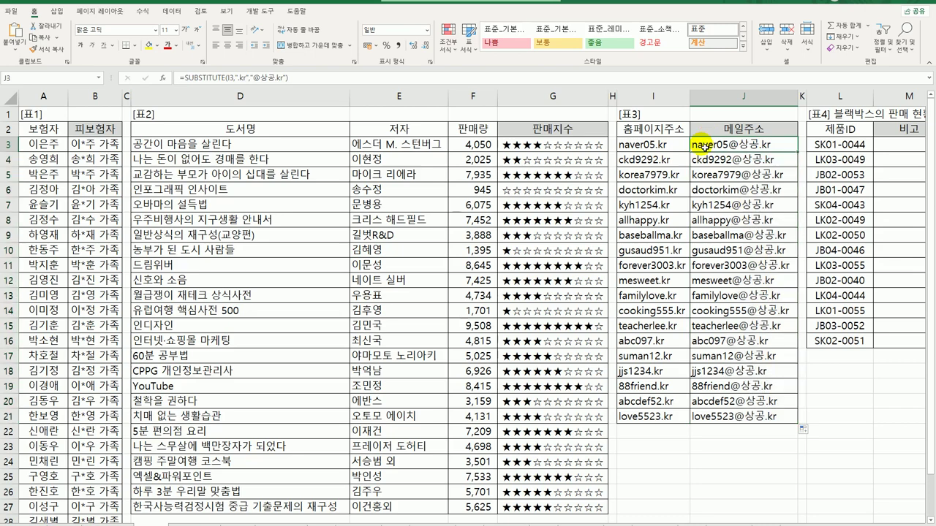
double_click(702, 145)
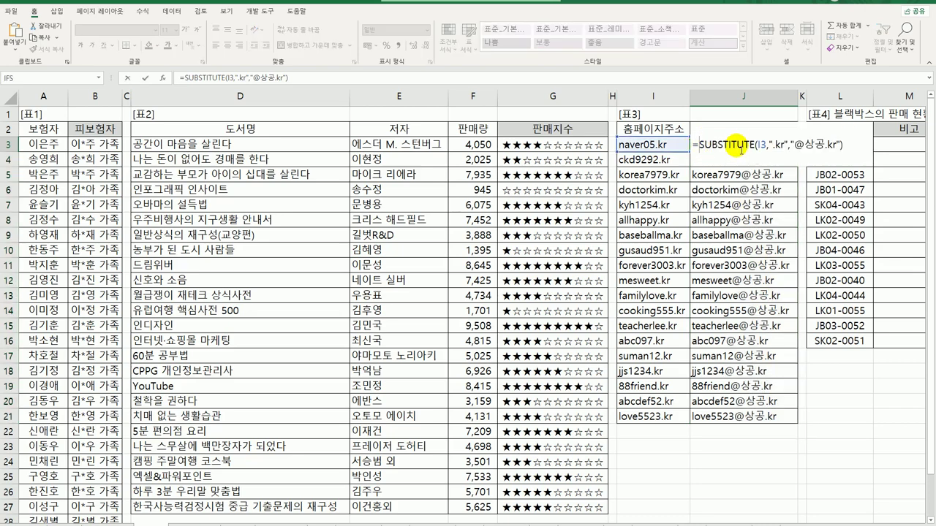
text(pro)
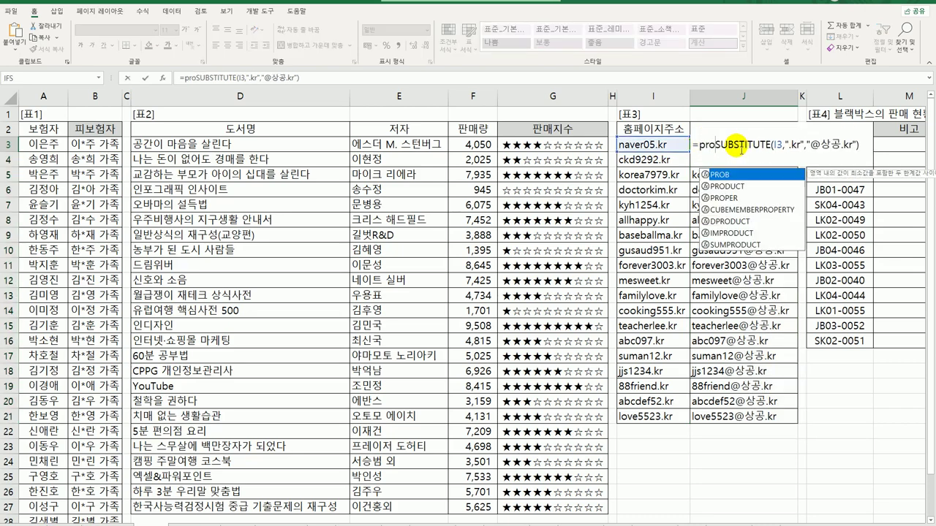
key(Down)
key(Down)
key(Tab)
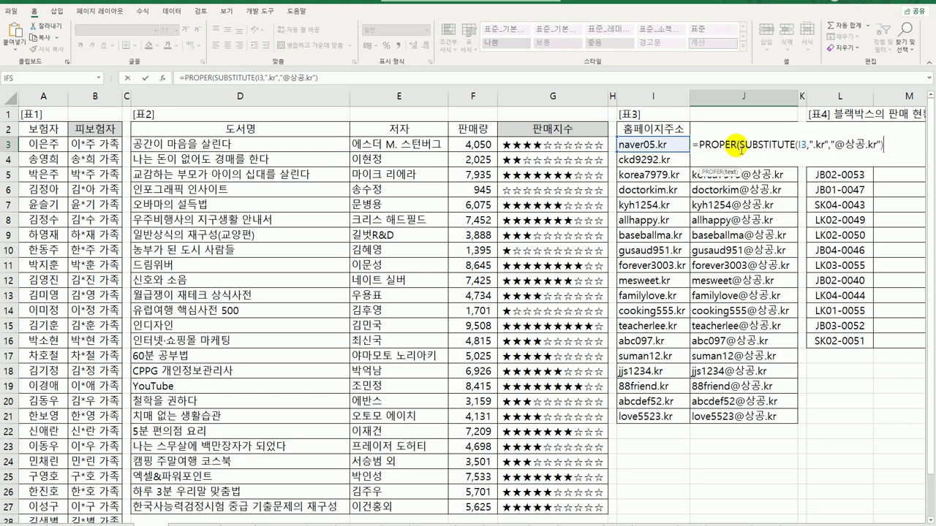
text())
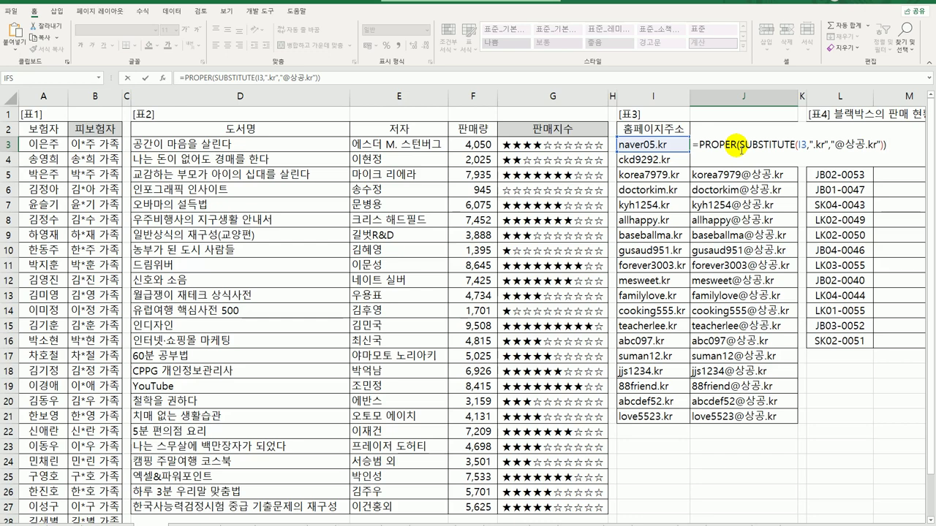
key(ctrl+Return)
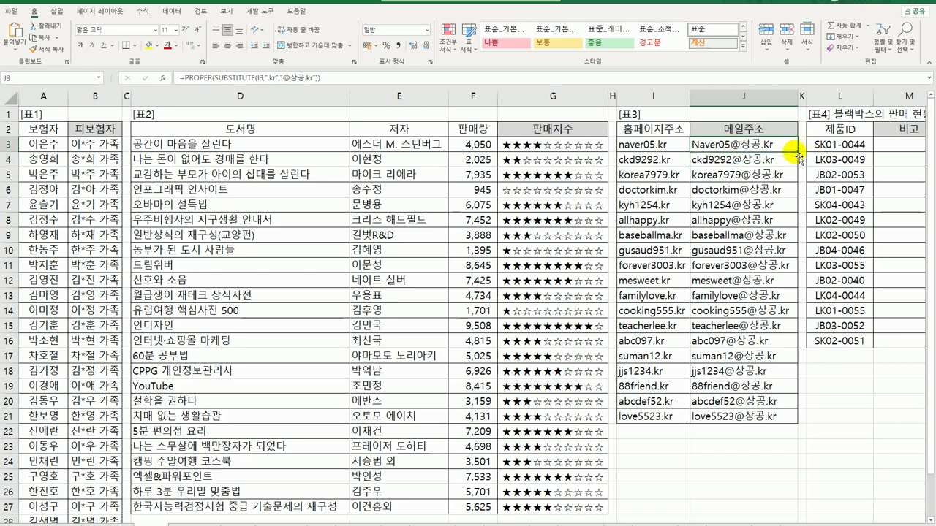
drag(797, 152, 761, 417)
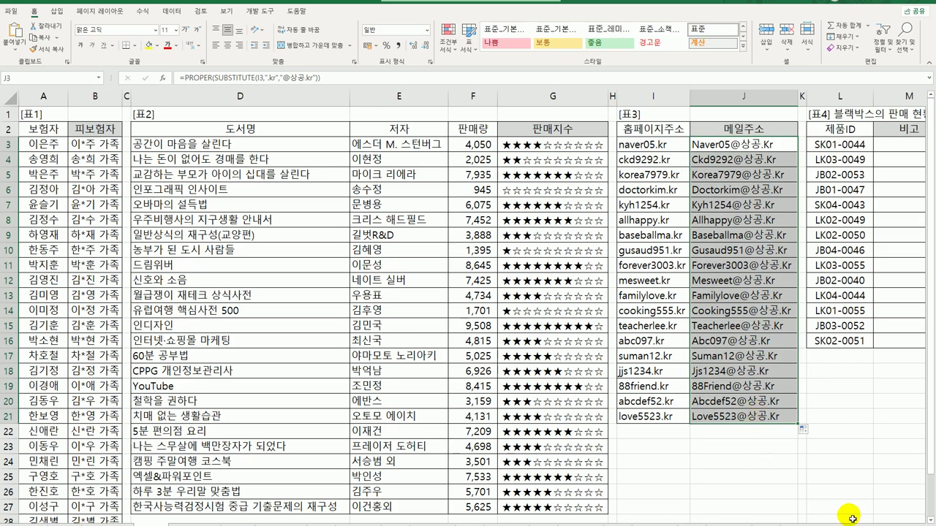
In M3, enter a RIGHT formula extracting the last 4 characters of the 제품ID in L3 and fill it down the 비고 column.
scroll(851, 517, right, 1)
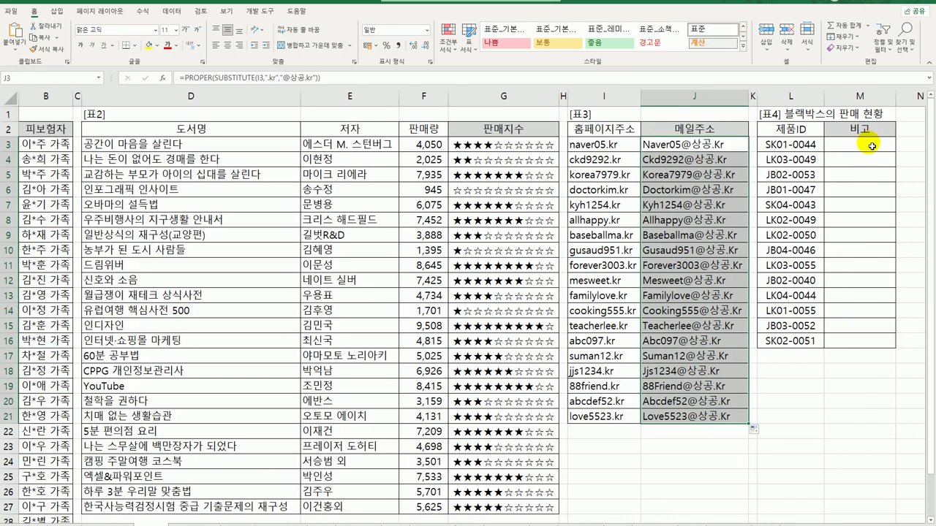
click(872, 147)
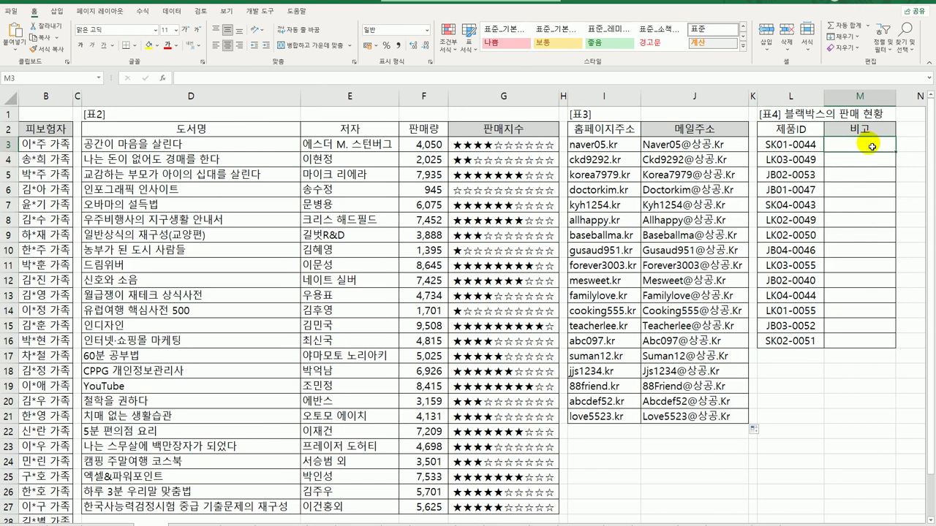
click(802, 144)
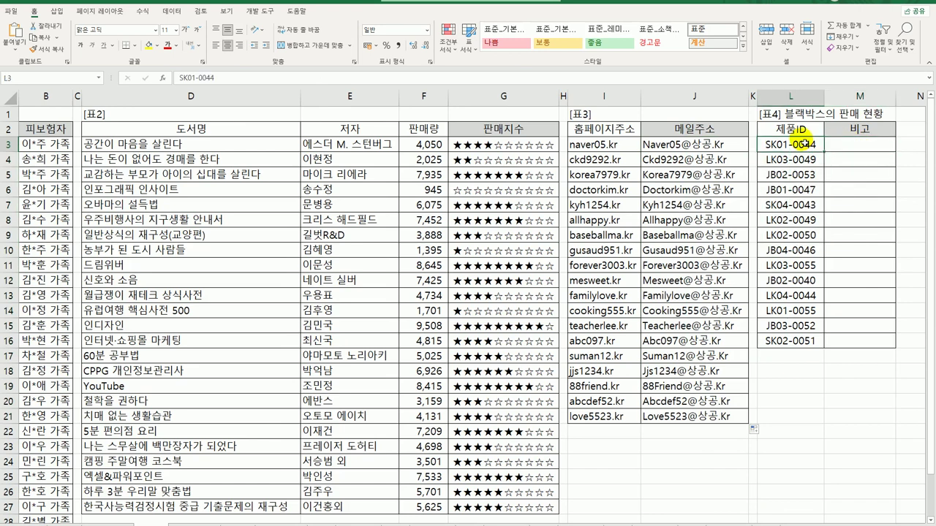
click(854, 145)
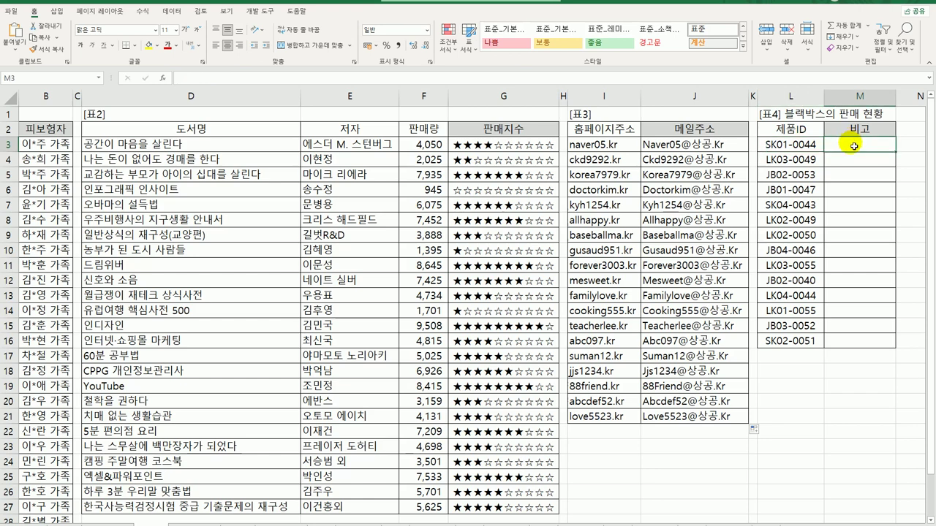
click(804, 145)
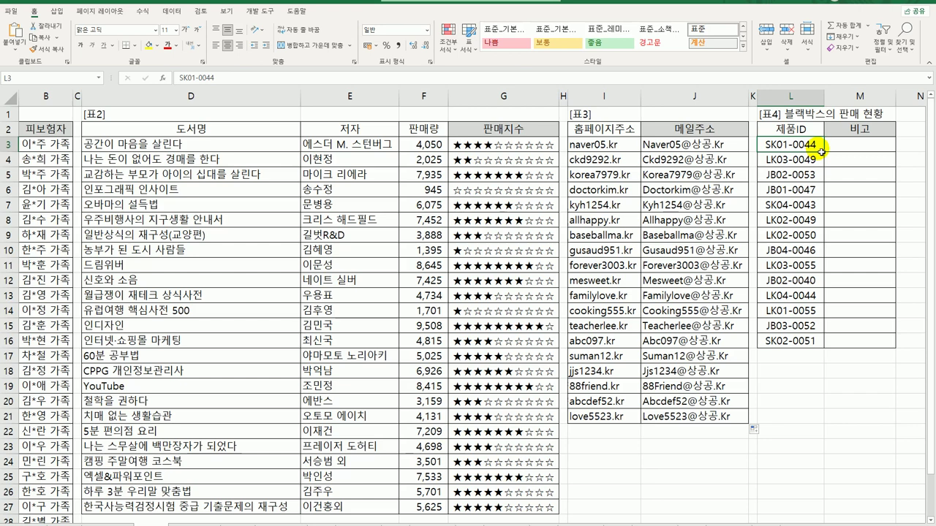
click(847, 148)
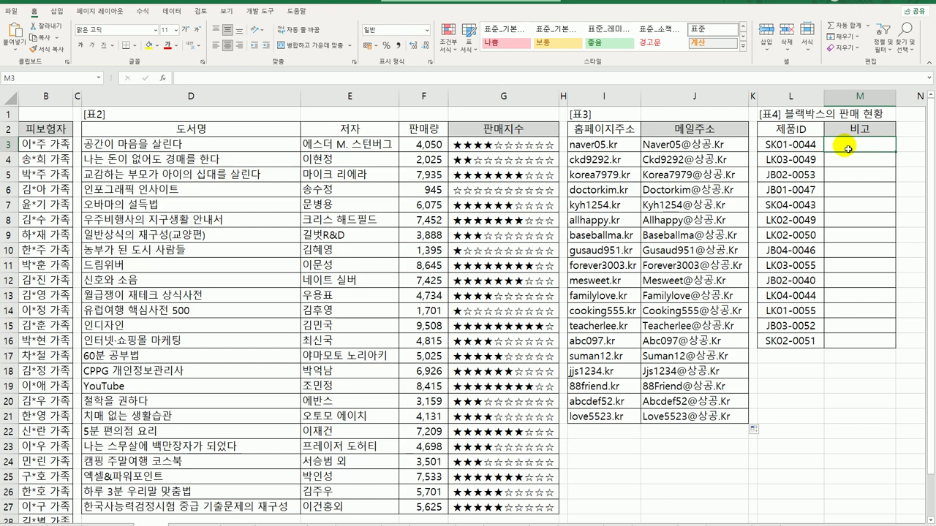
text(=)
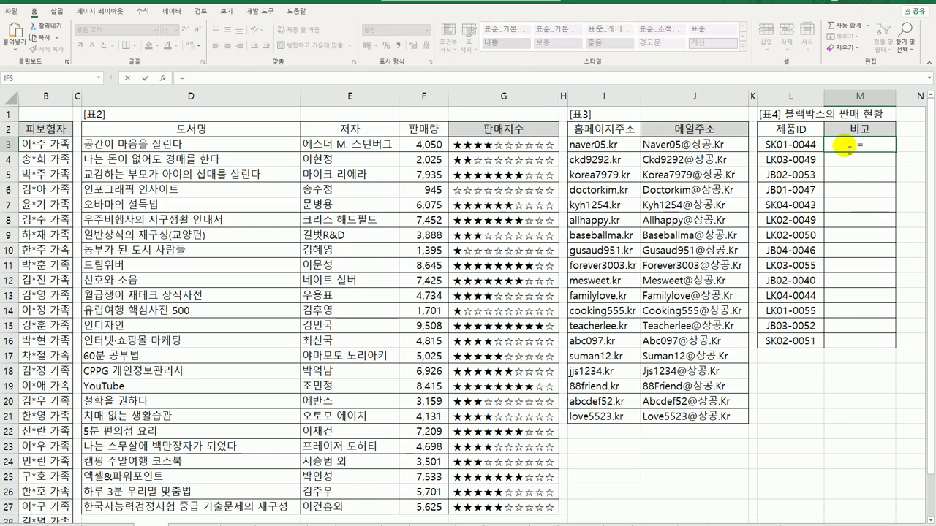
text(RI)
key(Tab)
text(L3)
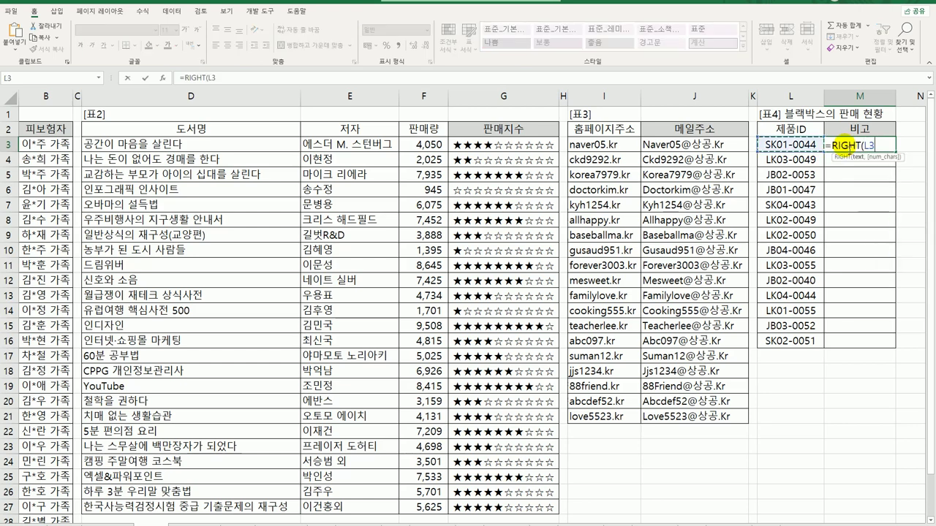
text(,)
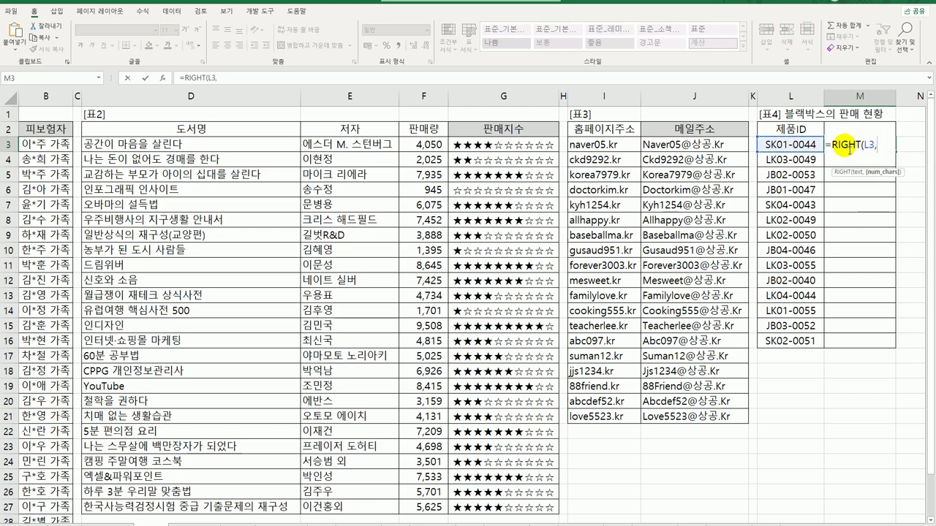
text(4))
key(Return)
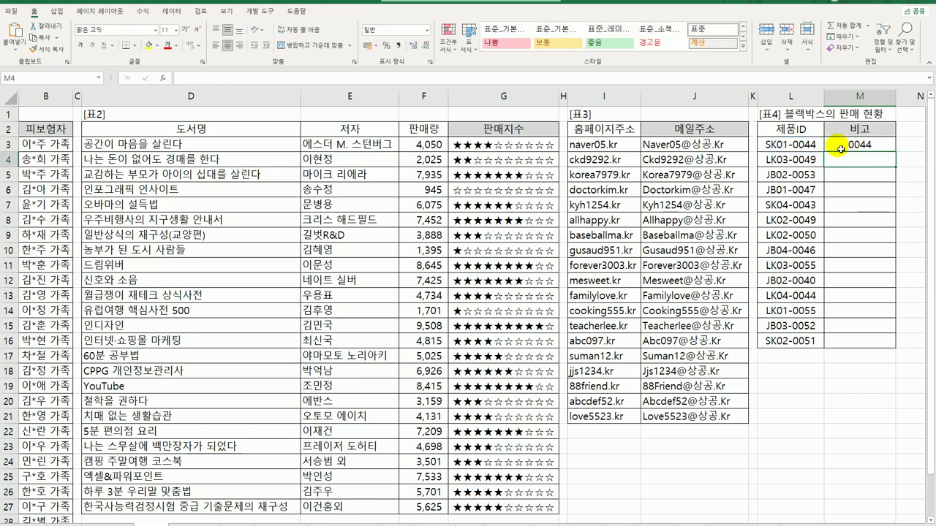
click(837, 149)
double_click(897, 153)
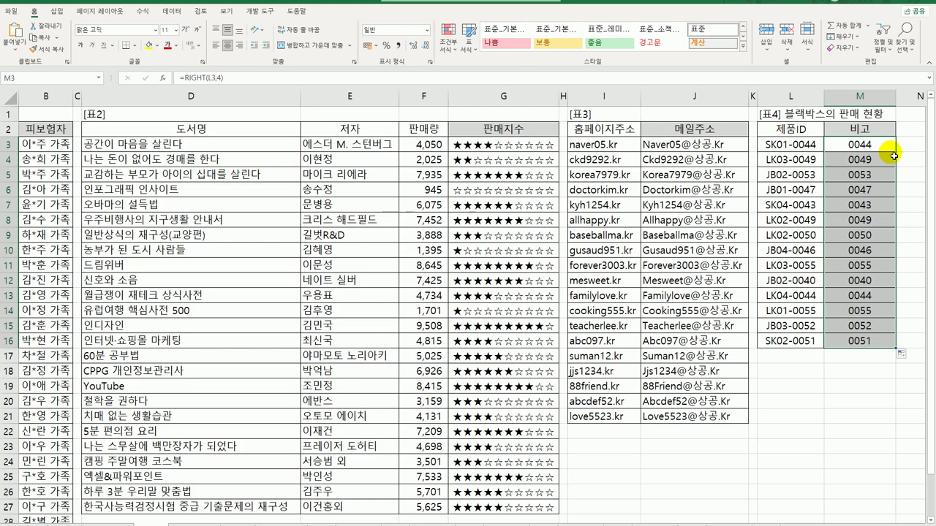
Nest the RIGHT expression in M3 inside a MOD function with divisor 4 and fill it down the 비고 column.
double_click(842, 144)
click(834, 148)
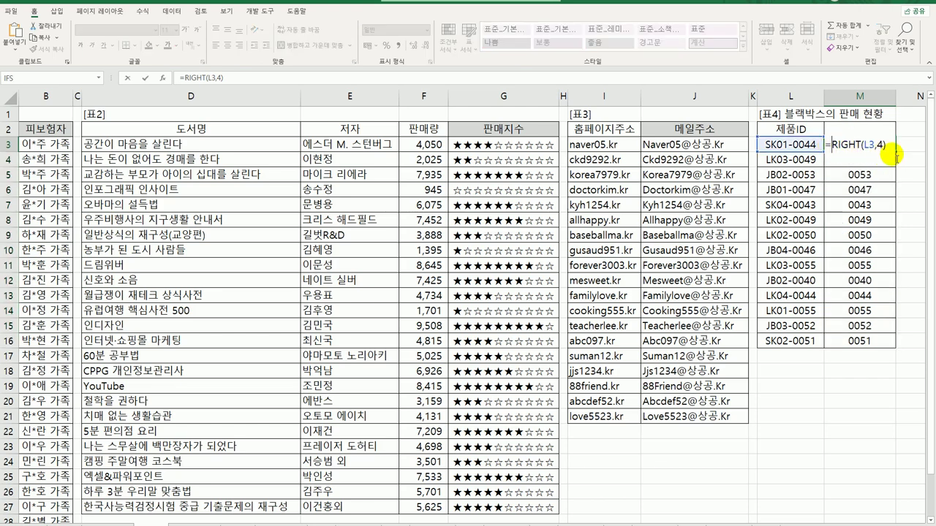
text(mod()
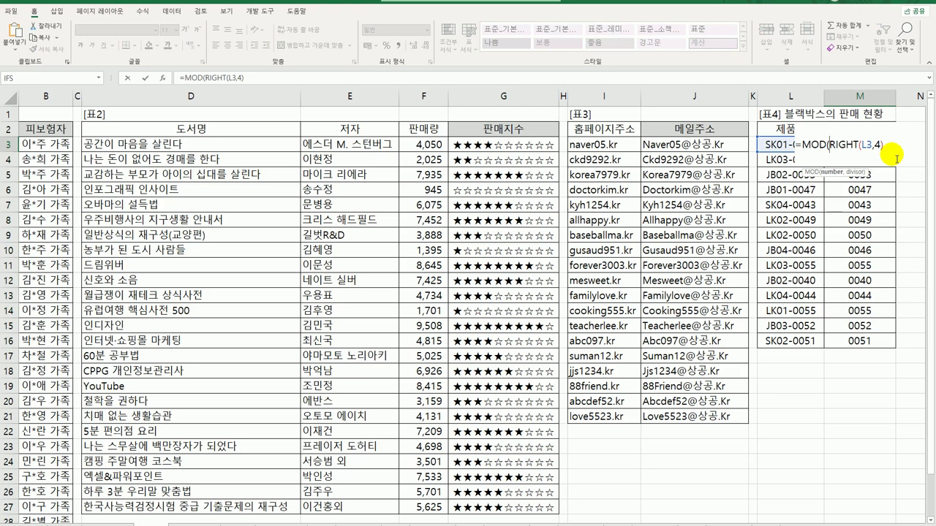
text(,4))
key(ctrl+Return)
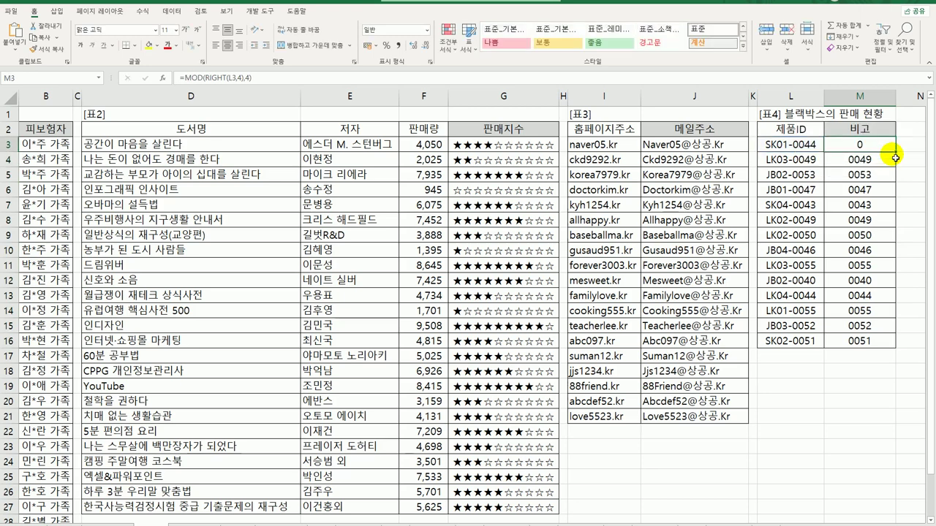
double_click(895, 151)
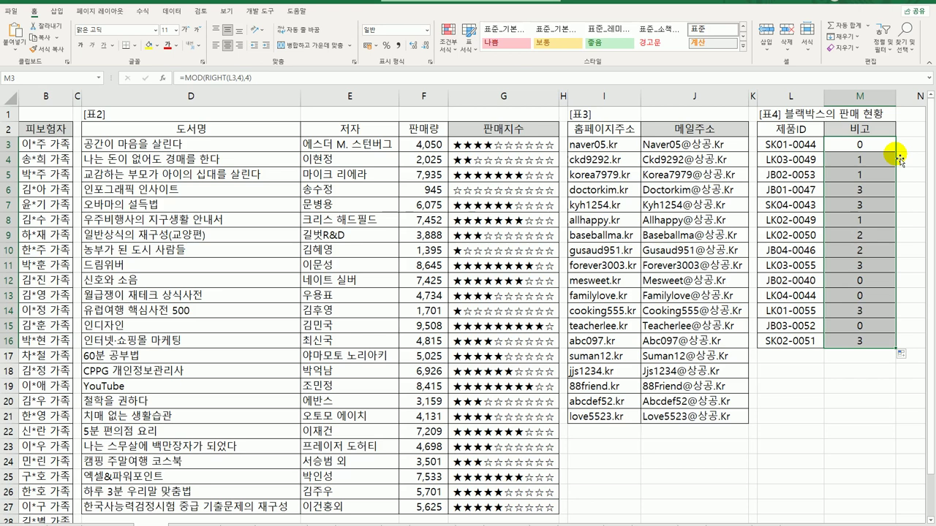
double_click(859, 145)
click(829, 144)
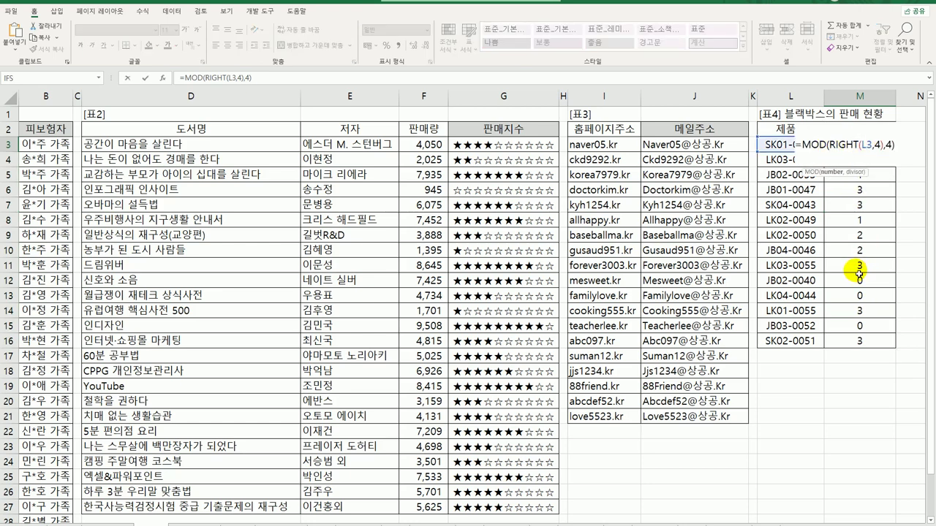
text(val)
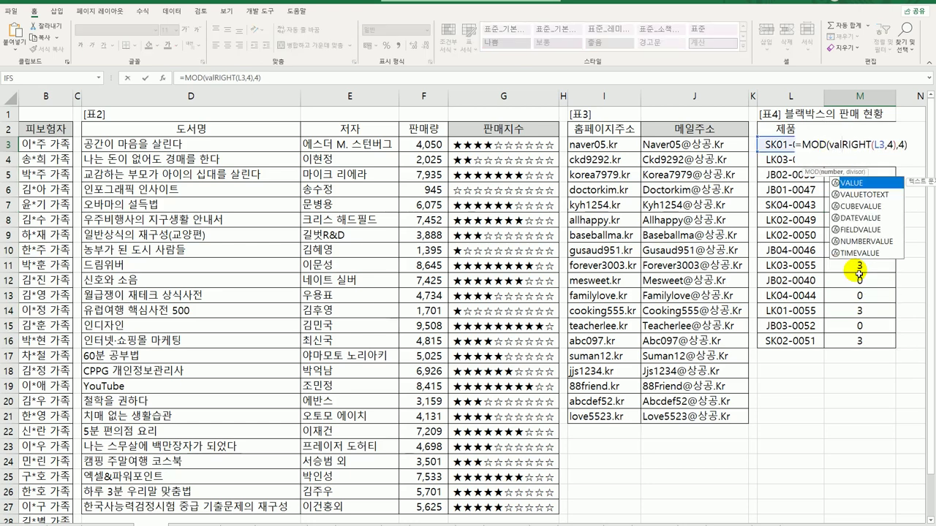
key(BackSpace)
key(BackSpace)
key(BackSpace)
key(ctrl+Return)
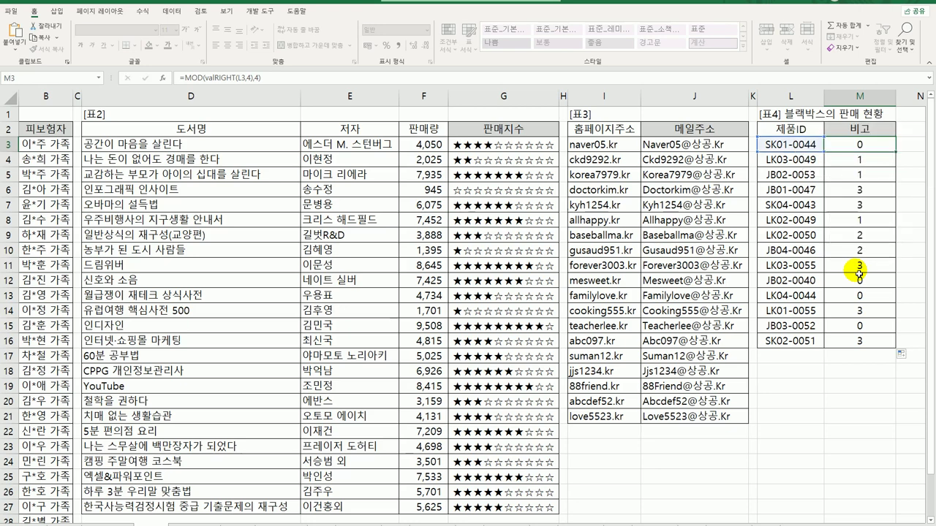
Undo the MOD nesting in the 비고 column, wrap the RIGHT expression in M3 in a VALUE function and fill it down.
click(26, 2)
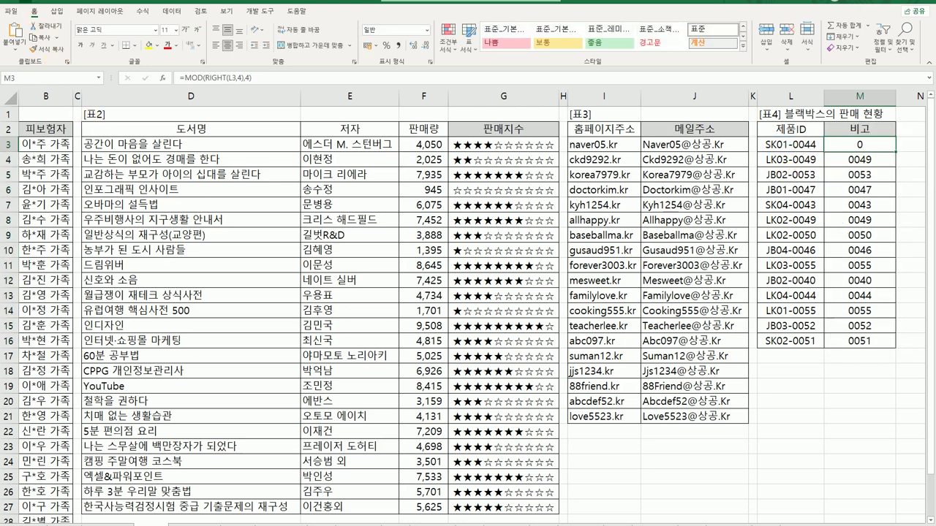
double_click(843, 146)
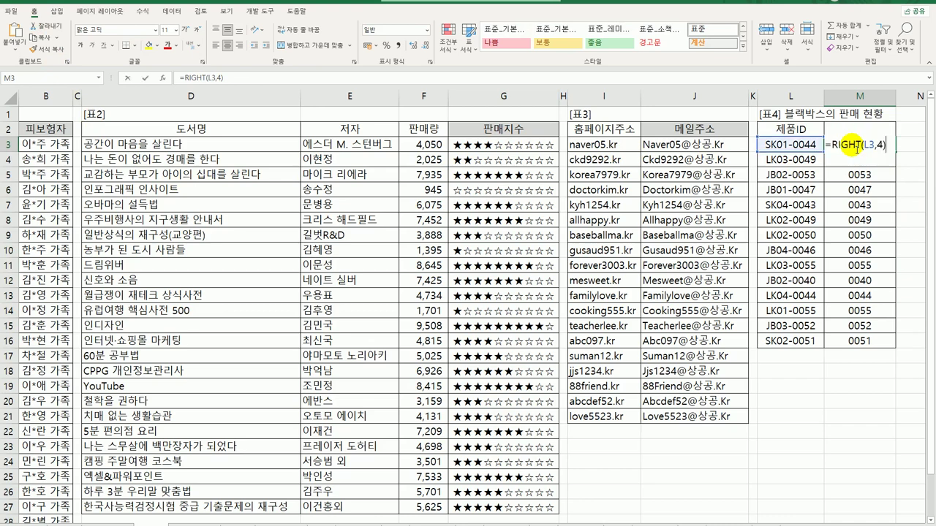
click(830, 145)
text(val)
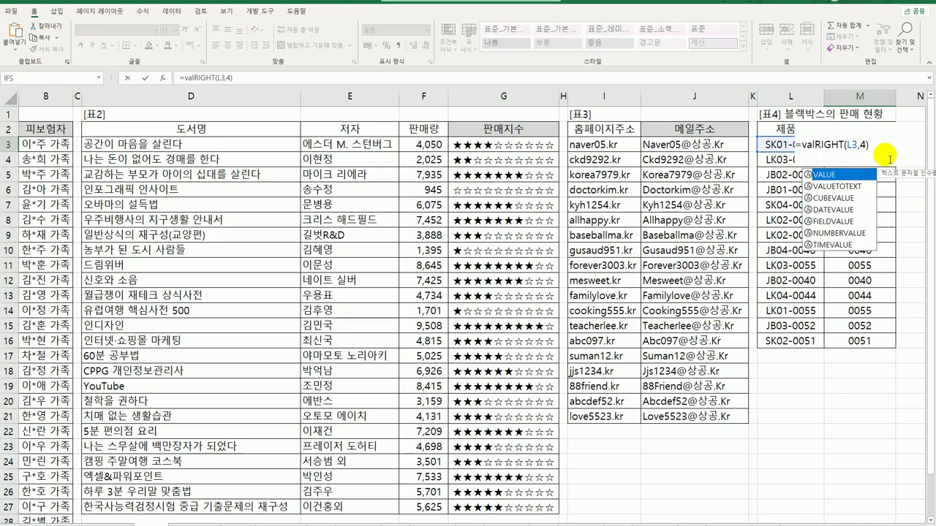
key(Tab)
click(892, 149)
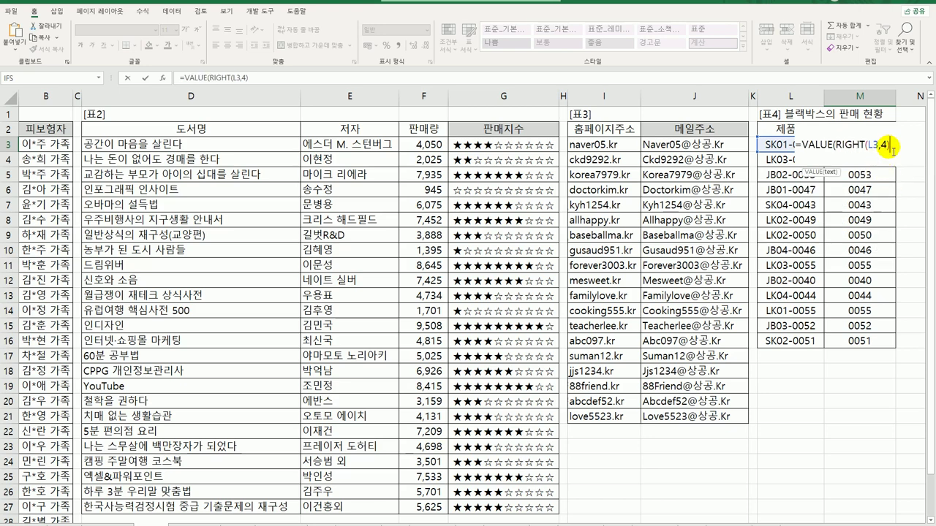
key(Return)
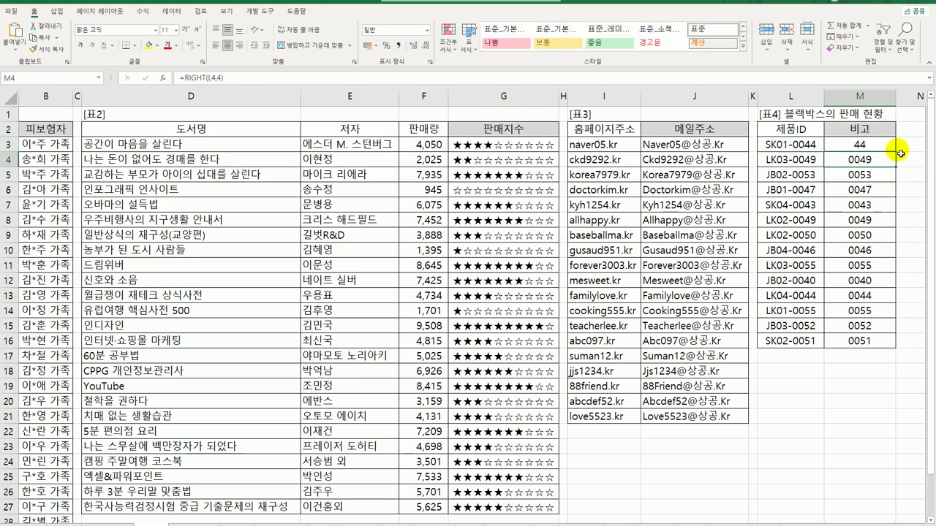
click(874, 144)
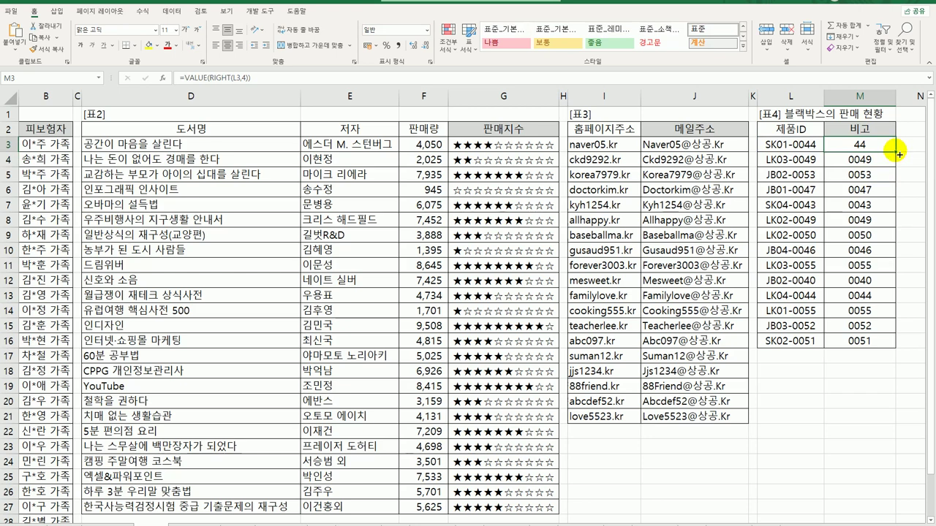
double_click(898, 154)
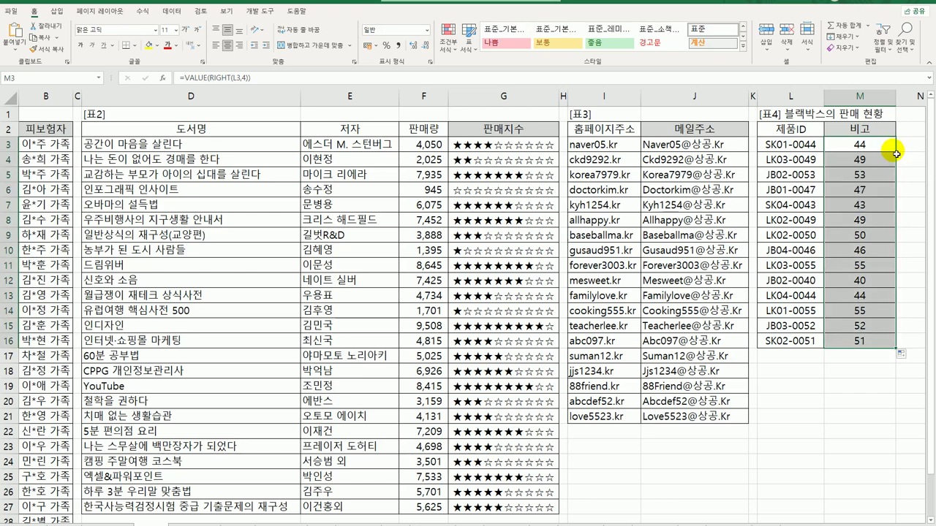
Nest the VALUE expression in M3 inside a MOD function with divisor 4 and fill it down the 비고 column.
double_click(855, 144)
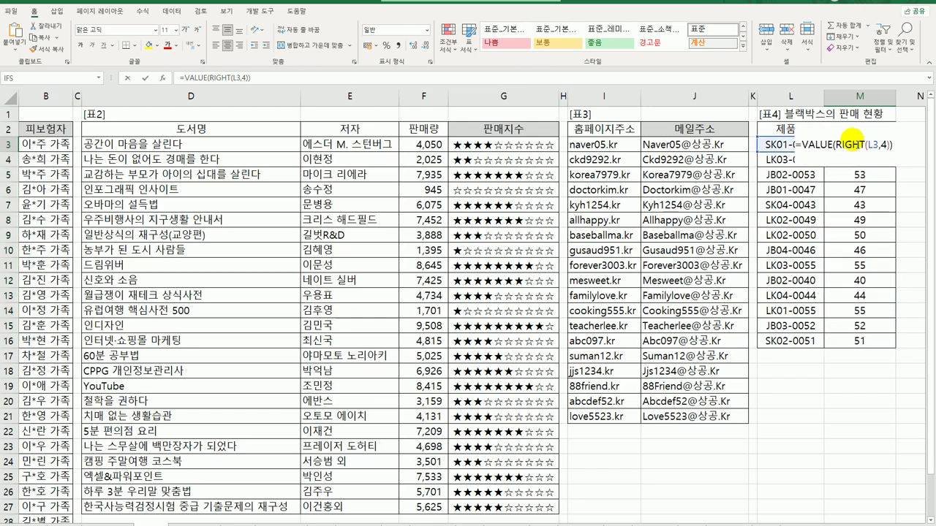
click(801, 144)
text(mod)
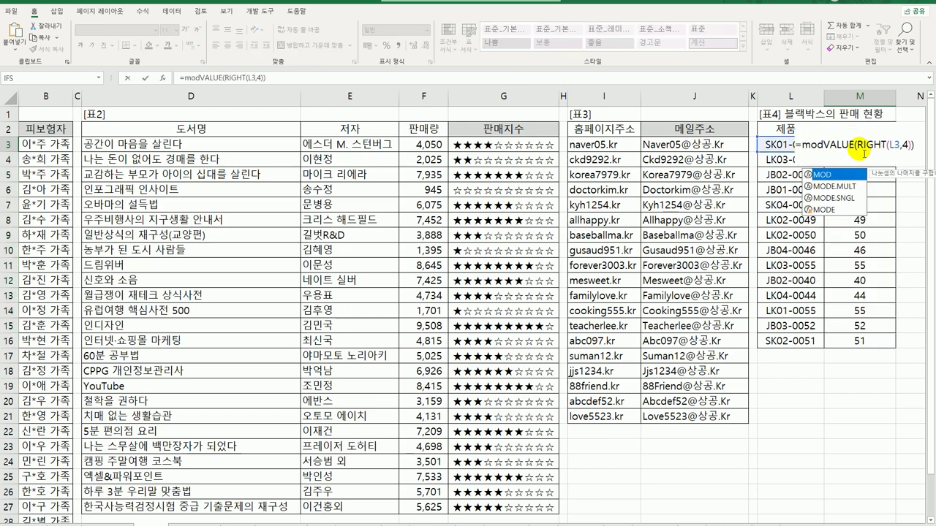
key(Tab)
key(End)
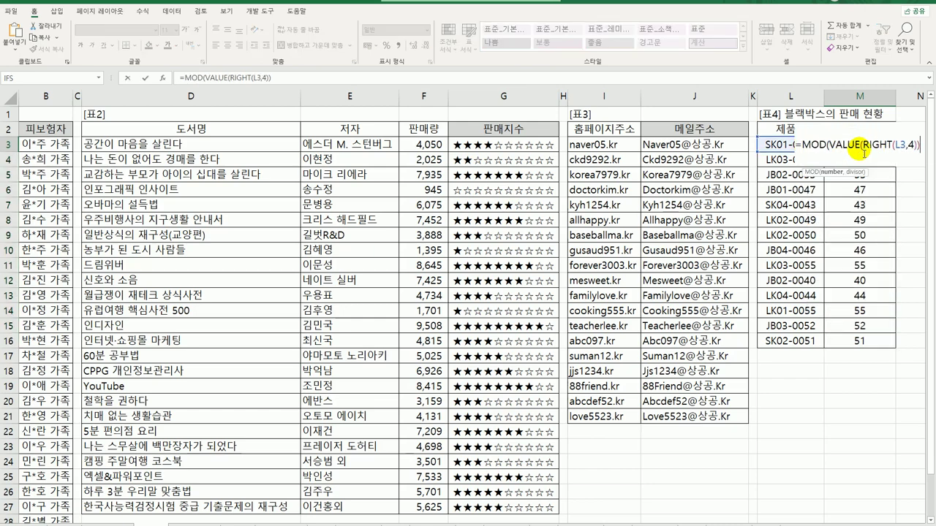
text(,2))
key(Return)
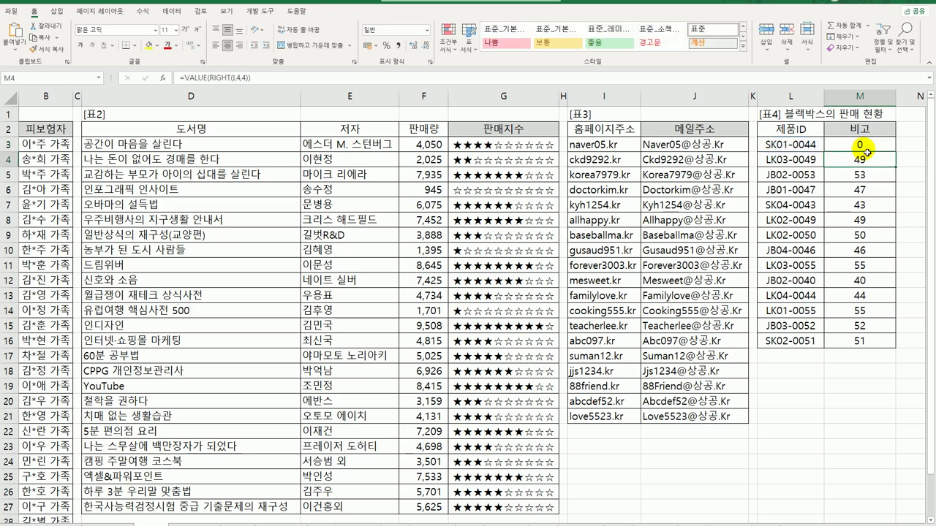
double_click(897, 151)
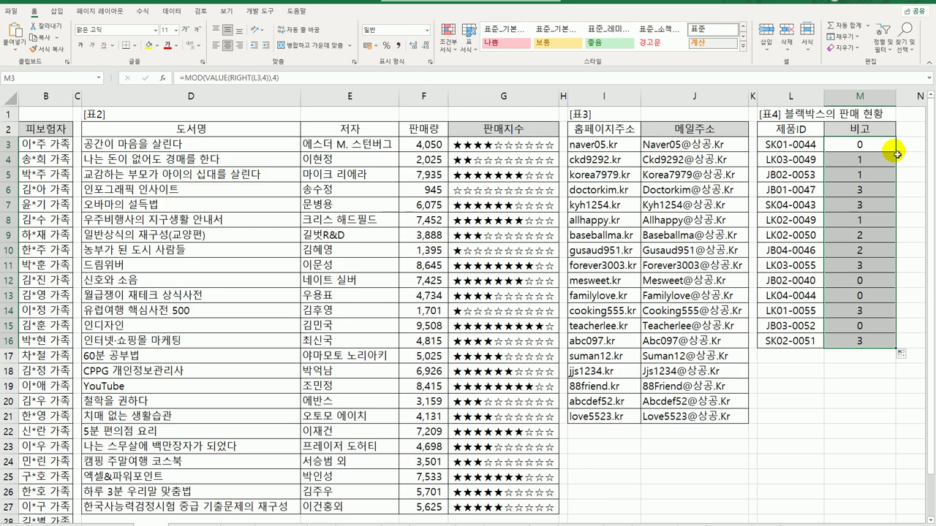
Add +1 to the end of the MOD formula in M3 and fill it down the 비고 column.
double_click(867, 144)
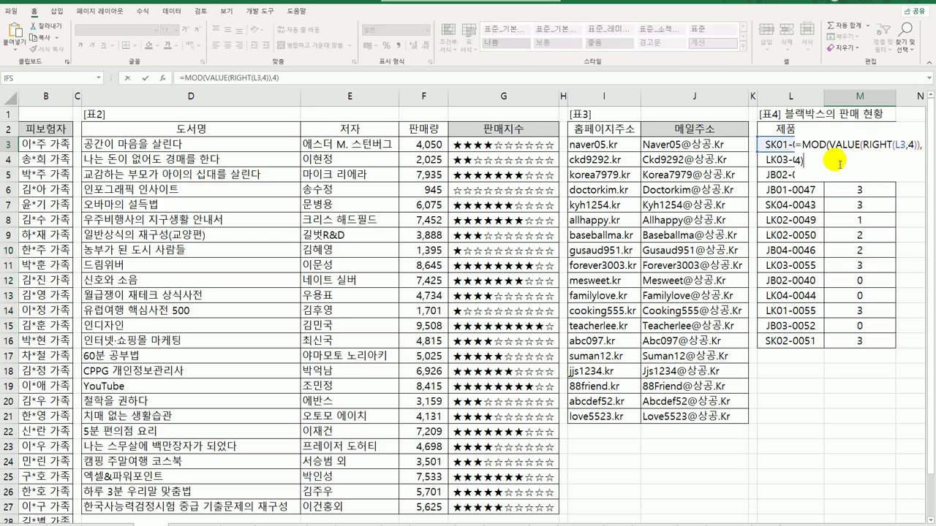
key(Return)
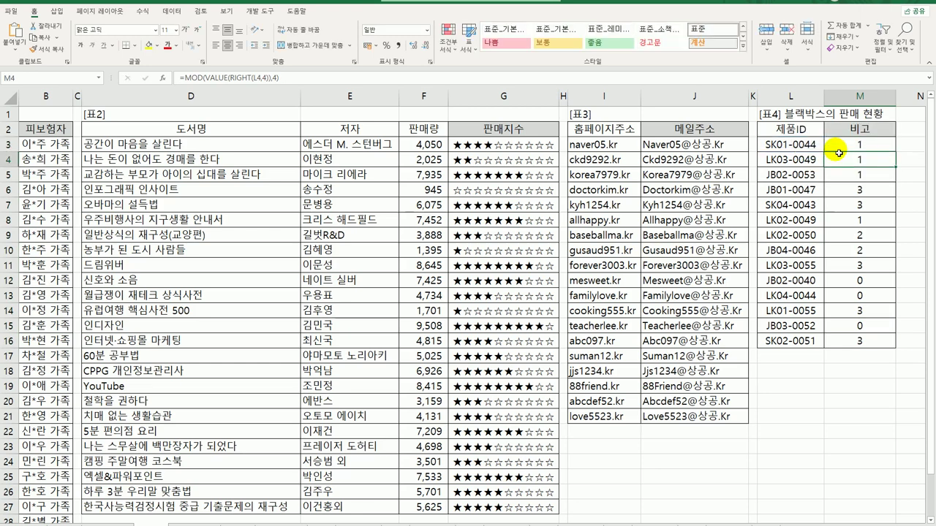
click(881, 142)
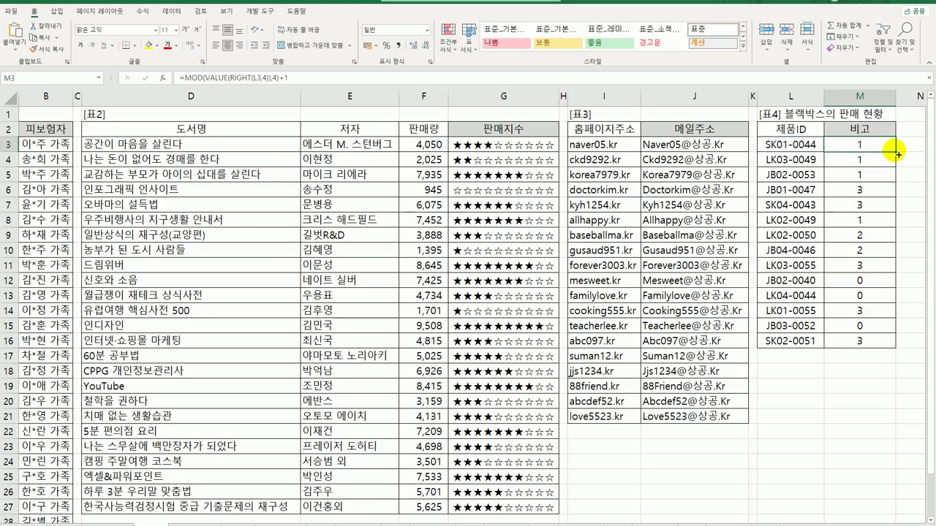
double_click(896, 156)
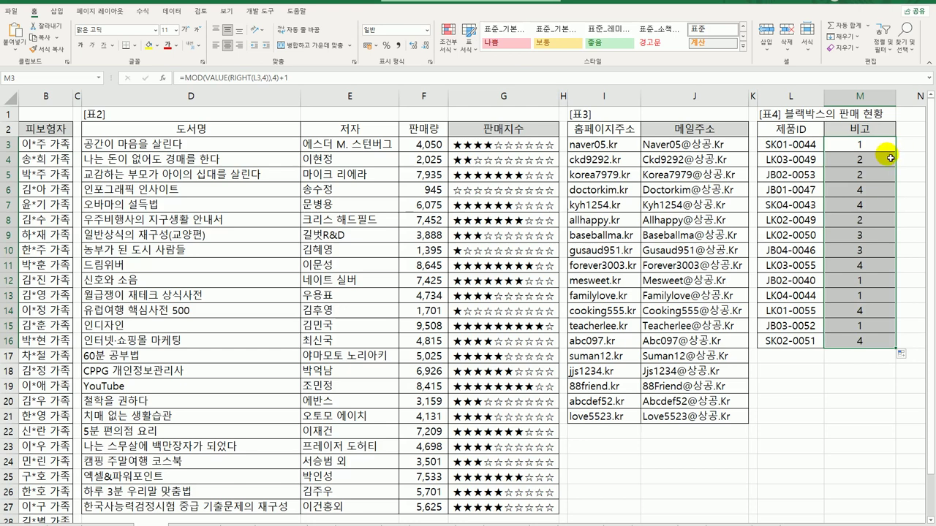
Wrap the M3 formula in a CHOOSE function as its index number and set Value1 to "수동녹화".
click(867, 148)
double_click(868, 149)
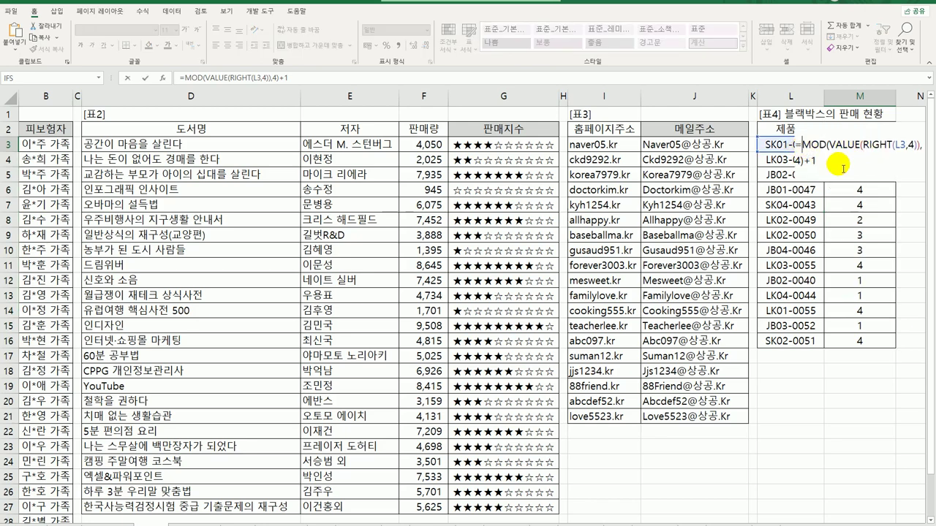
text(choose()
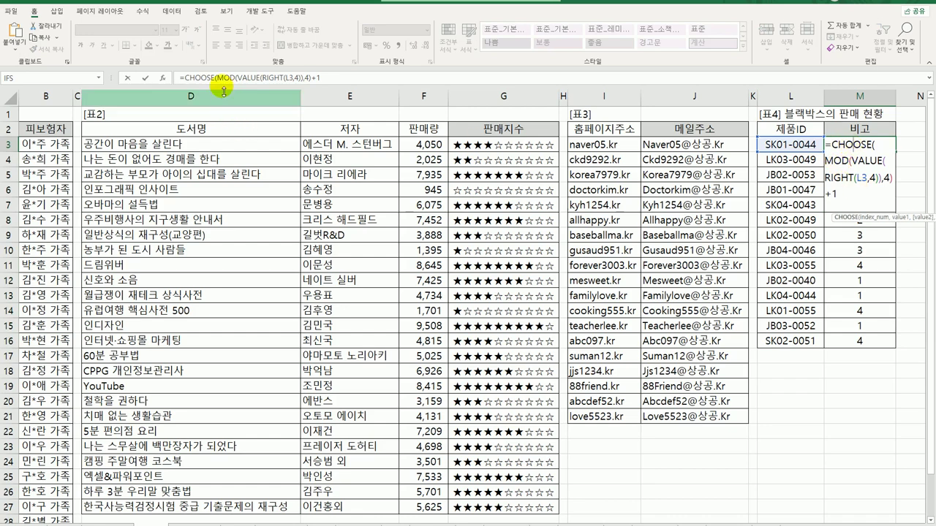
click(162, 78)
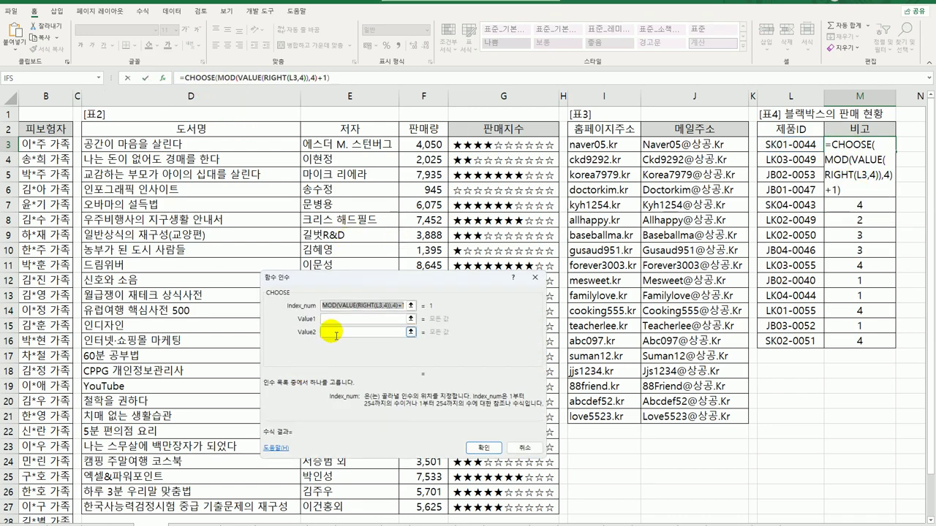
click(350, 319)
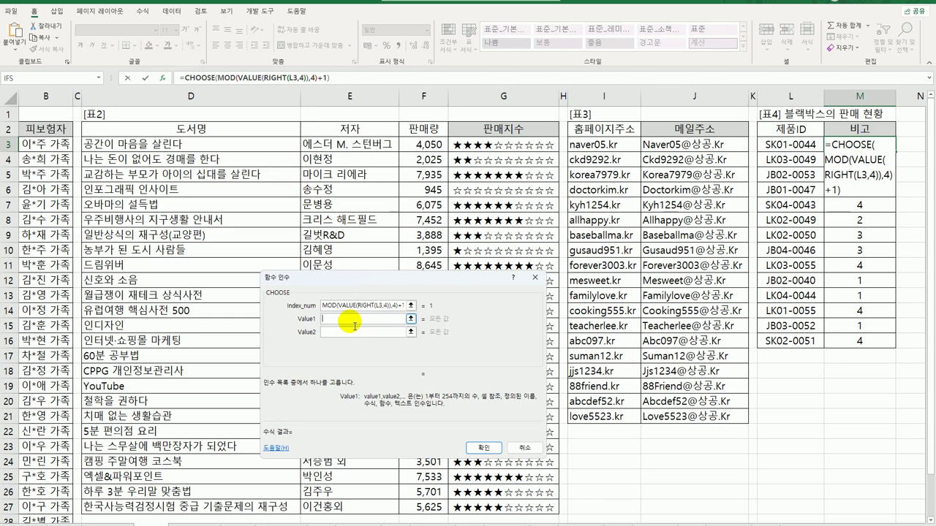
text(수)
text(동녹화)
key(Tab)
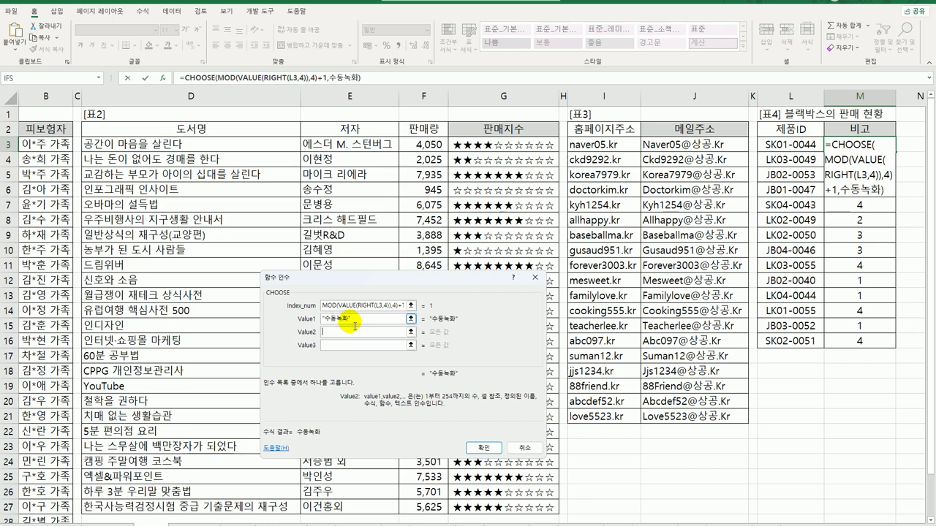
Set CHOOSE Value2 to "수시/충격감지", Value3 to "충격감지" and Value4 to "수시감지", and fill the formula down the 비고 column.
text(수시)
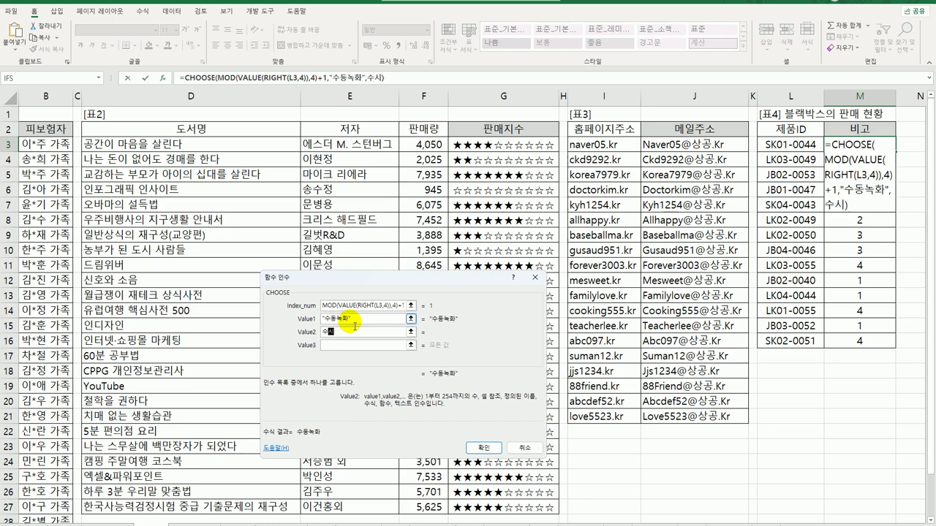
text(/충격ㄱ감지)
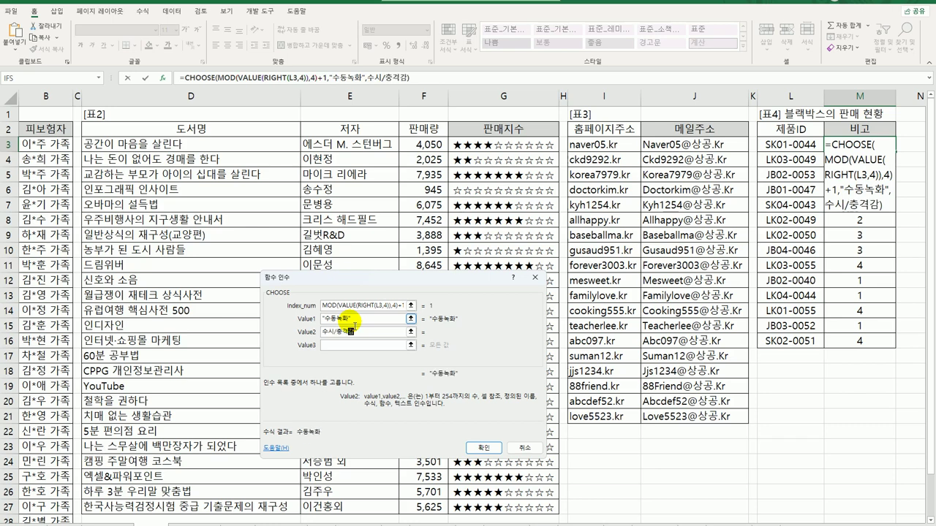
key(Tab)
text(ㅊ충격감지)
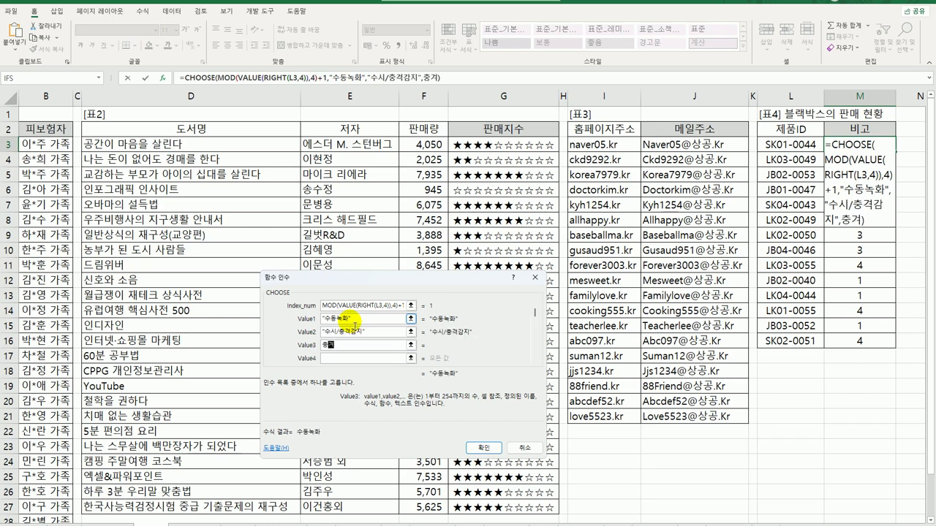
key(Tab)
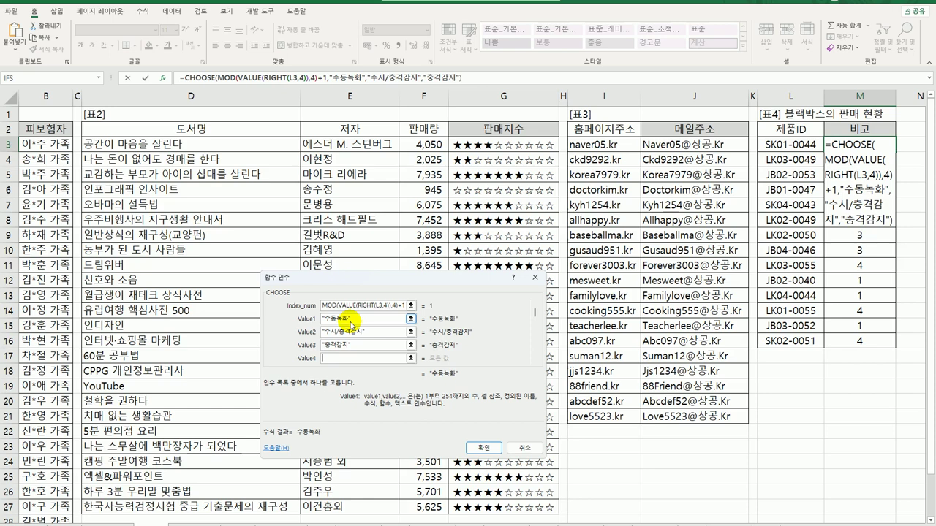
text(수시감지)
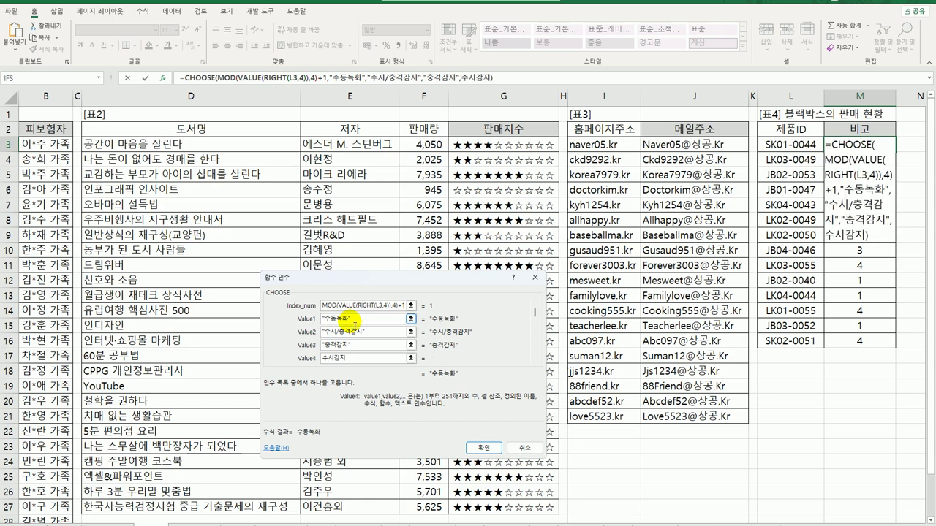
key(Tab)
click(370, 346)
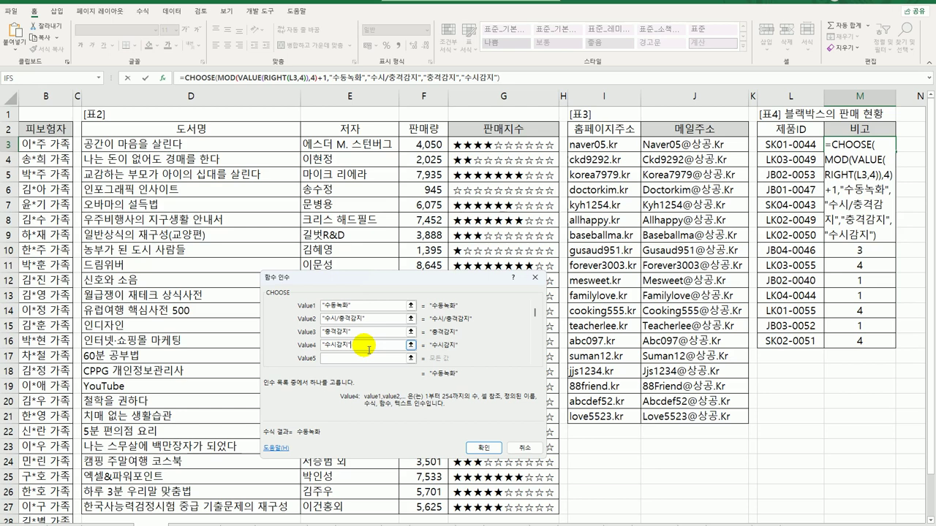
click(484, 447)
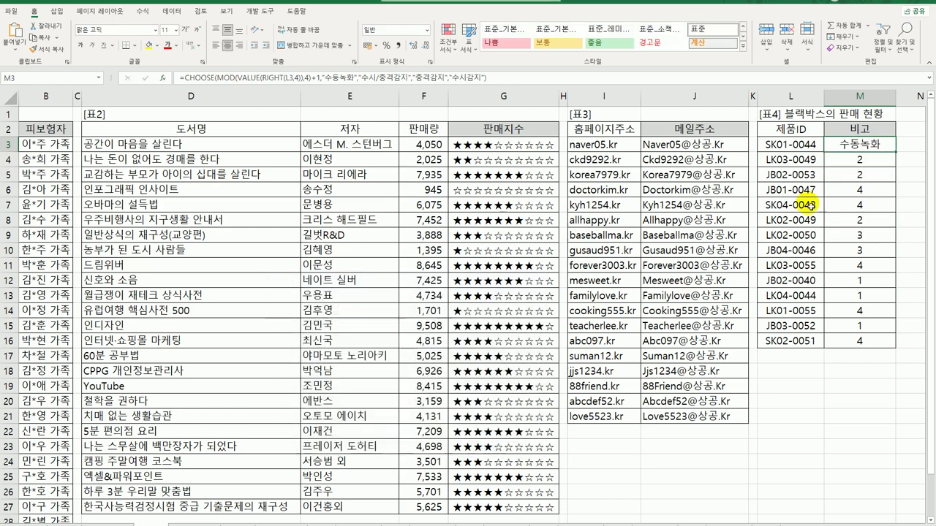
double_click(896, 153)
click(885, 151)
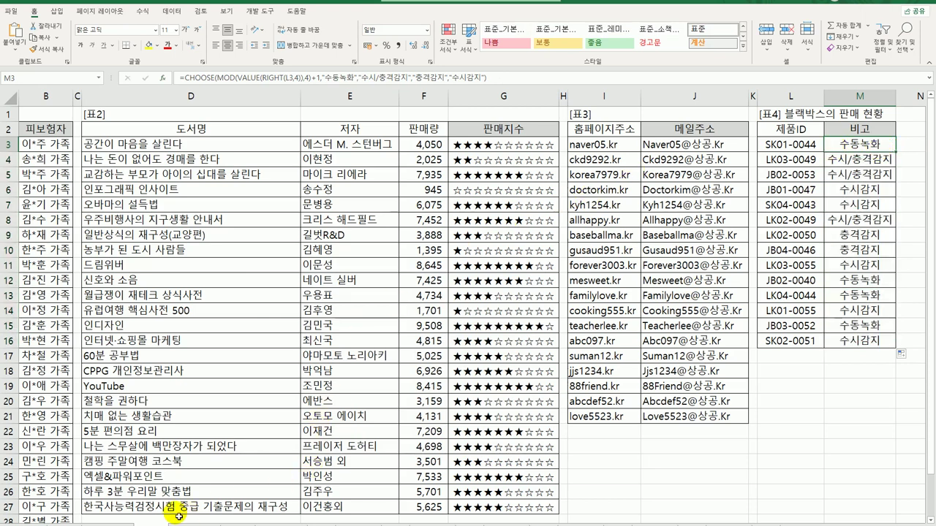
scroll(388, 468, down, 1)
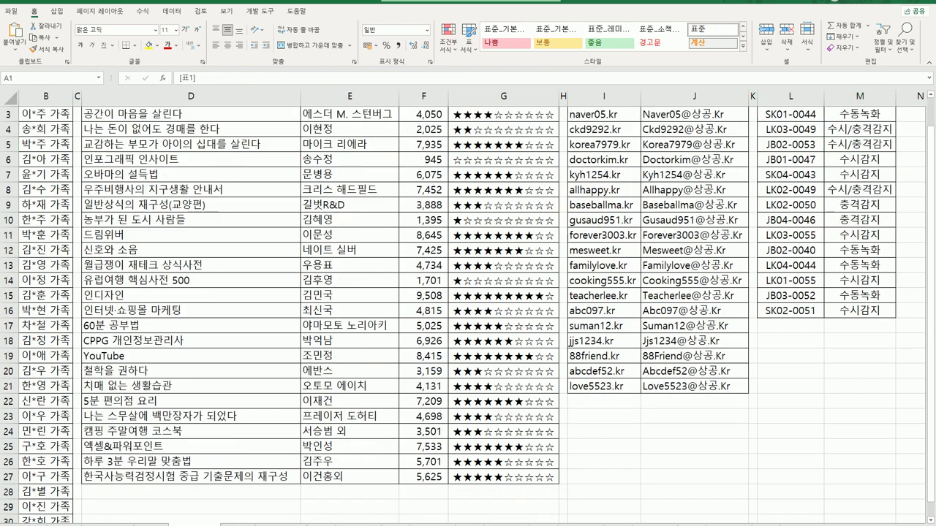
key(ctrl+Home)
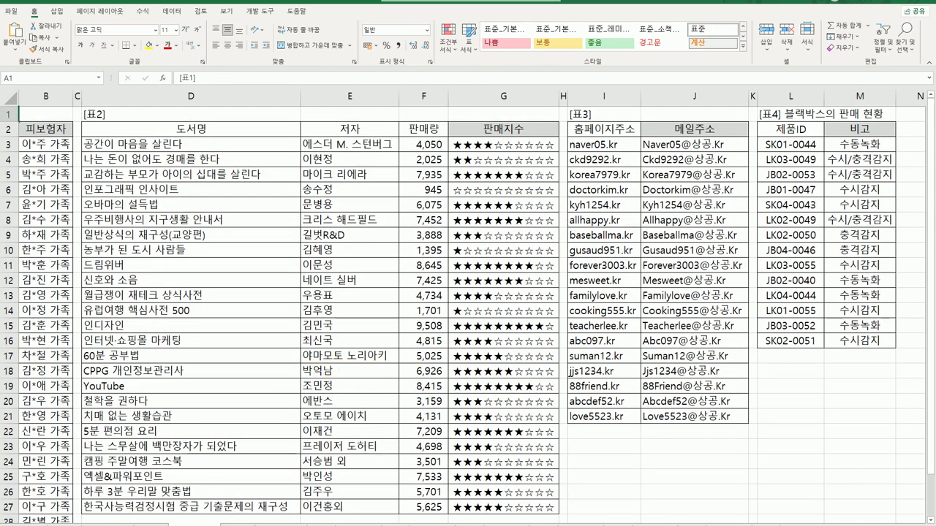
click(894, 345)
key(ctrl+Home)
click(896, 351)
key(ctrl+Home)
Open the worksheet with the 포인트점수 table and widen column E so the 판매금액 values fit.
click(233, 525)
scroll(239, 471, up, 2)
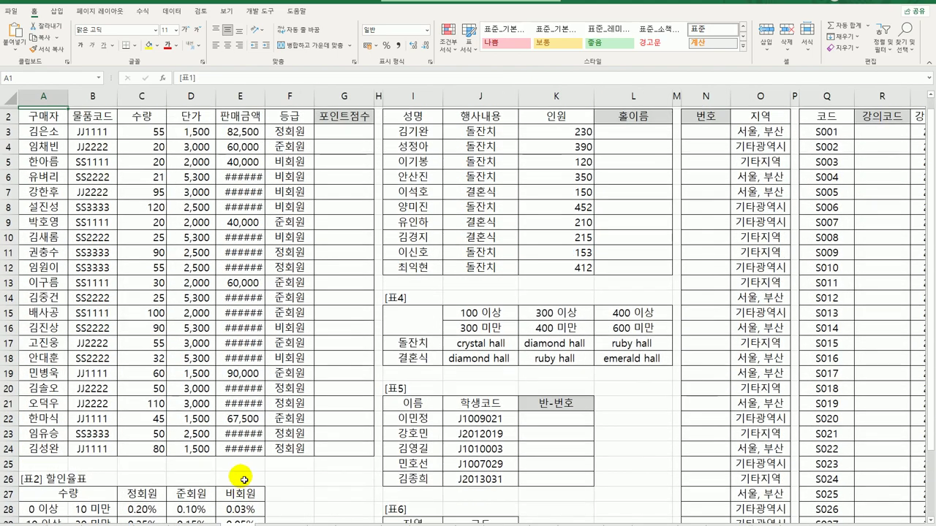
drag(265, 98, 269, 102)
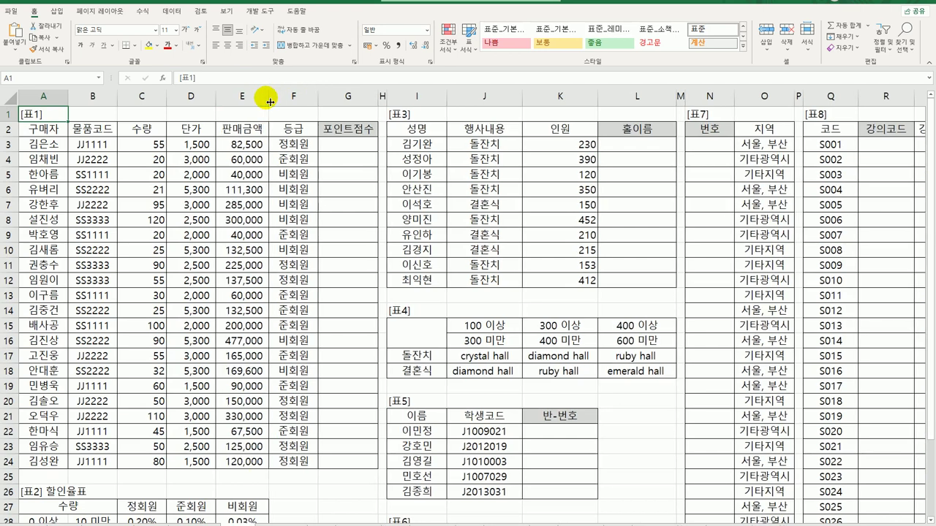
Examine the empty 포인트점수 column, the 판매금액 formula in E3 and the quantity-based rates in [표2] 할인율표.
click(358, 146)
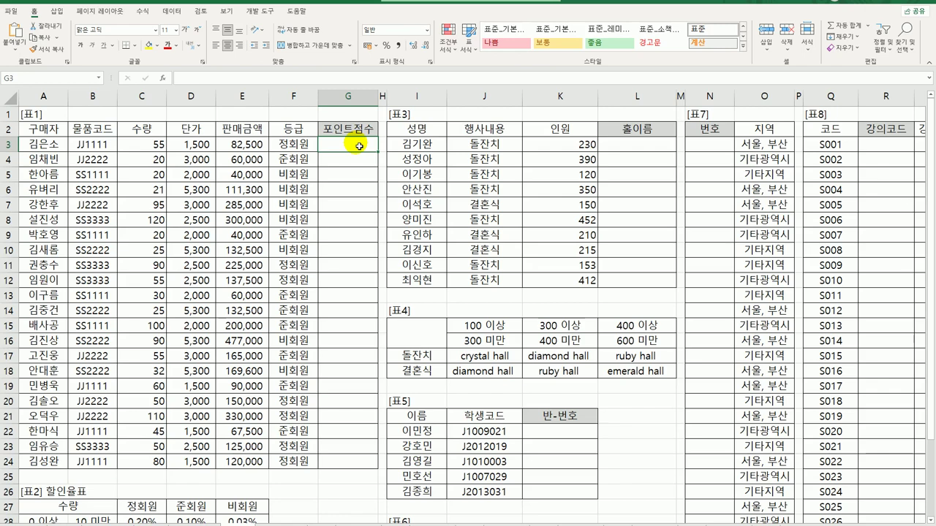
click(246, 142)
scroll(256, 227, down, 3)
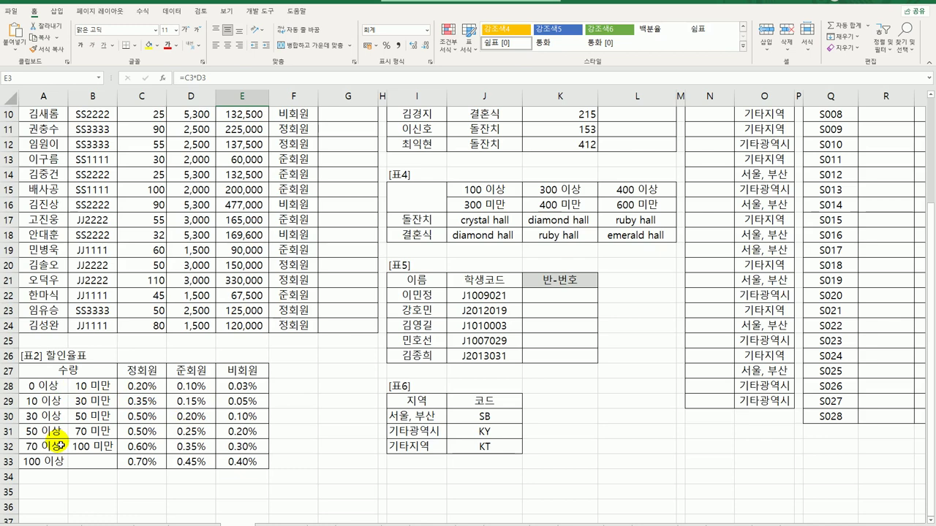
Examine the discount rates, the 수량 lower bounds and the 정회원 column in [표2] 할인율표.
click(159, 387)
drag(166, 395, 244, 466)
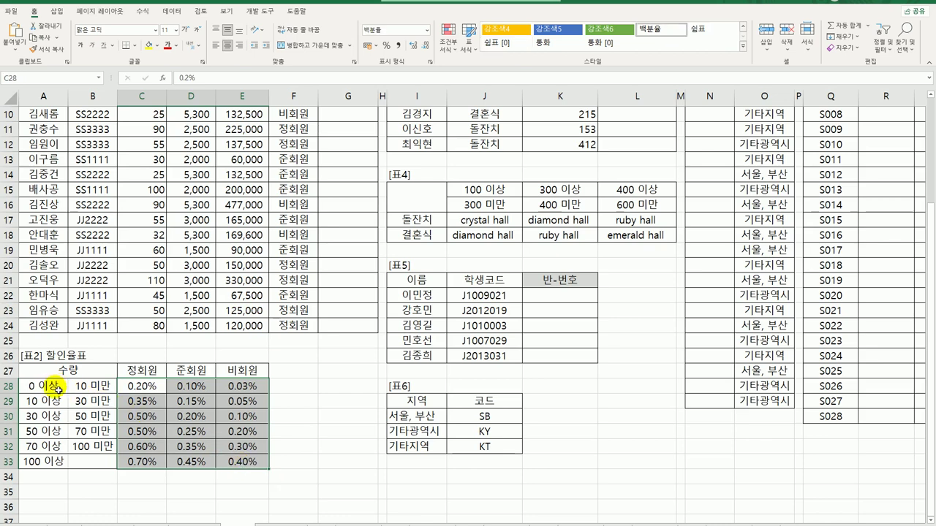
drag(57, 389, 47, 462)
click(142, 372)
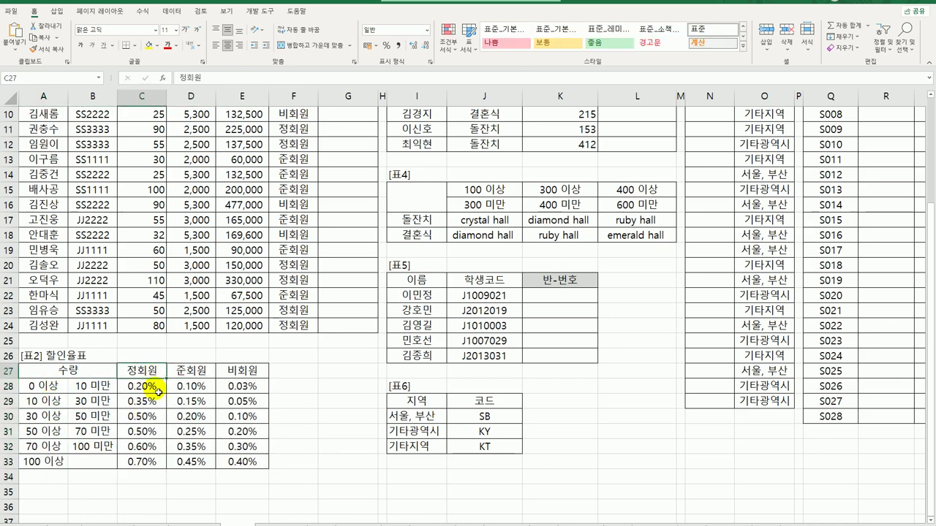
drag(158, 392, 154, 473)
scroll(234, 431, up, 3)
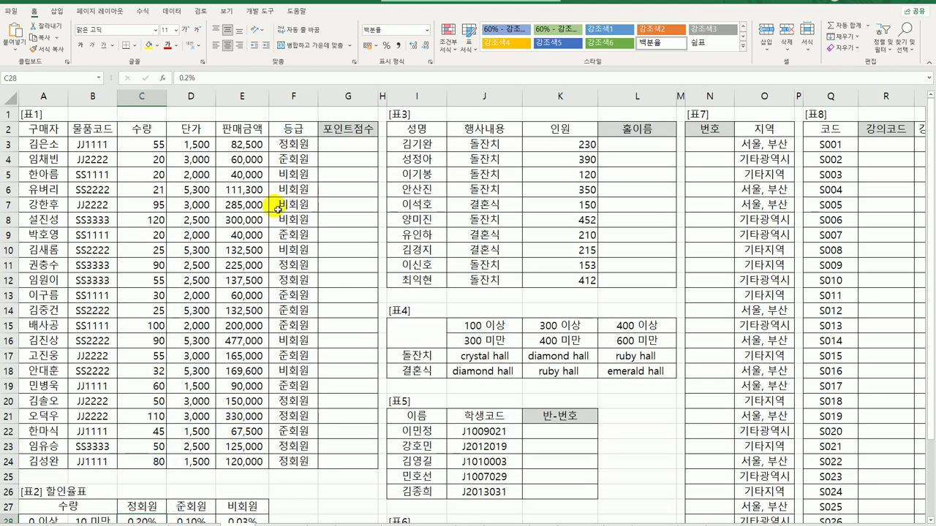
Start a MATCH formula in 포인트점수 cell G3 with the 등급 cell F3 as lookup value.
click(361, 151)
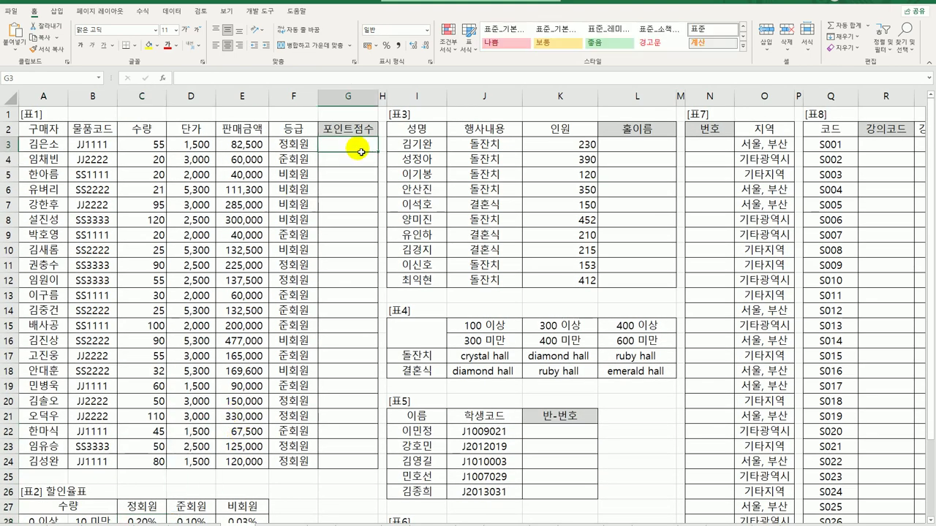
text(=)
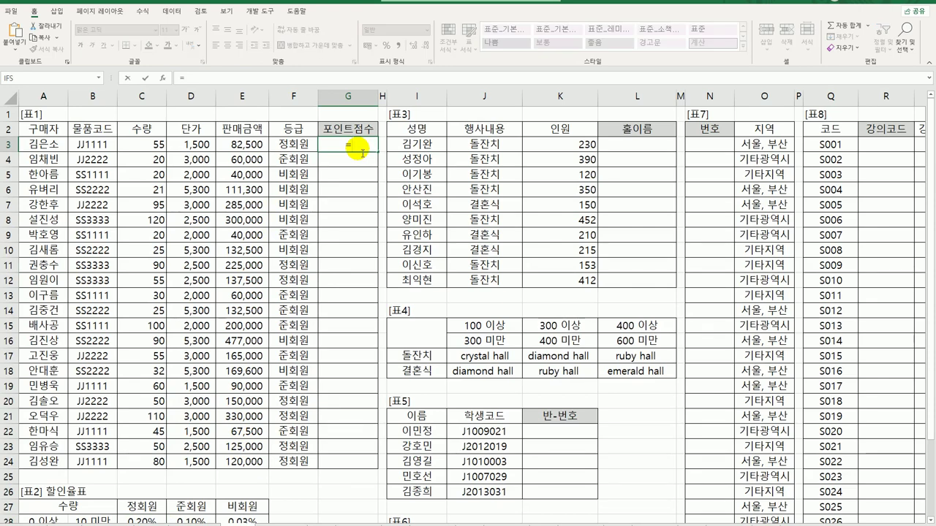
text(m)
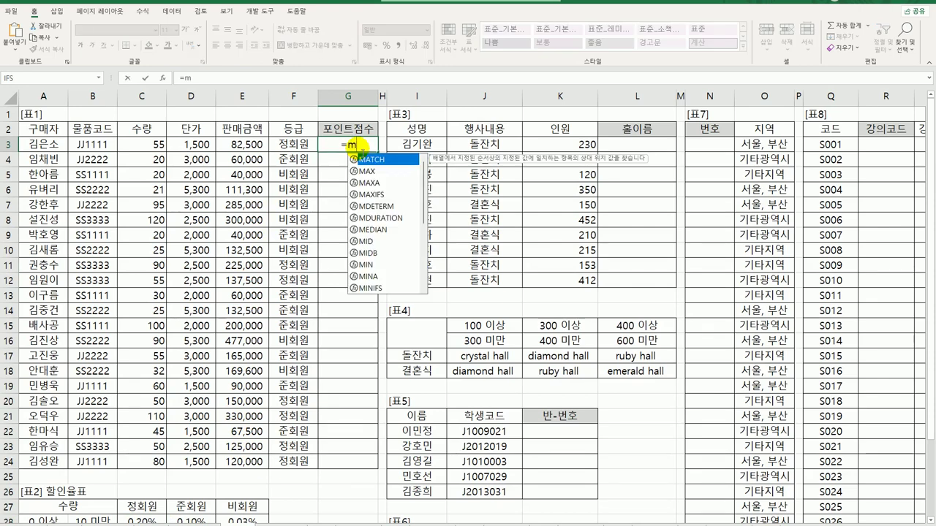
key(Tab)
click(293, 146)
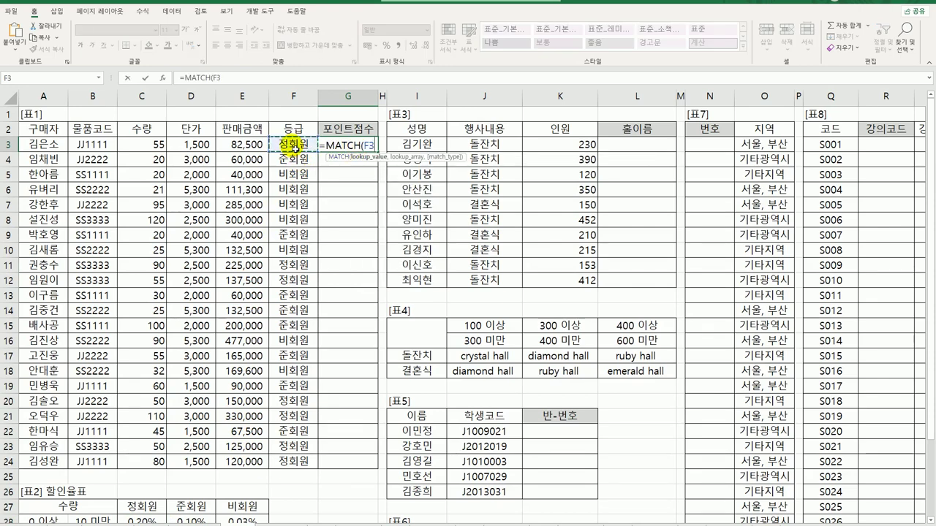
text(,)
Set the MATCH lookup array to the 할인율표 grade headings $C$27:$E$27 with match type 0 and complete the formula.
scroll(302, 230, down, 3)
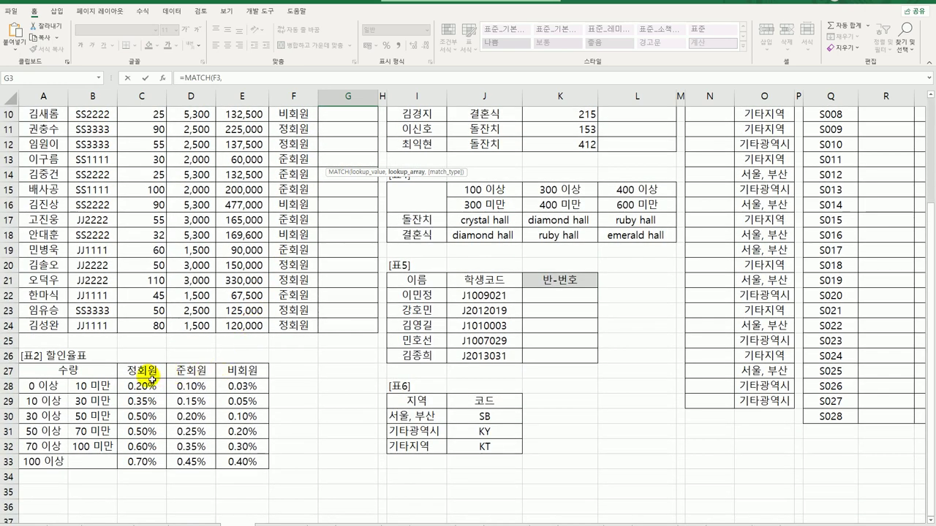
drag(152, 376, 238, 373)
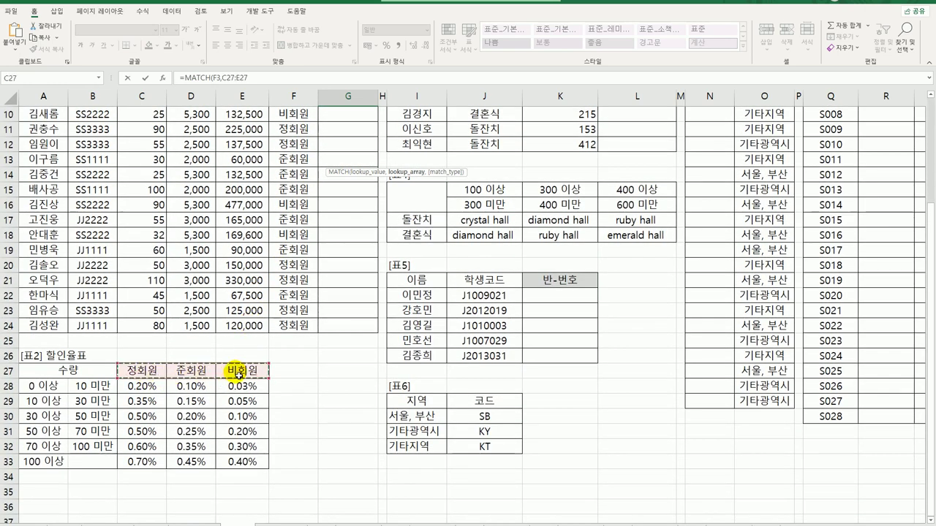
key(F4)
scroll(375, 356, up, 3)
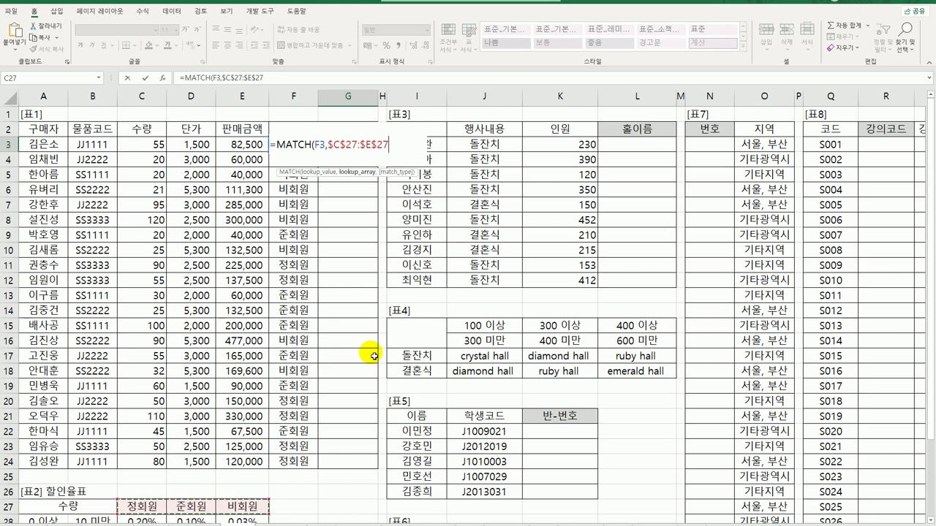
text(,)
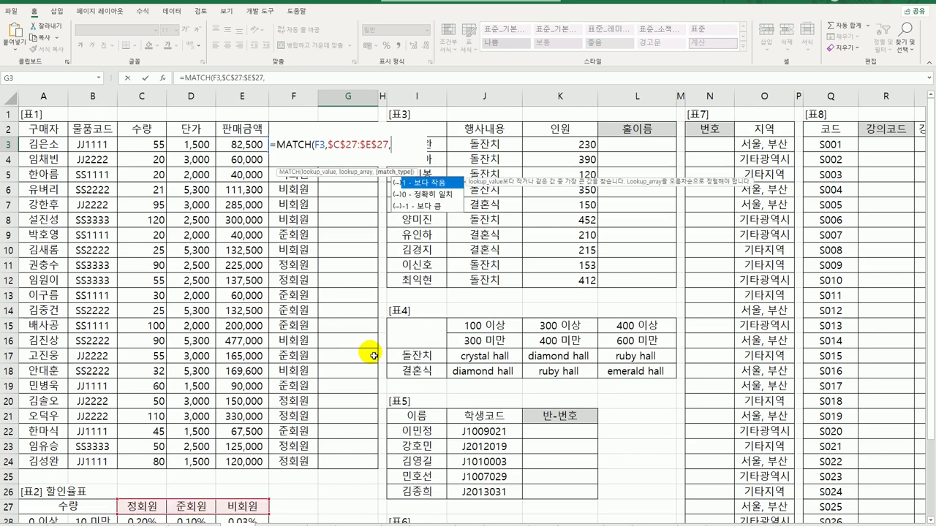
text(0))
key(Return)
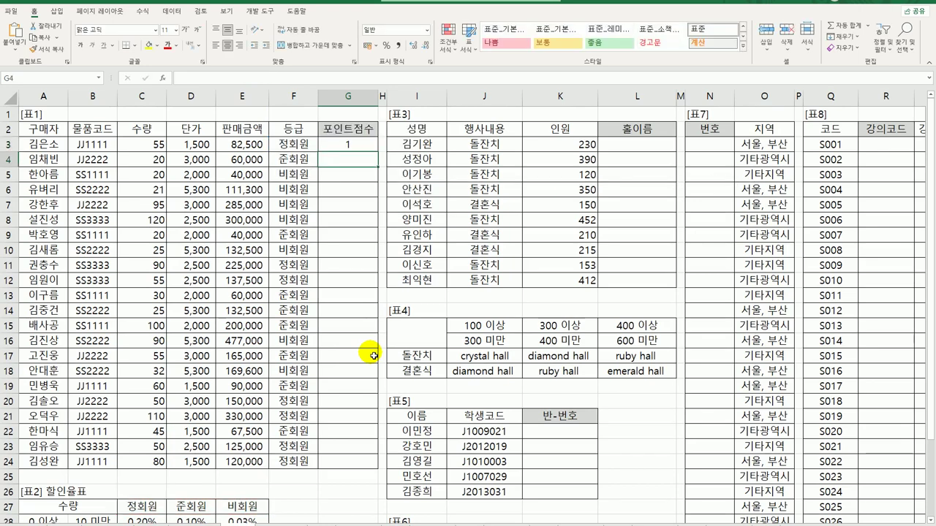
Fill the MATCH formula from G3 down to G24 and check the 정회원 column's position in 할인율표.
click(367, 144)
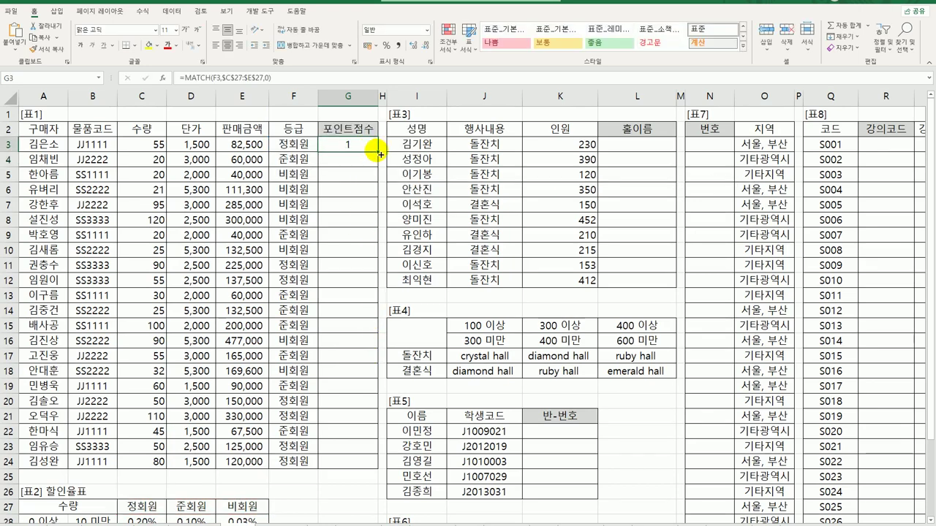
drag(377, 152, 381, 470)
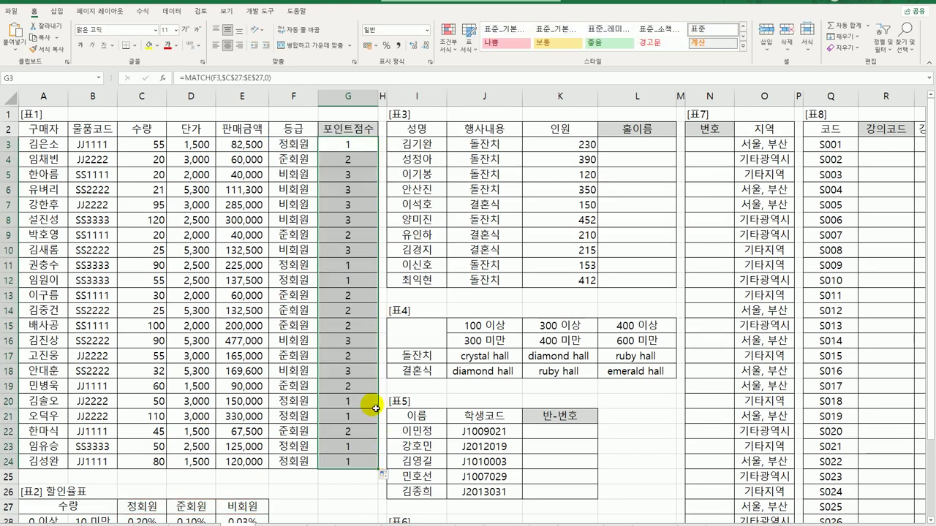
scroll(250, 428, down, 6)
drag(144, 235, 156, 326)
scroll(340, 290, up, 6)
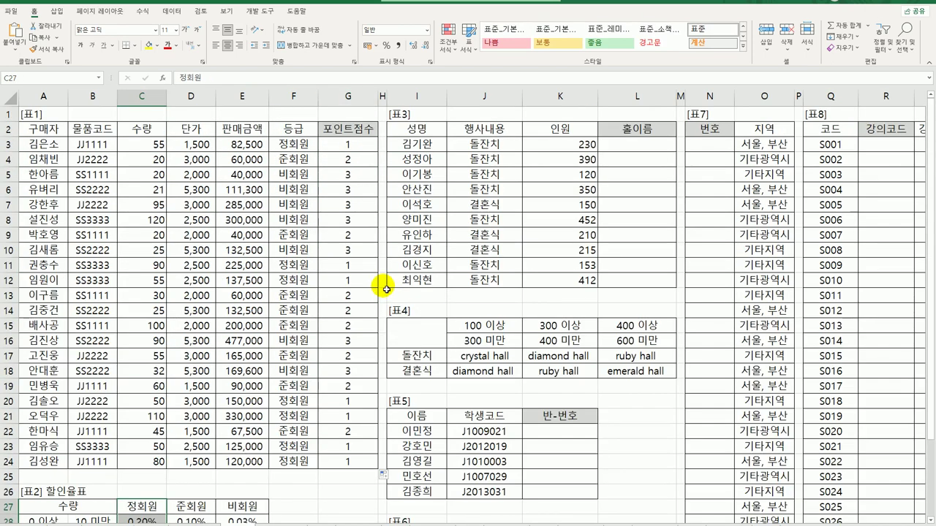
Add +2 after the MATCH function in G3.
click(349, 147)
double_click(349, 147)
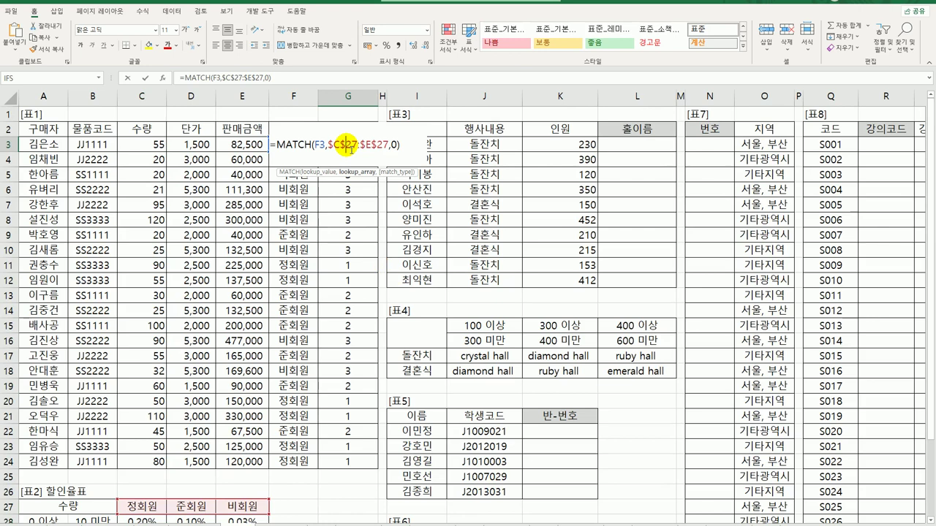
click(411, 146)
text(+)
key(BackSpace)
key(Return)
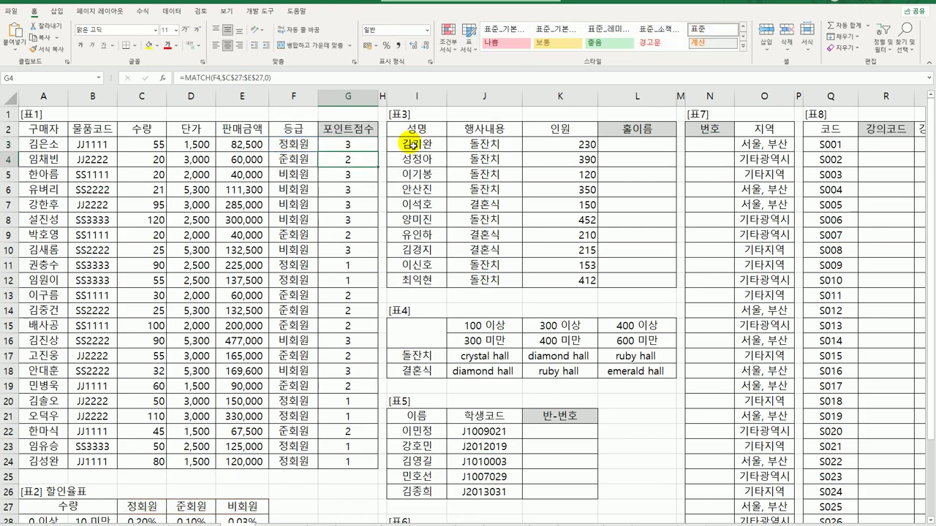
Fill the MATCH+2 formula down to G24 and compare the first 등급 values with the 할인율표 headings.
click(364, 143)
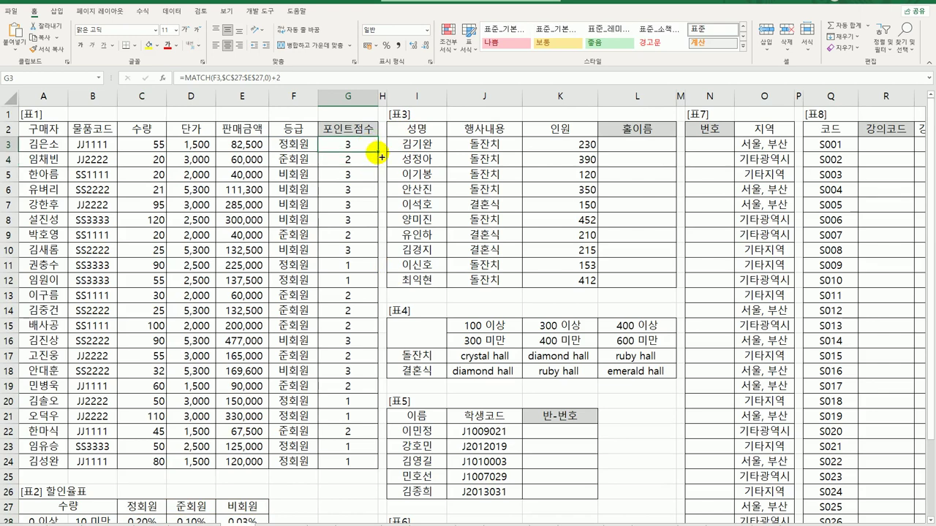
drag(378, 152, 343, 469)
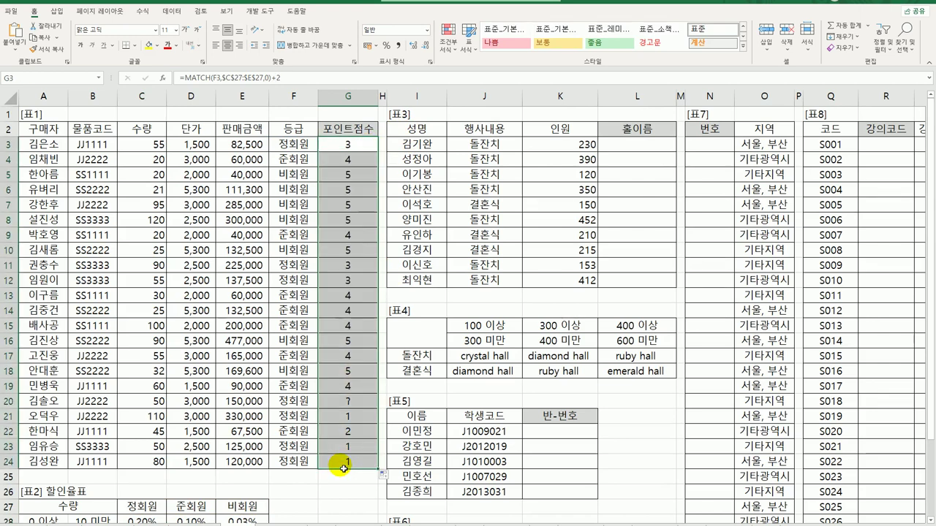
click(301, 150)
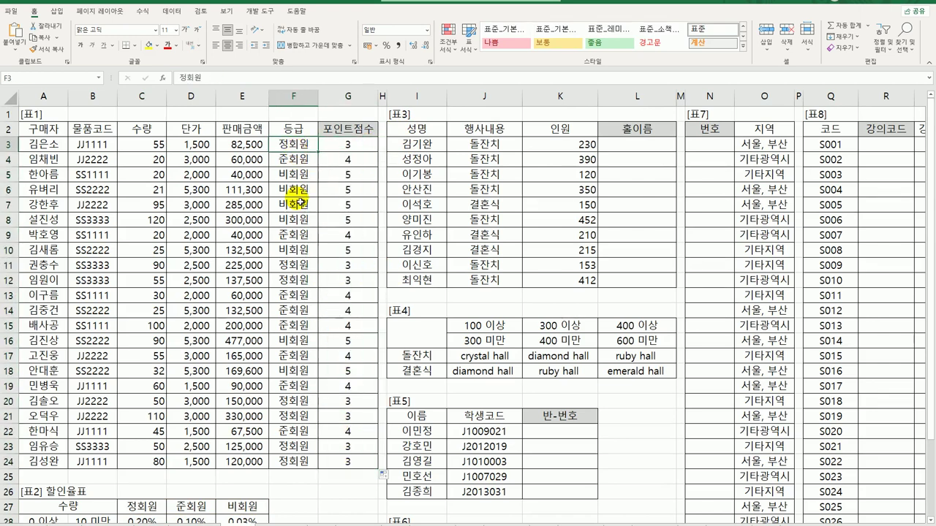
click(294, 159)
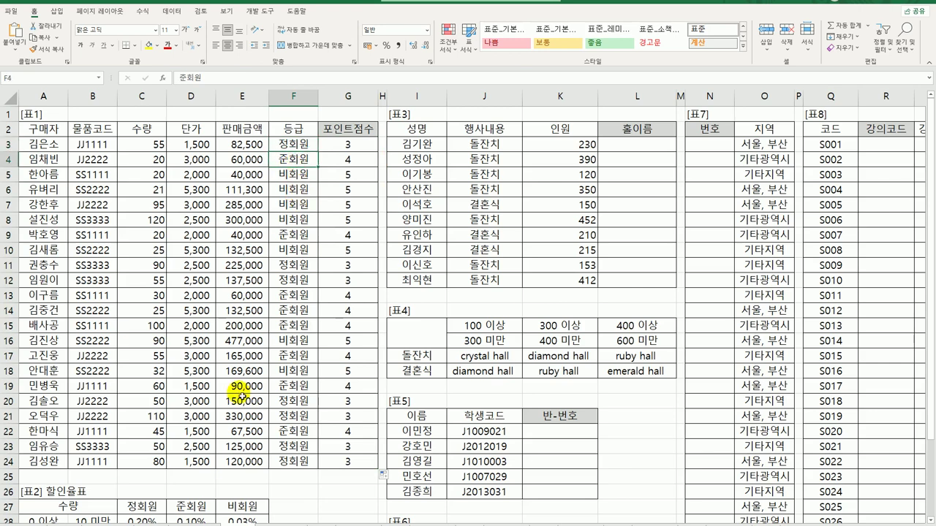
click(187, 505)
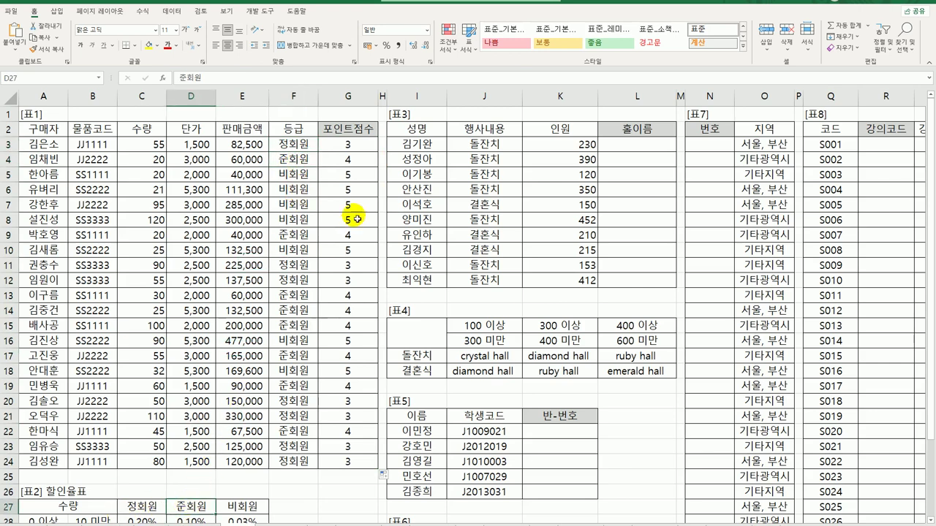
Wrap the G3 formula in a VLOOKUP function with the 수량 cell C3 as its lookup value.
click(364, 149)
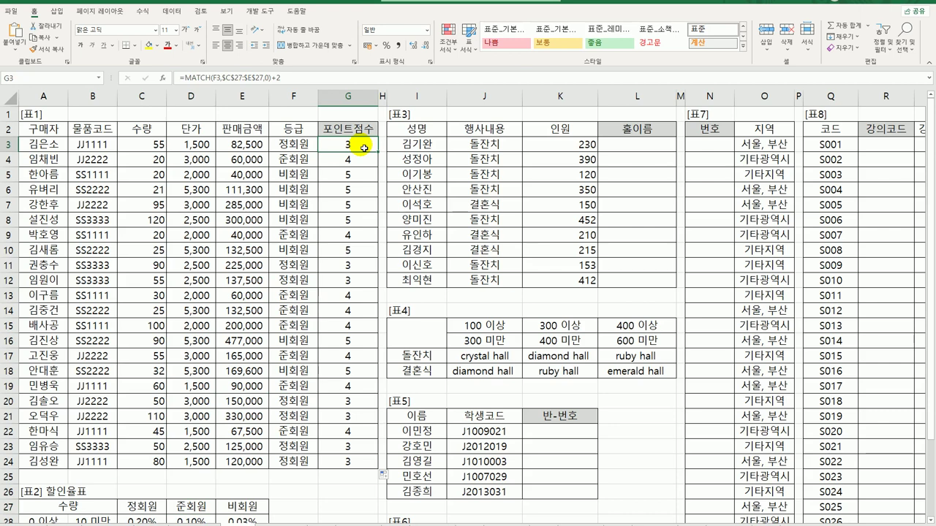
double_click(339, 147)
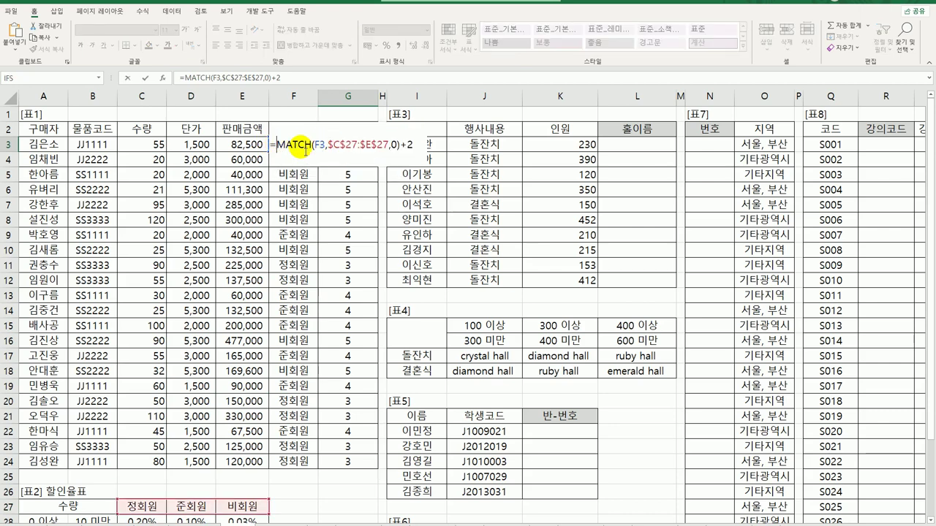
text(VLOOKUP()
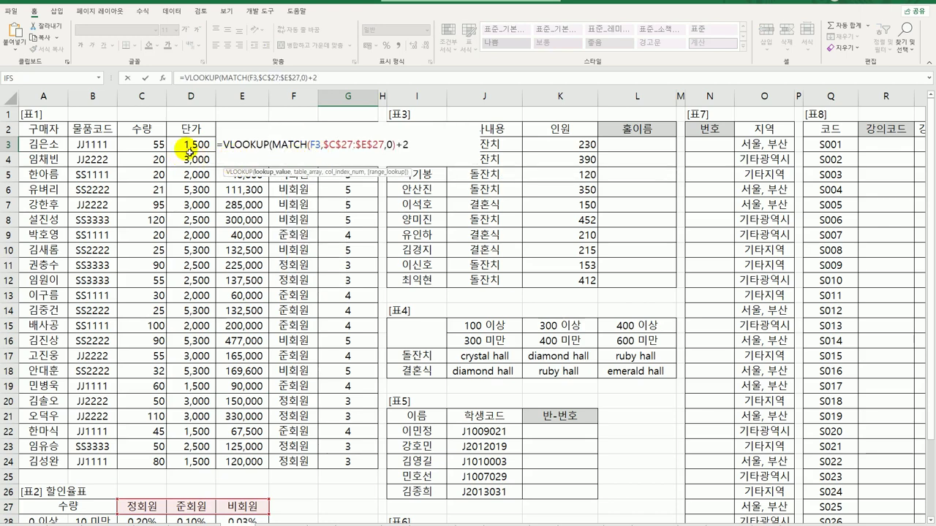
click(128, 147)
text(,)
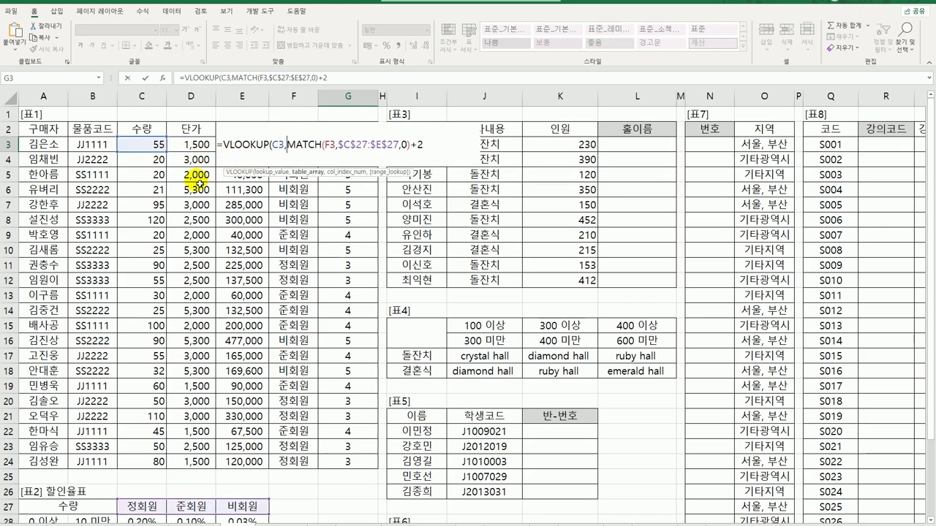
Set the VLOOKUP table array to the absolute 할인율표 range $A$28:$E$33, keeping MATCH+2 as the column index.
scroll(195, 175, down, 6)
drag(53, 253, 232, 326)
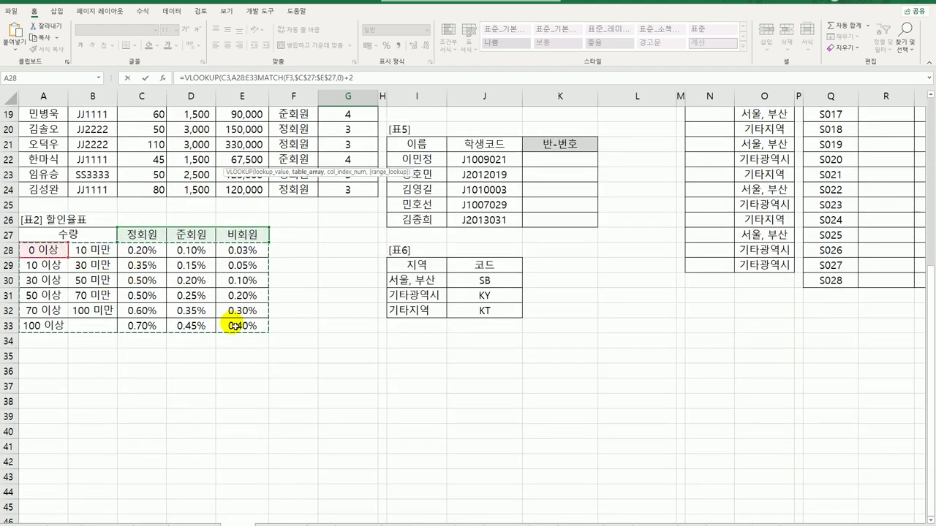
key(F4)
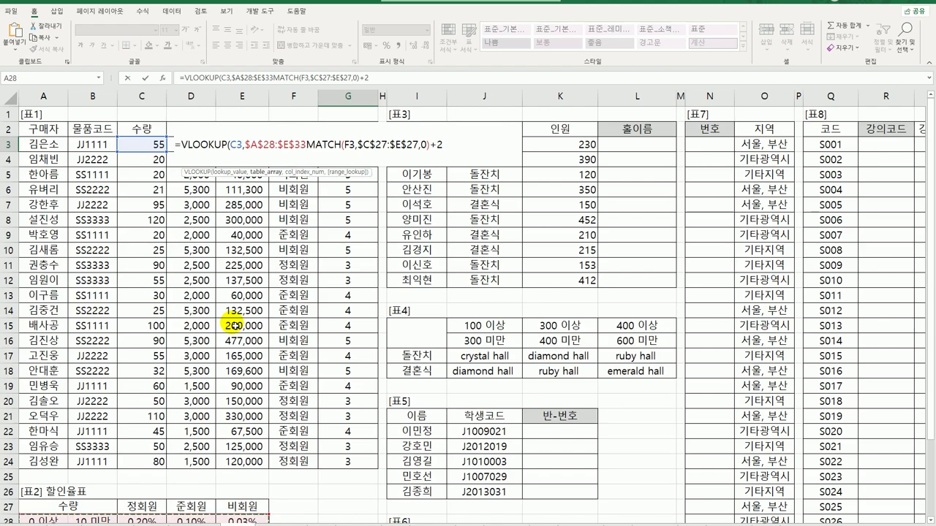
text(,)
scroll(233, 325, down, 3)
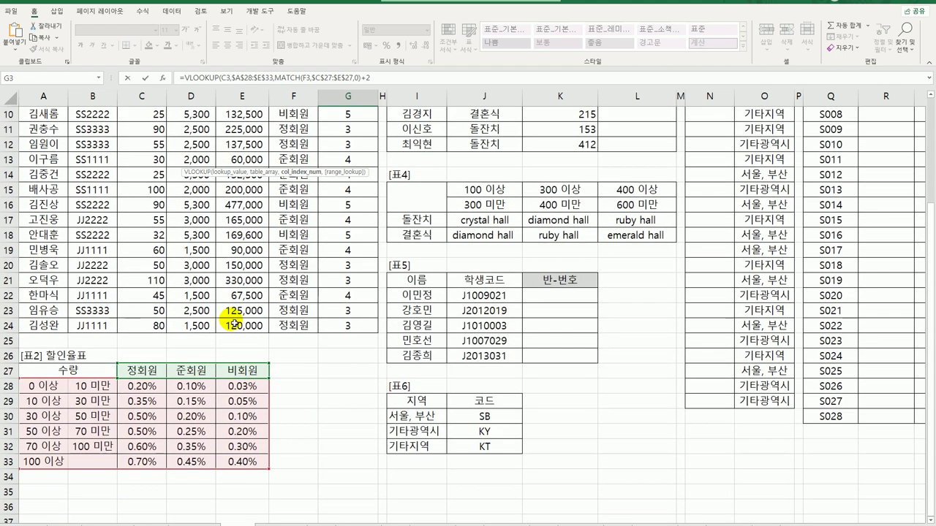
scroll(234, 322, up, 3)
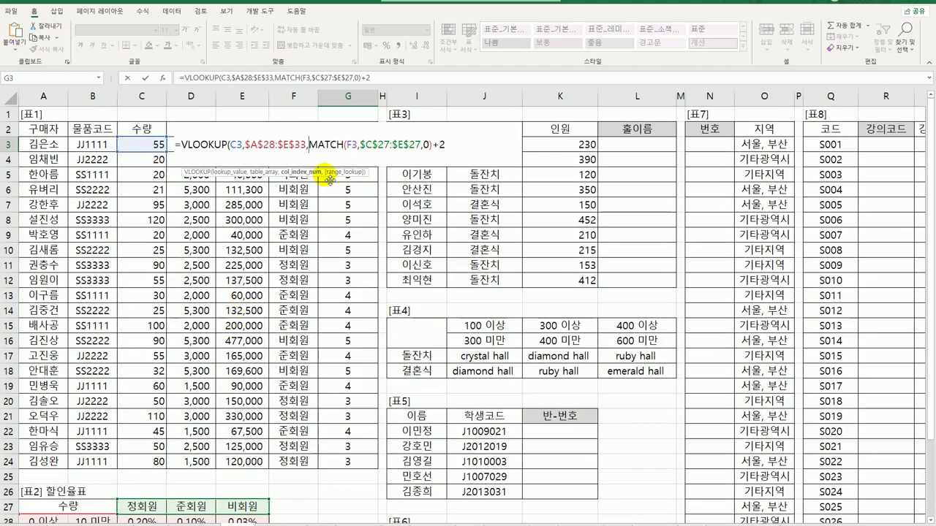
Close the VLOOKUP formula after the +2 in G3 and fill it down the 포인트점수 column.
click(453, 148)
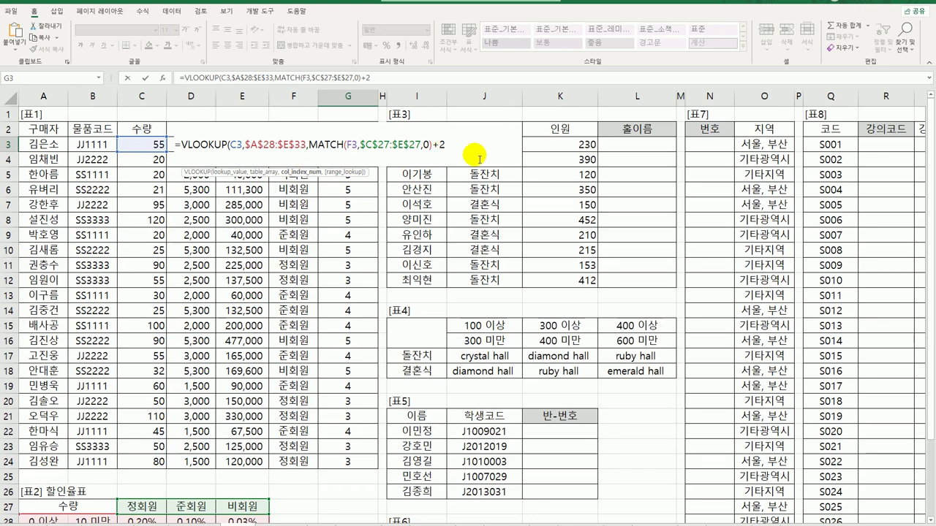
text())
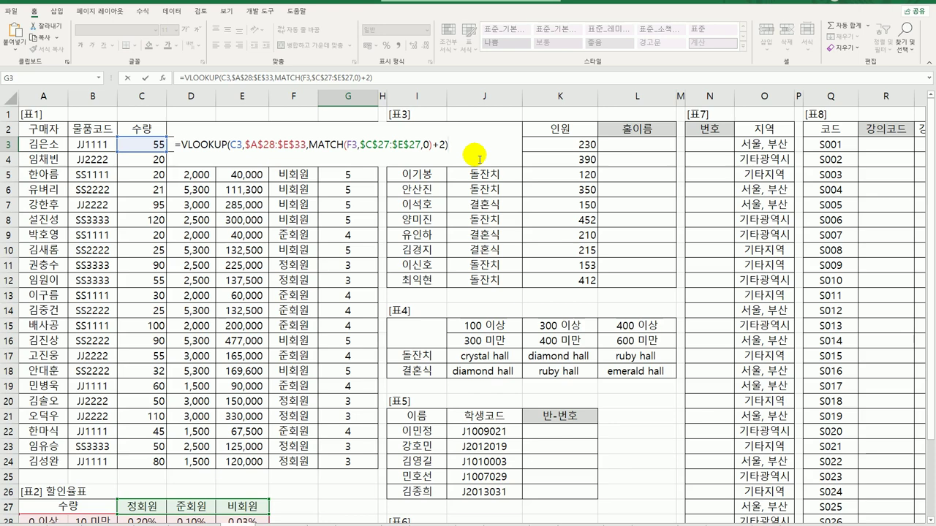
key(Return)
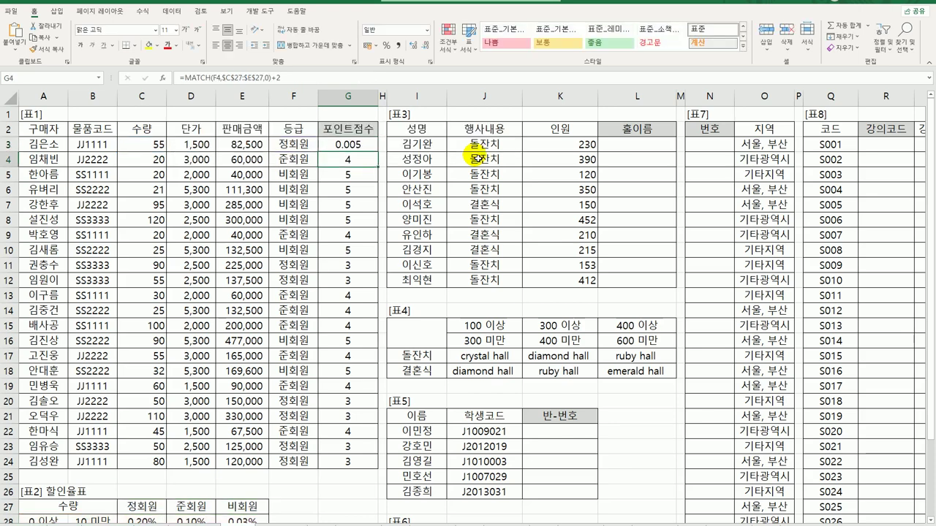
click(356, 146)
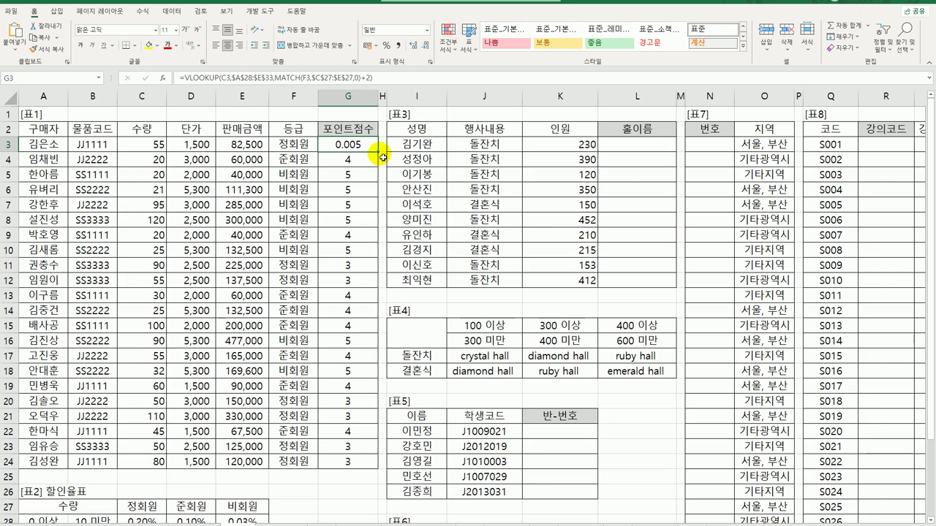
double_click(379, 153)
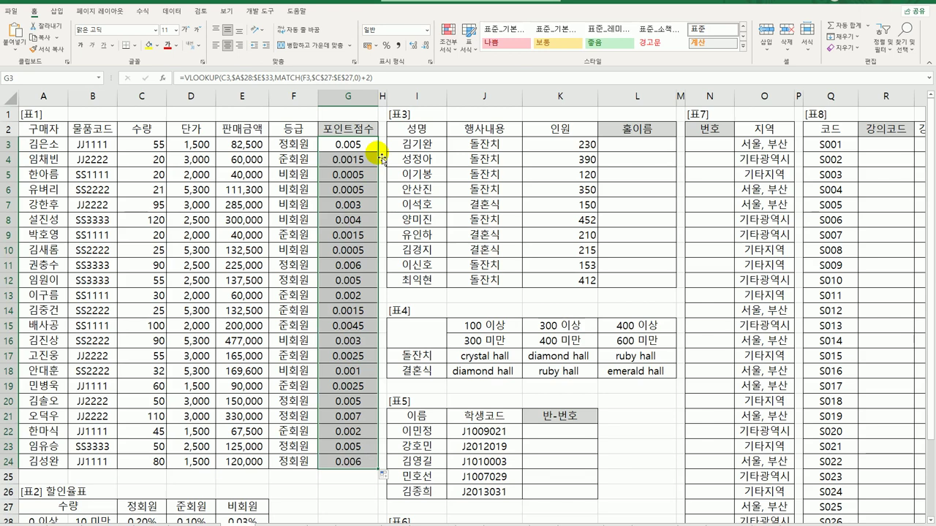
Multiply the VLOOKUP result in G3 by the 판매금액 cell E3 and fill the formula down the 포인트점수 column.
click(368, 146)
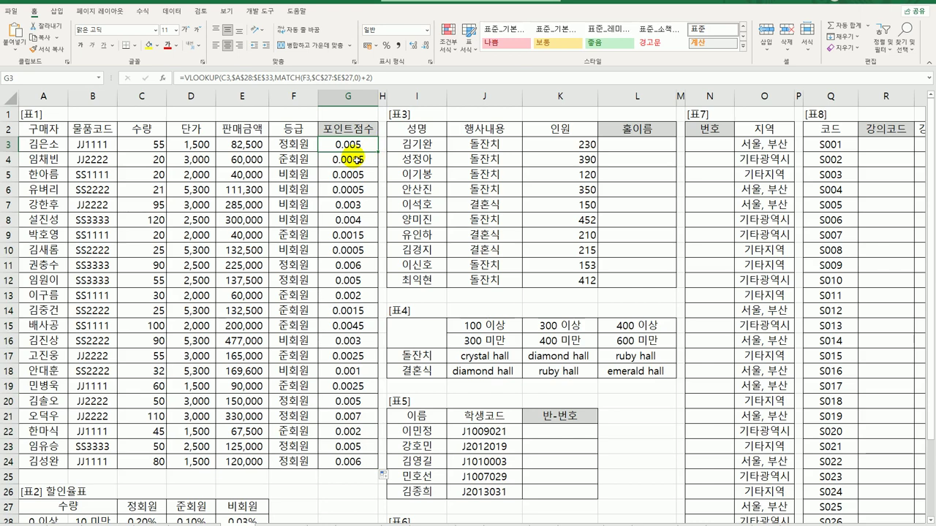
click(391, 80)
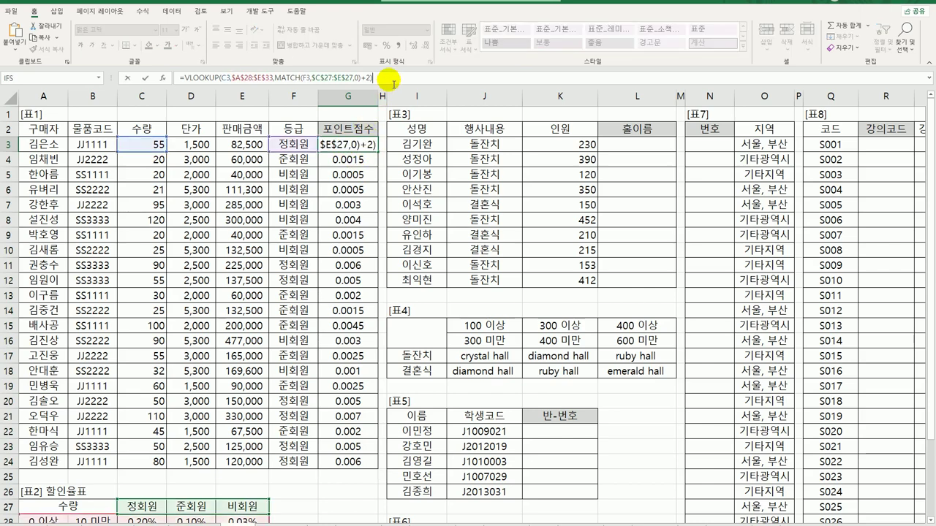
text(*)
click(245, 146)
key(Return)
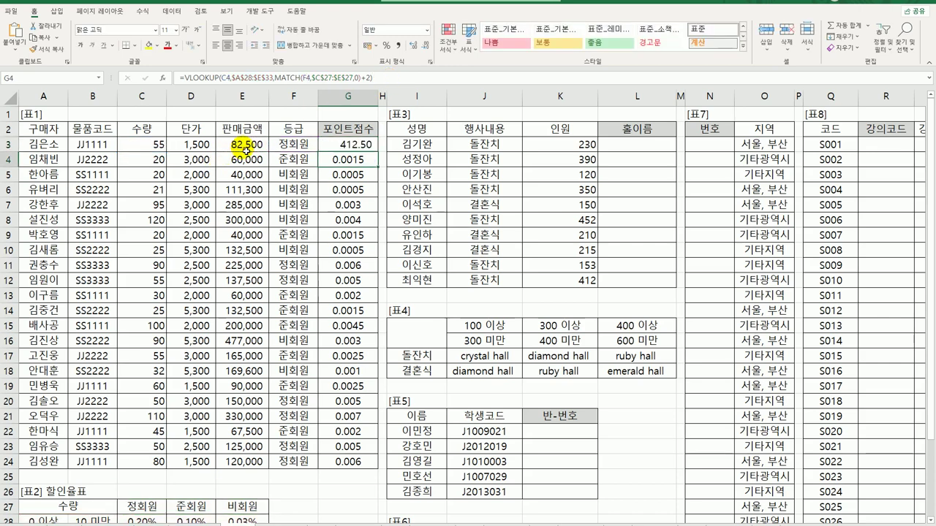
click(382, 150)
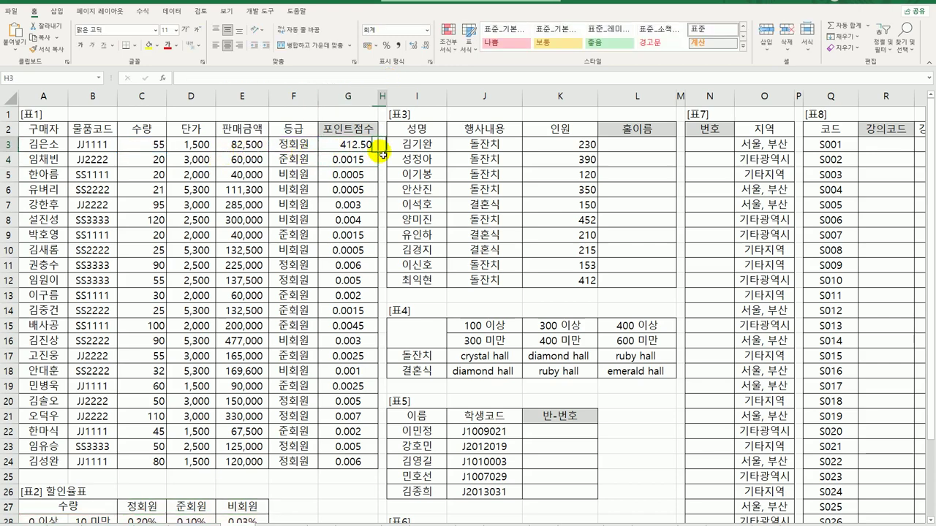
click(352, 146)
double_click(379, 153)
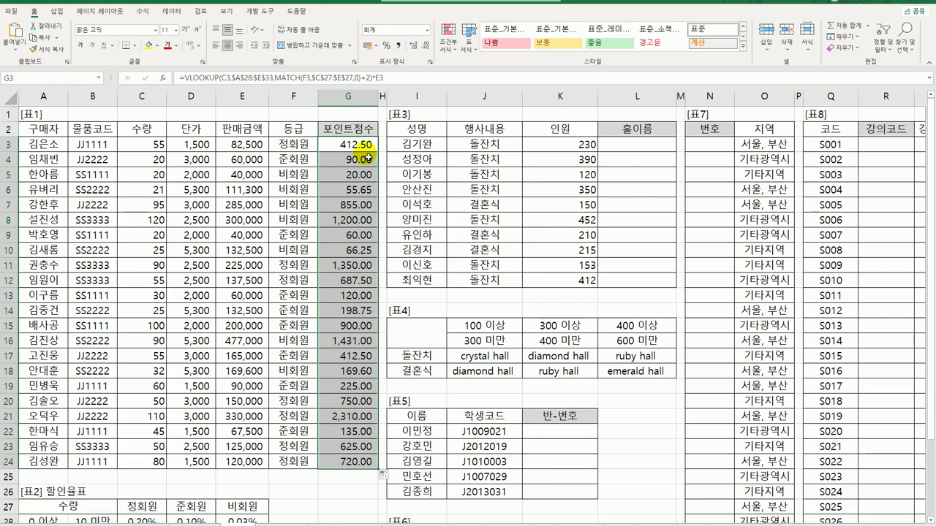
Wrap the G3 formula in a TEXT function with the format "#,##0점" and fill it down the 포인트점수 column.
double_click(342, 144)
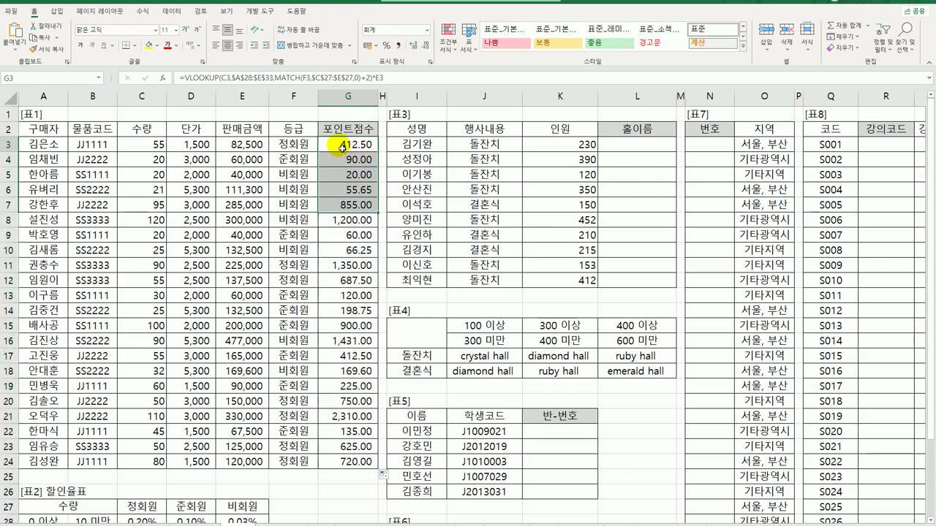
key(Home)
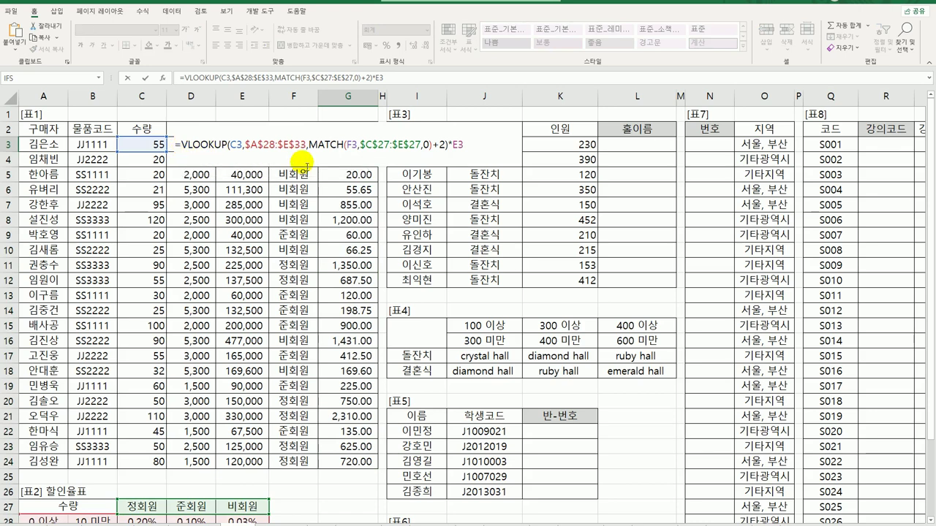
text(TEXT()
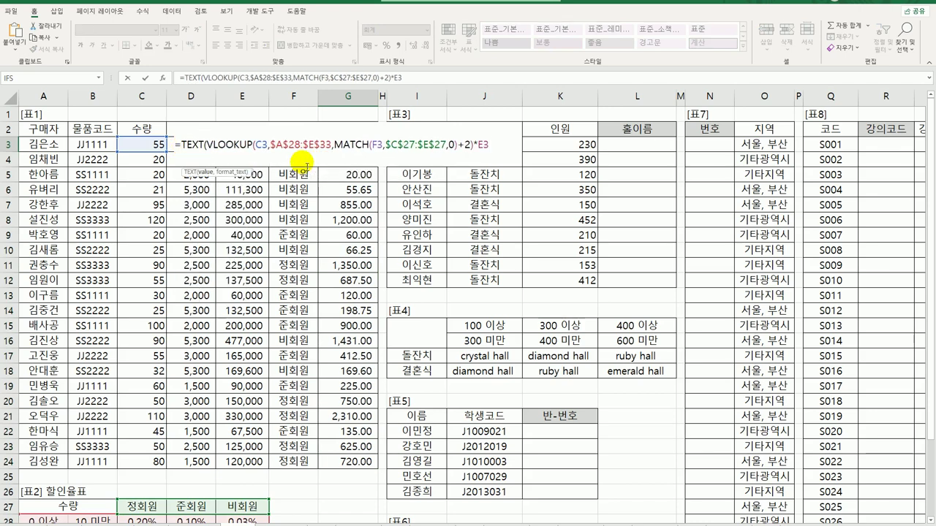
text(,#,##0)
click(494, 146)
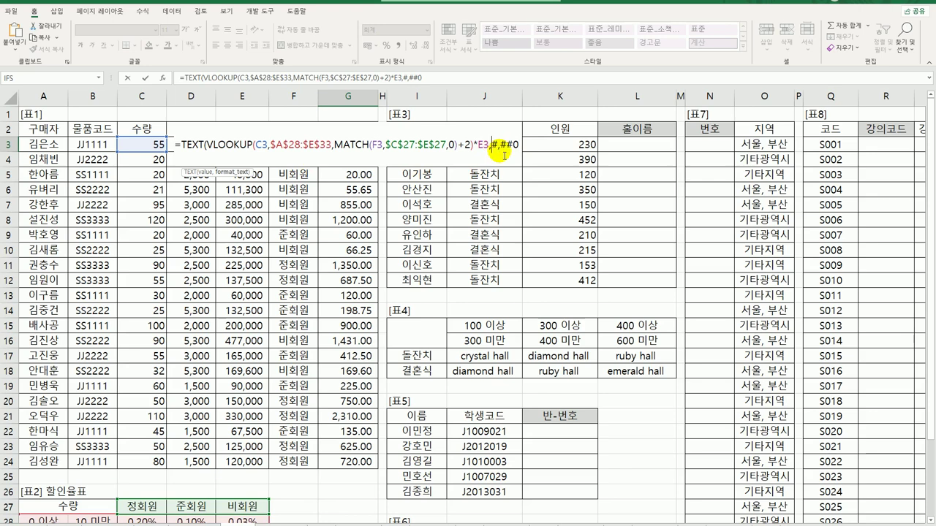
text(")
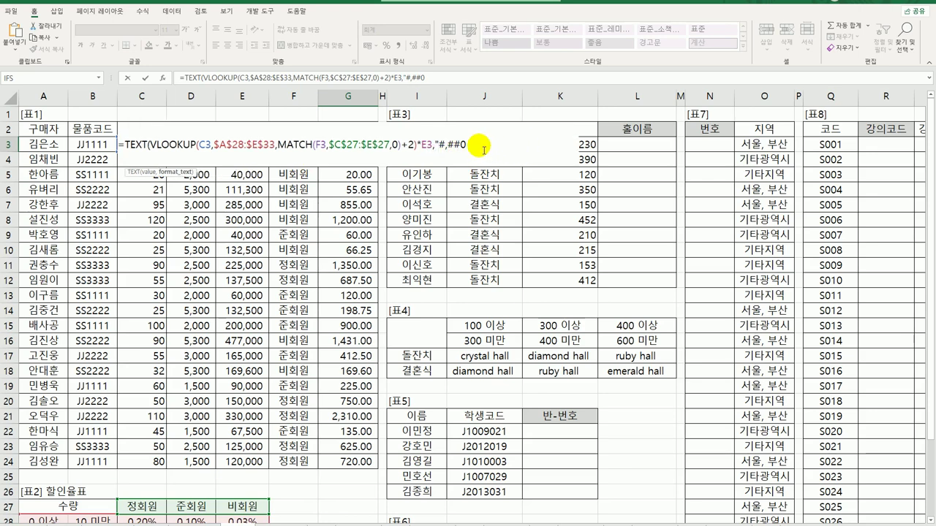
text(저)
text(ㅁ")
text())
key(Return)
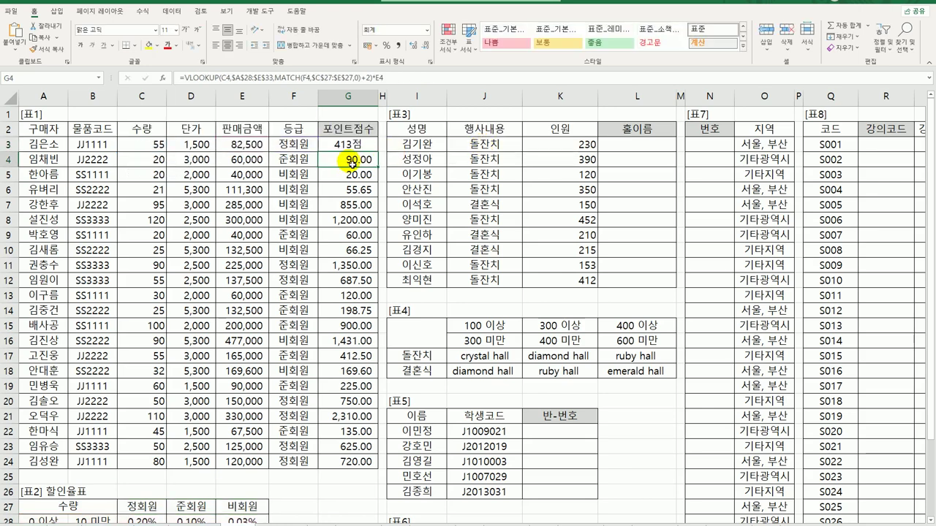
click(349, 144)
double_click(378, 152)
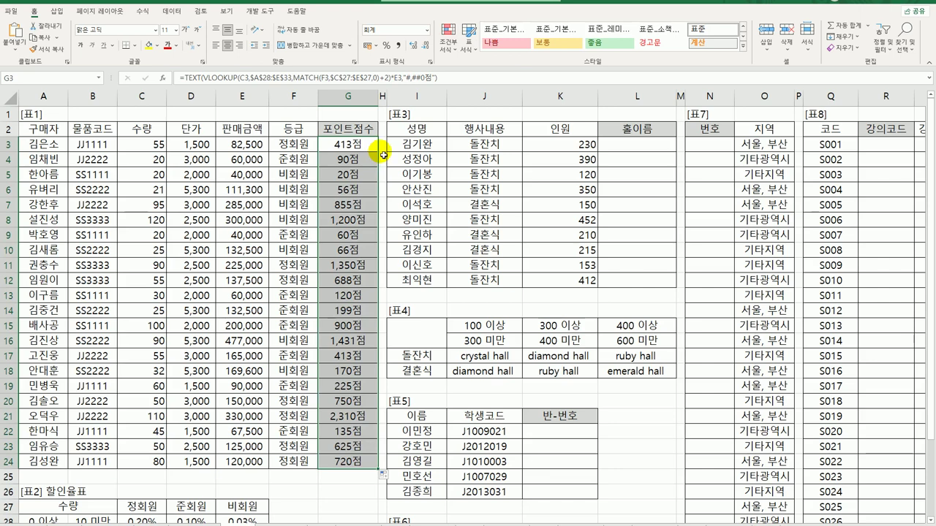
Examine the headcount headings in 표4 and the halls listed for 돌잔치 and 결혼식.
click(618, 151)
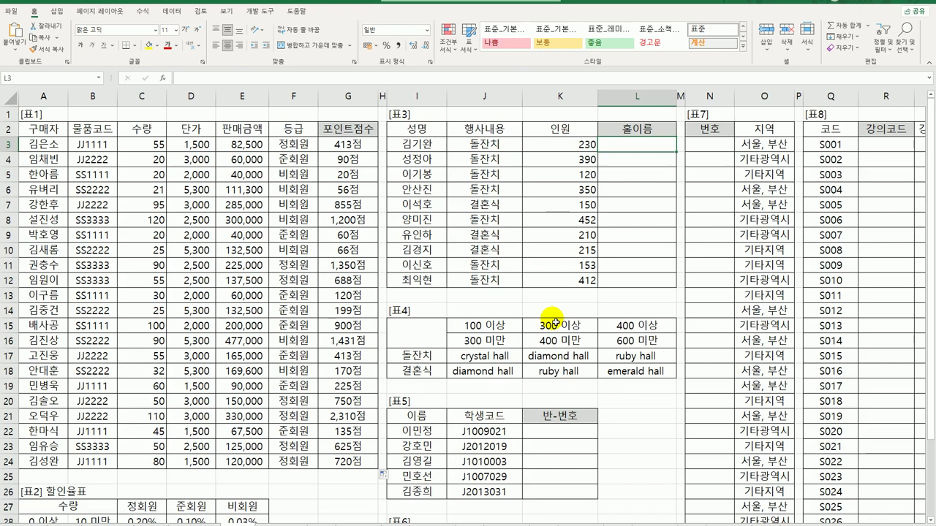
drag(489, 330, 640, 332)
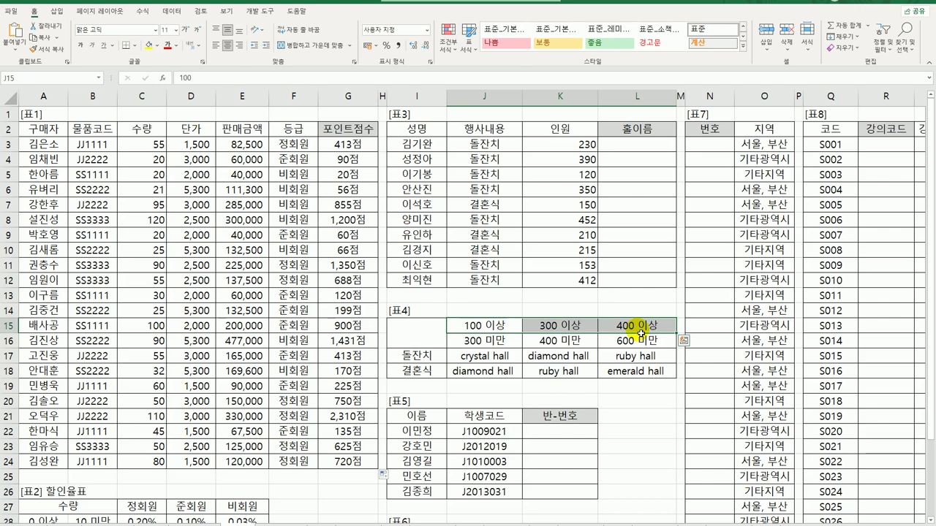
click(439, 357)
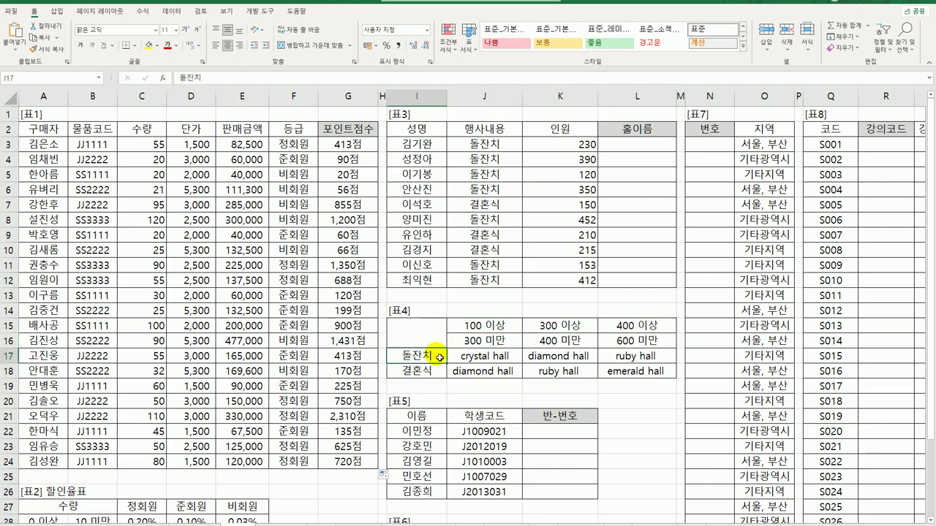
click(484, 364)
click(412, 374)
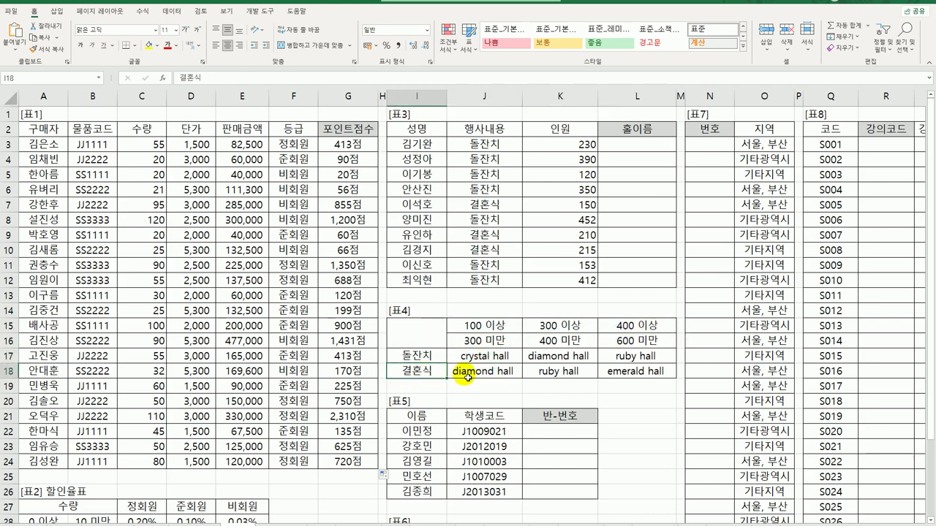
click(472, 373)
drag(534, 375, 620, 375)
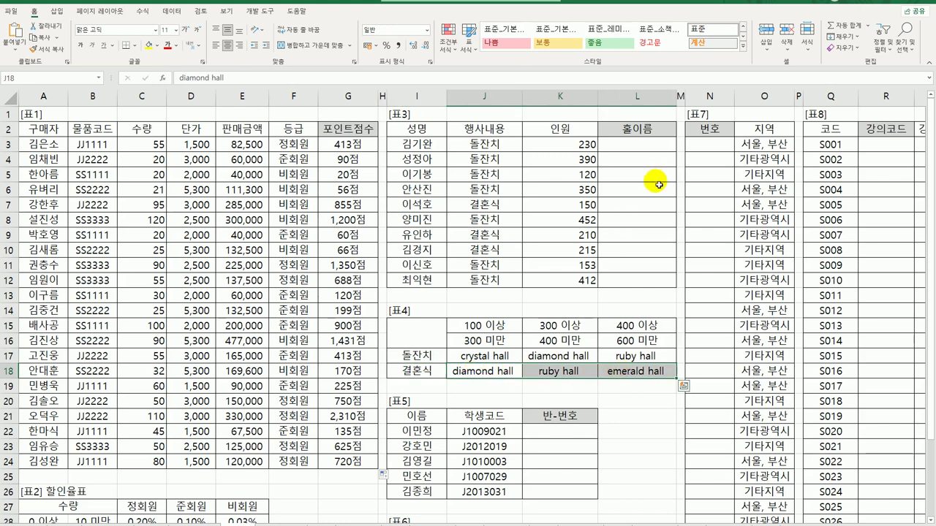
Start a MATCH formula in the 홀이름 cell L3 with the 행사내용 cell J3 as its lookup value.
click(635, 146)
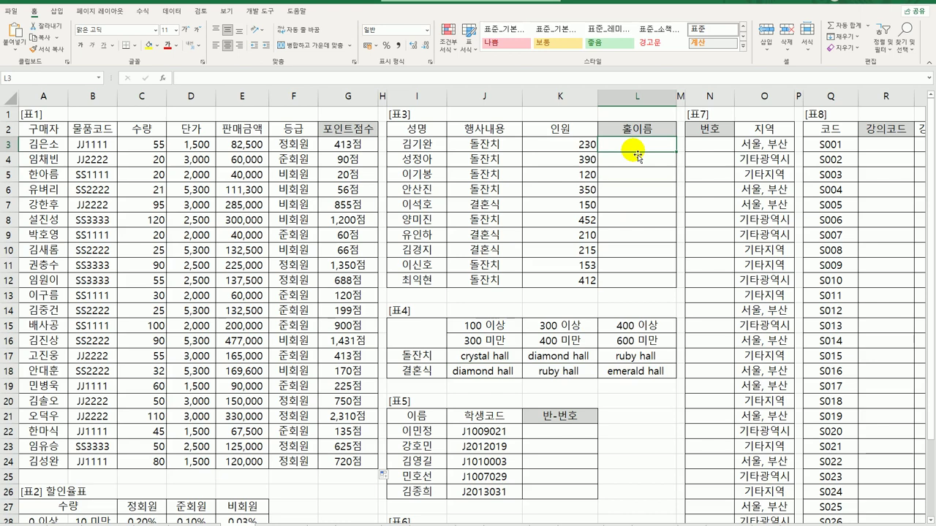
text(=)
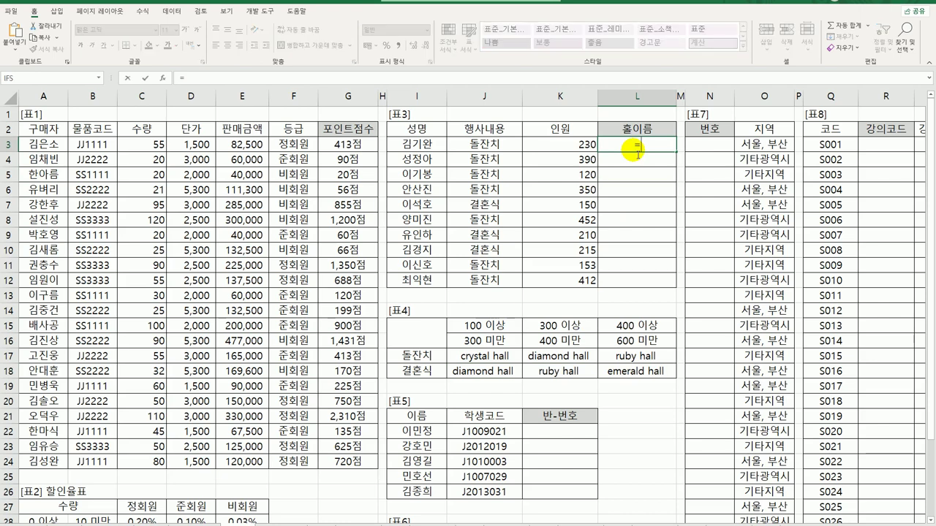
text(ma)
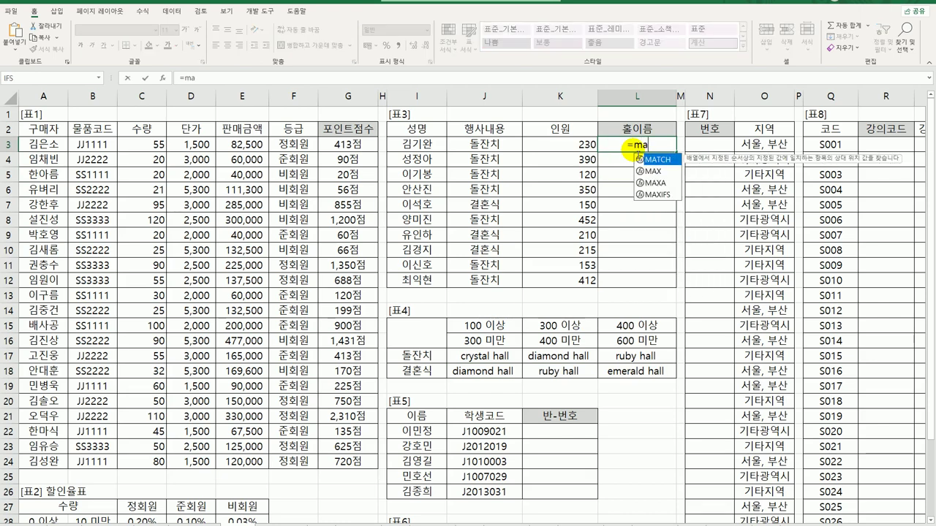
key(Tab)
click(504, 147)
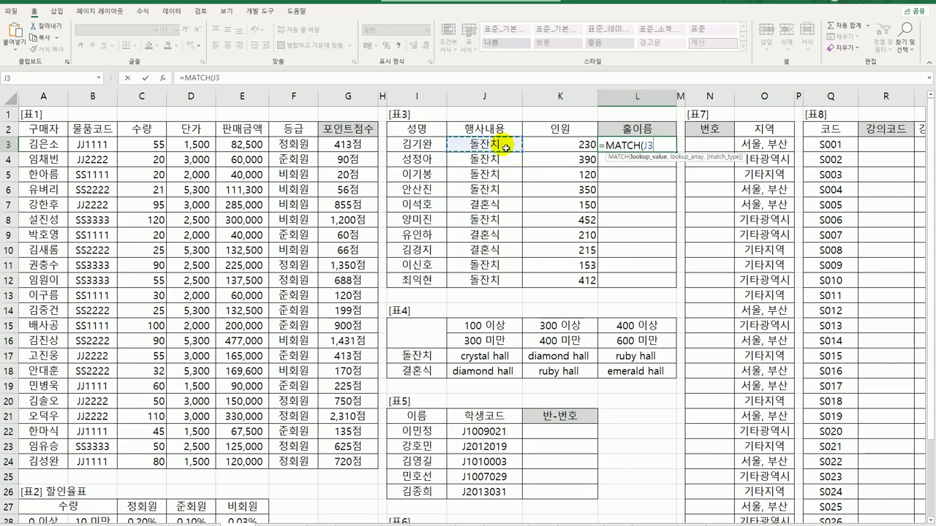
text(,)
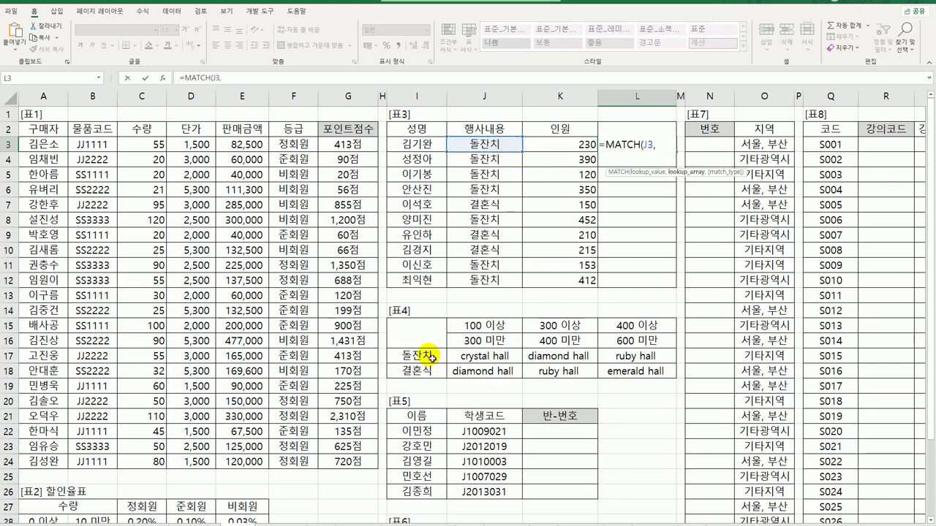
Complete the MATCH formula with the absolute 표4 range $I$17:$I$18 and match type 0, and fill it down to L12.
drag(430, 358, 432, 370)
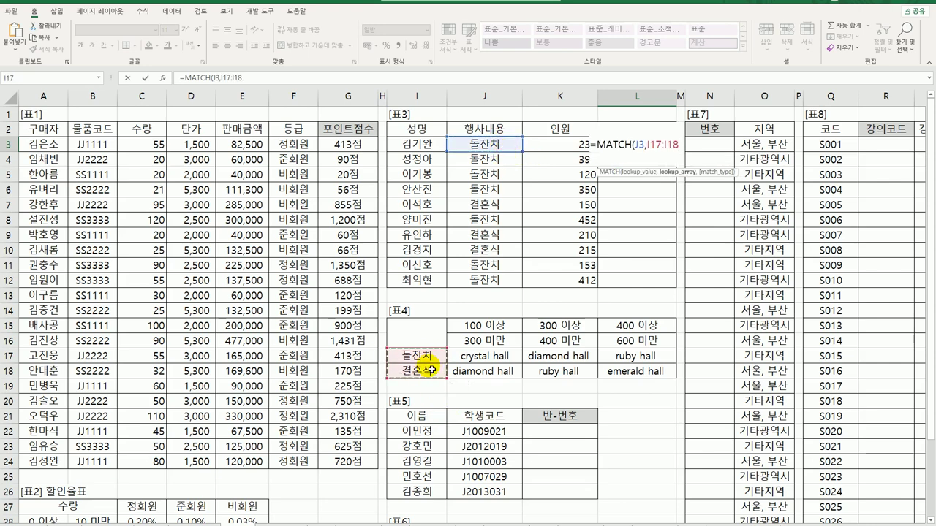
key(F4)
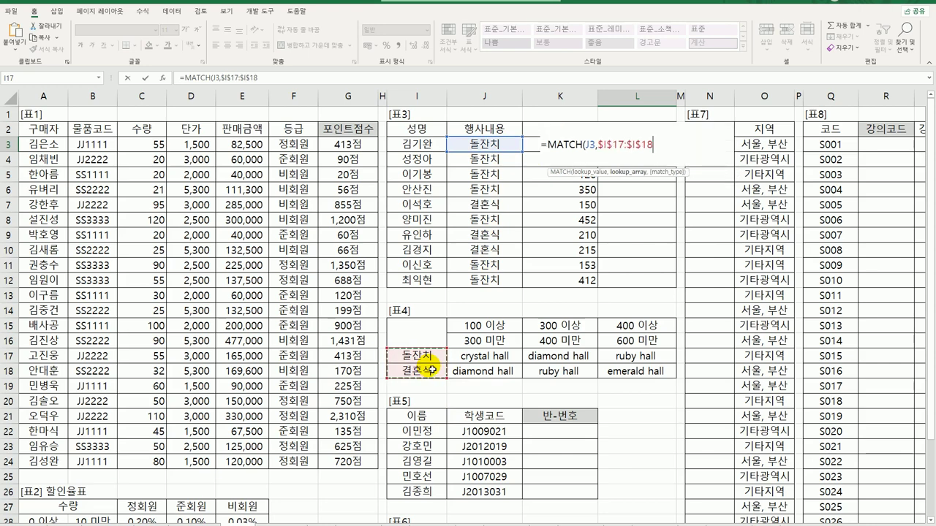
text(,0)
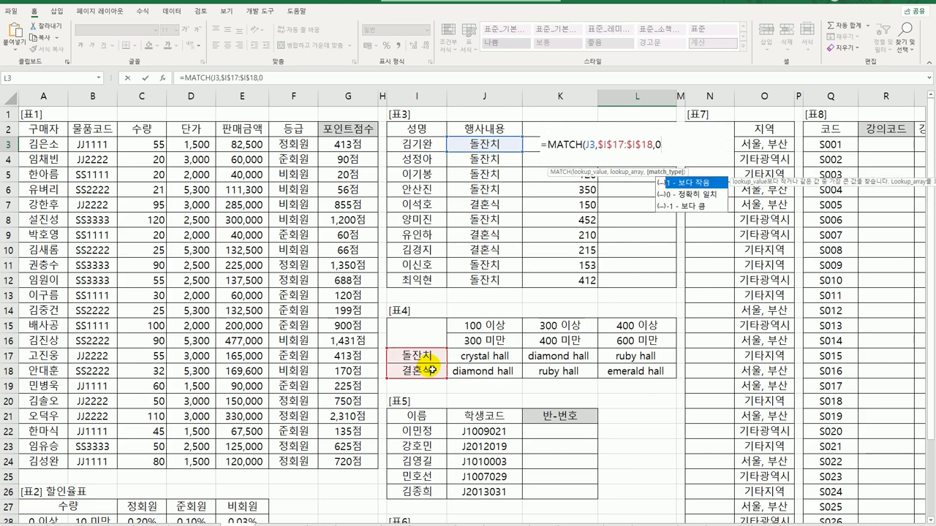
text())
key(Return)
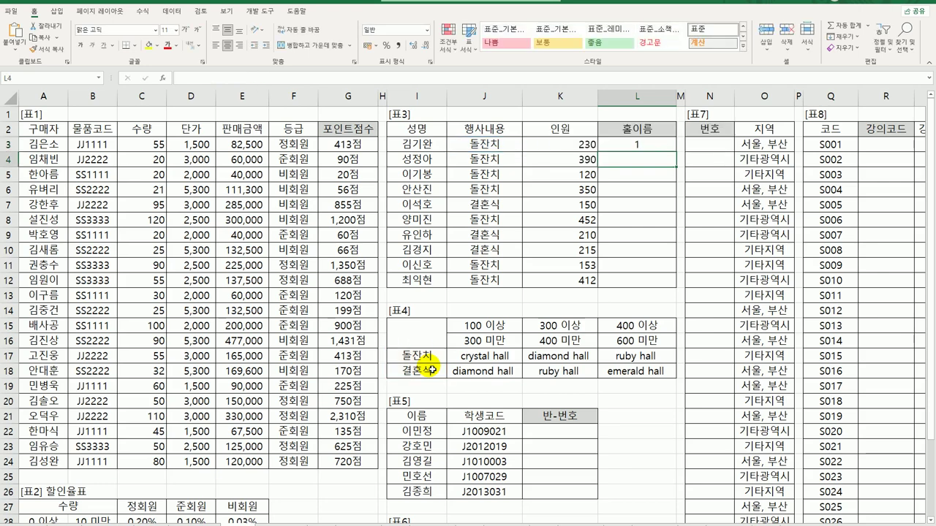
click(653, 145)
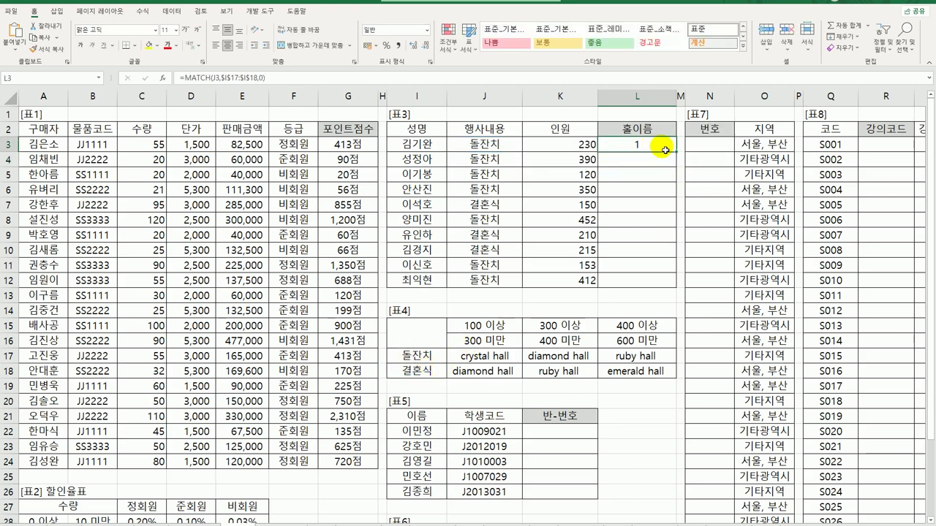
drag(678, 154, 660, 289)
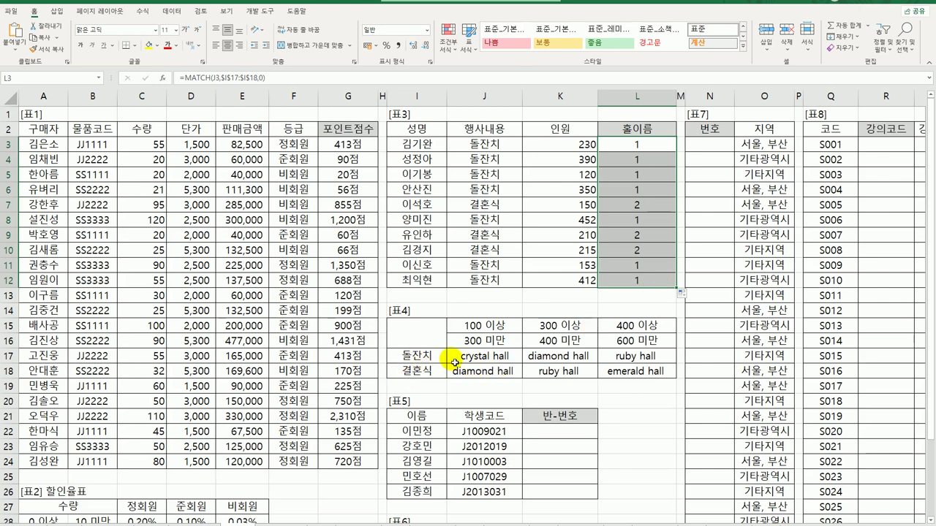
Add +2 to the MATCH formula in L3 and fill it down the 홀이름 column to L12.
double_click(646, 144)
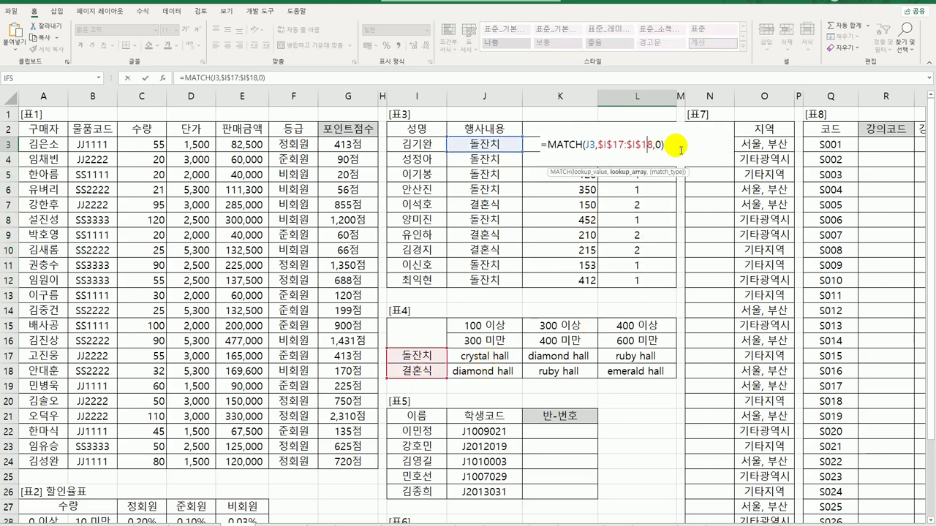
text(+2)
key(Return)
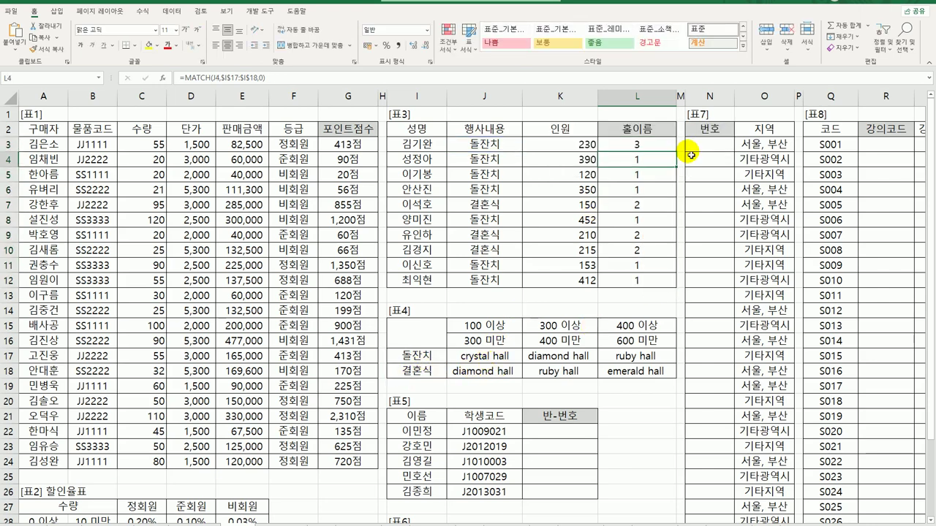
click(653, 143)
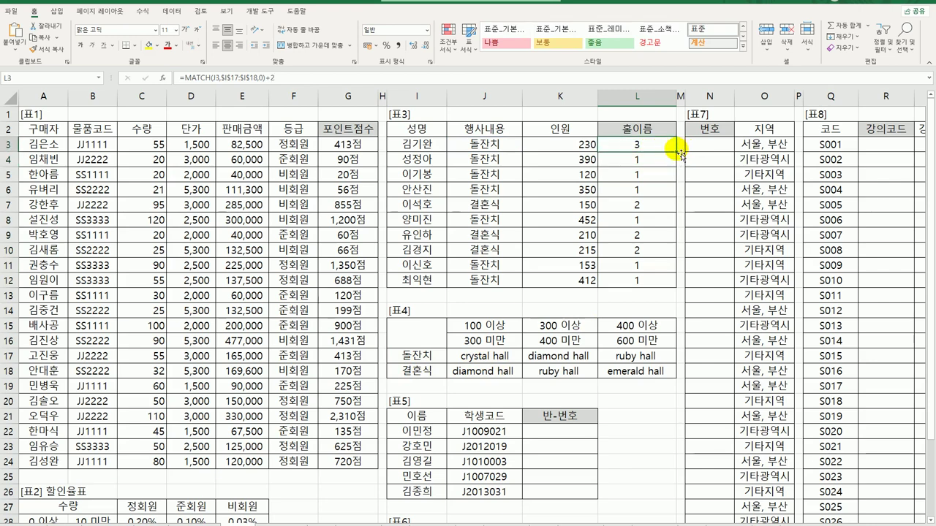
drag(680, 153, 660, 282)
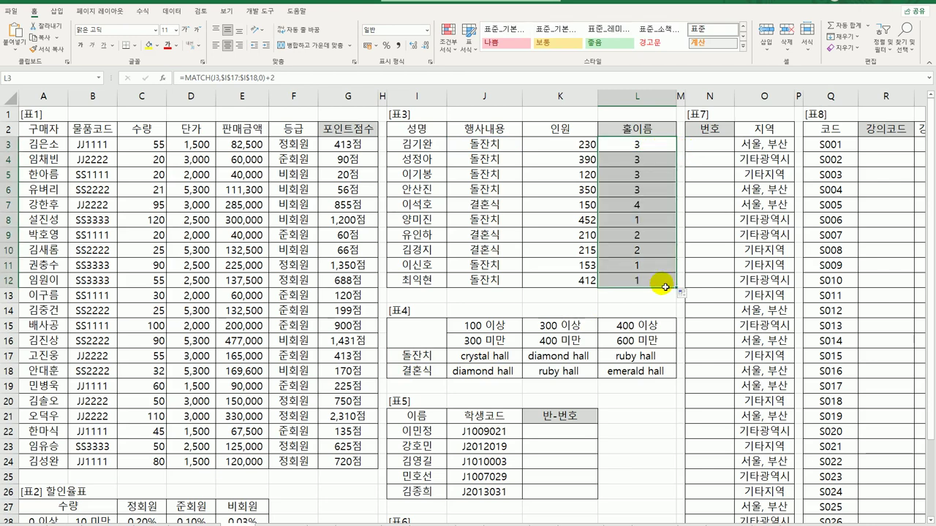
Nest the MATCH formula in L3 as the row index of an HLOOKUP with lookup value K3 and absolute 표4 range $J$15:$L$18.
click(636, 149)
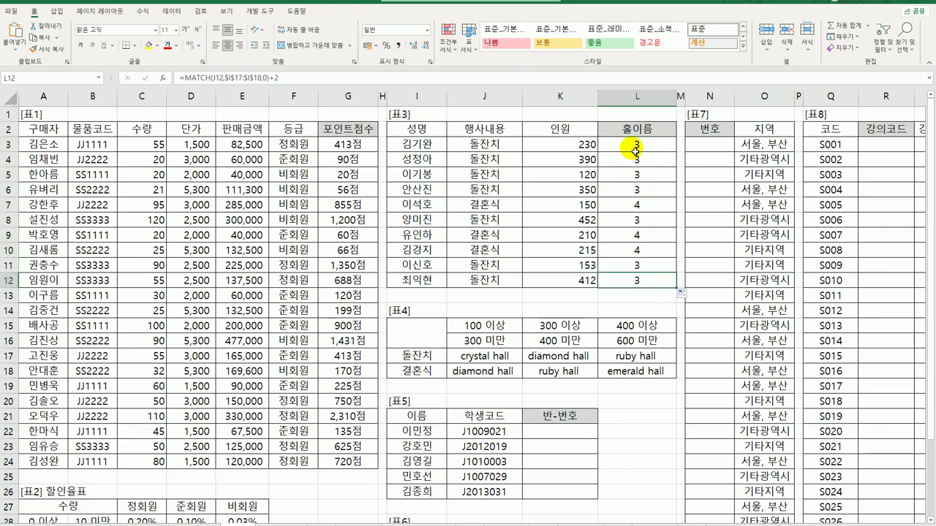
double_click(633, 145)
click(552, 146)
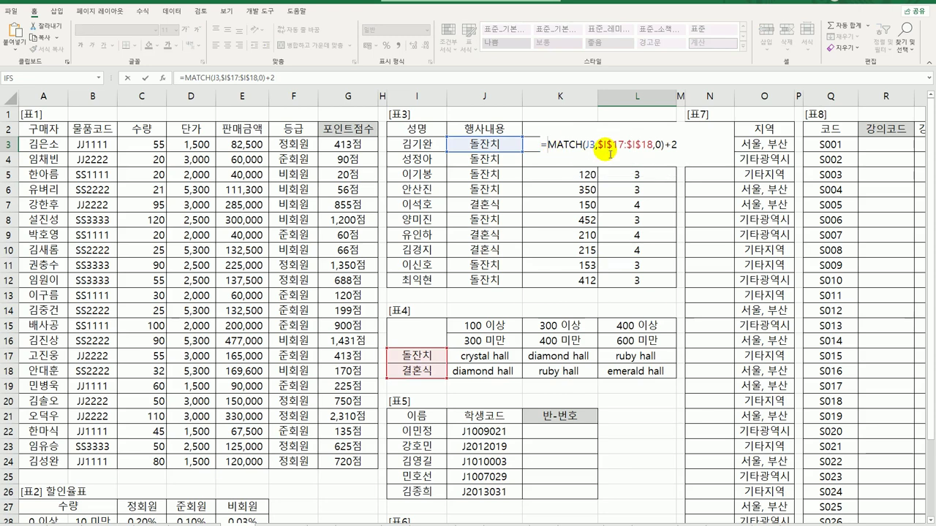
text(HLOOKUP()
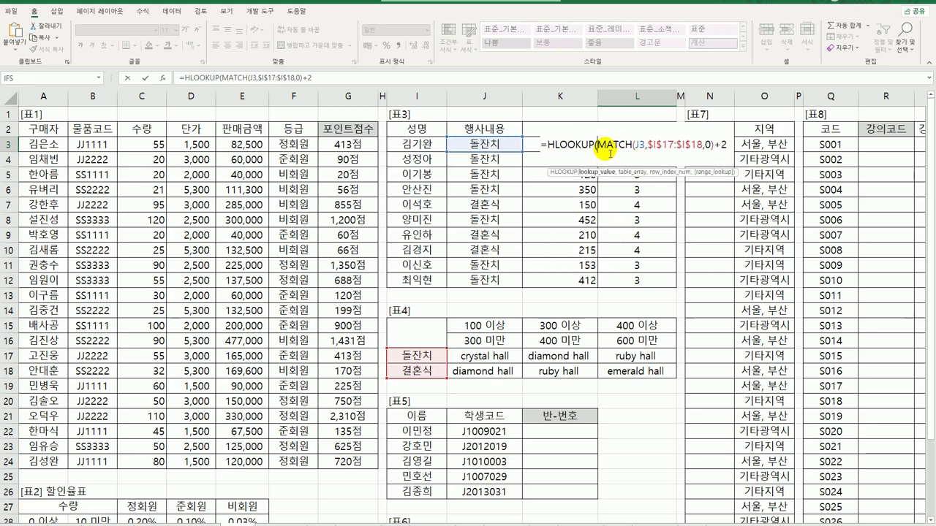
click(535, 148)
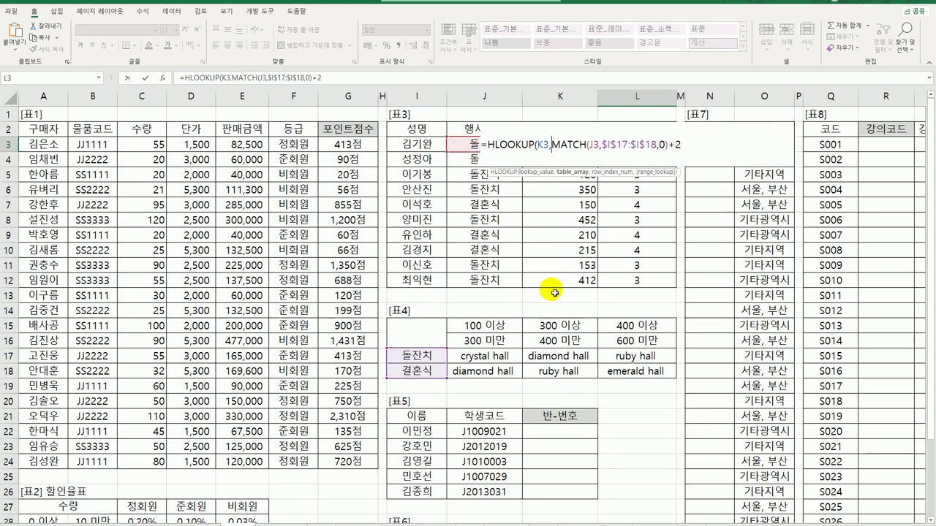
text(,)
drag(488, 327, 620, 377)
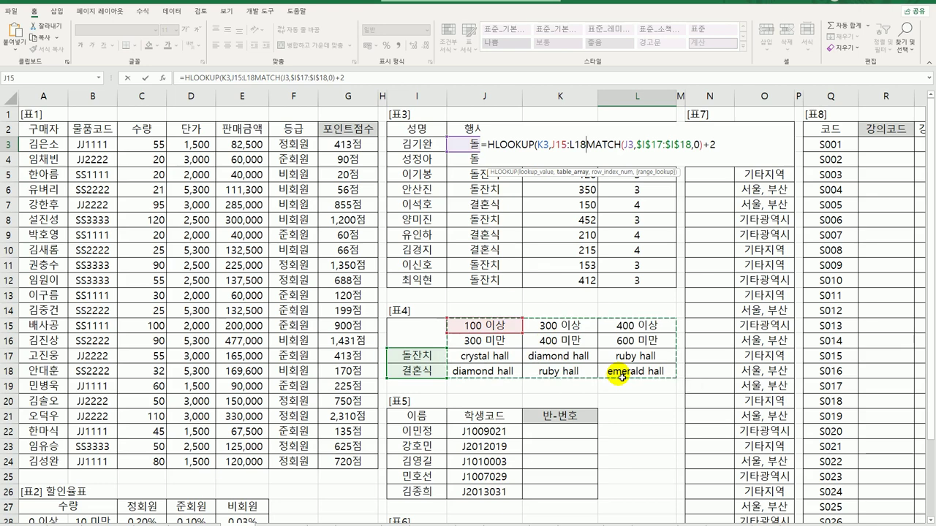
key(F4)
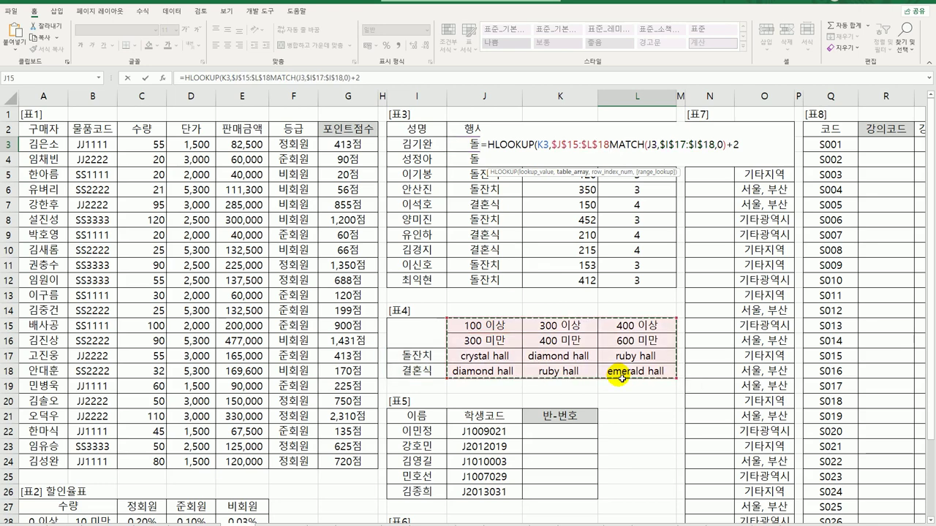
text(,)
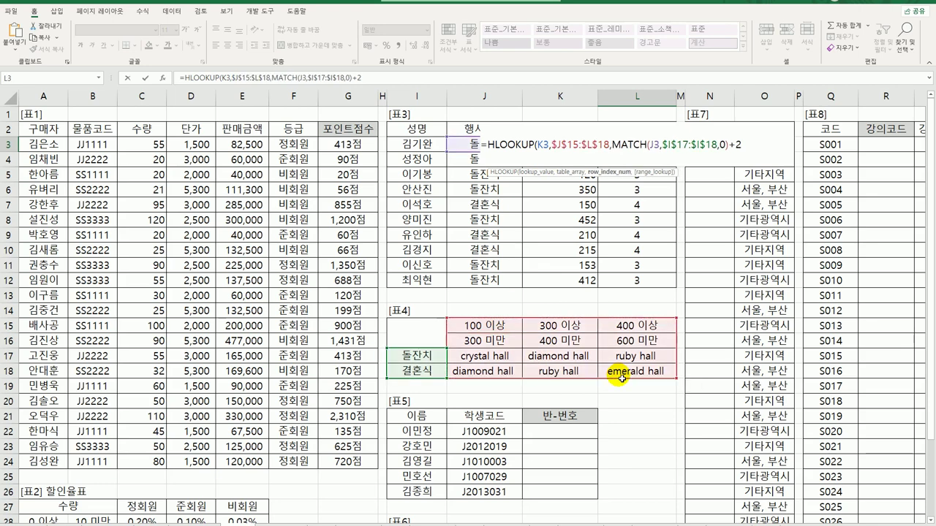
Close and enter the HLOOKUP formula in L3, and fill it down the 홀이름 column to L12.
click(737, 144)
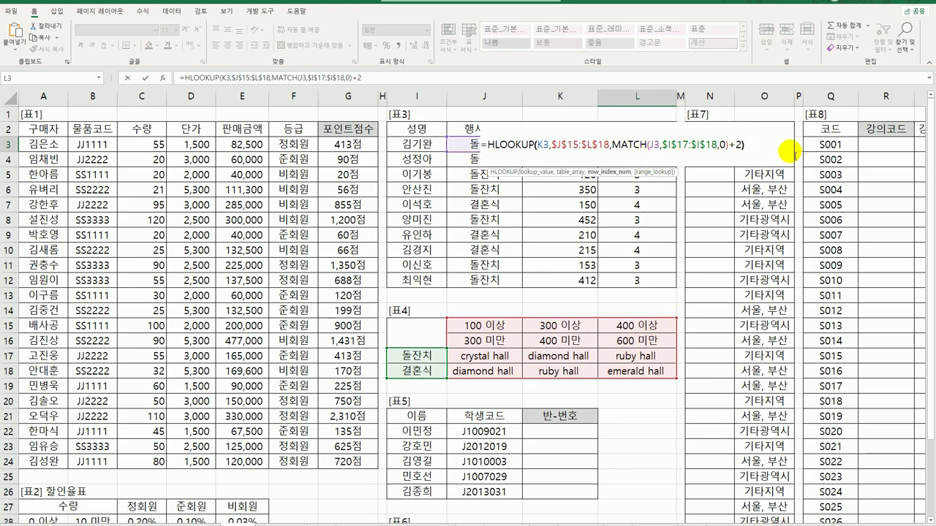
text())
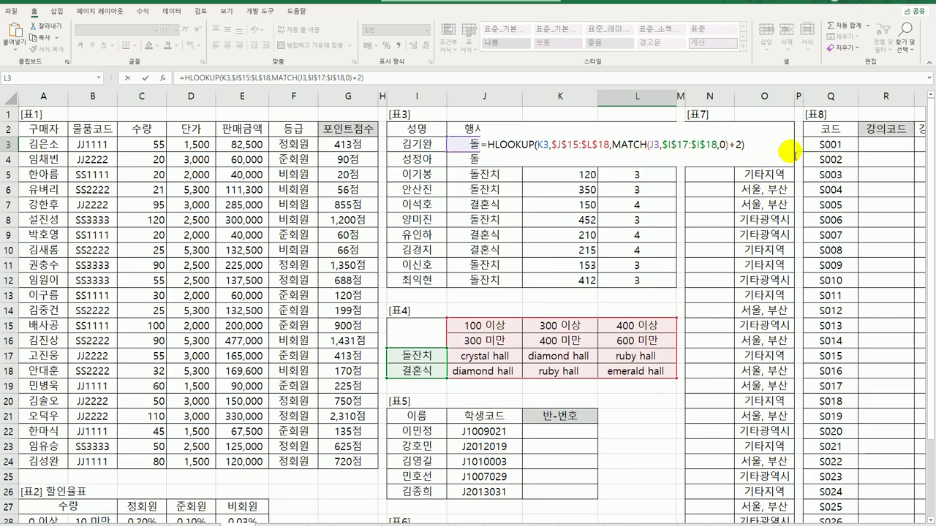
key(Return)
key(Up)
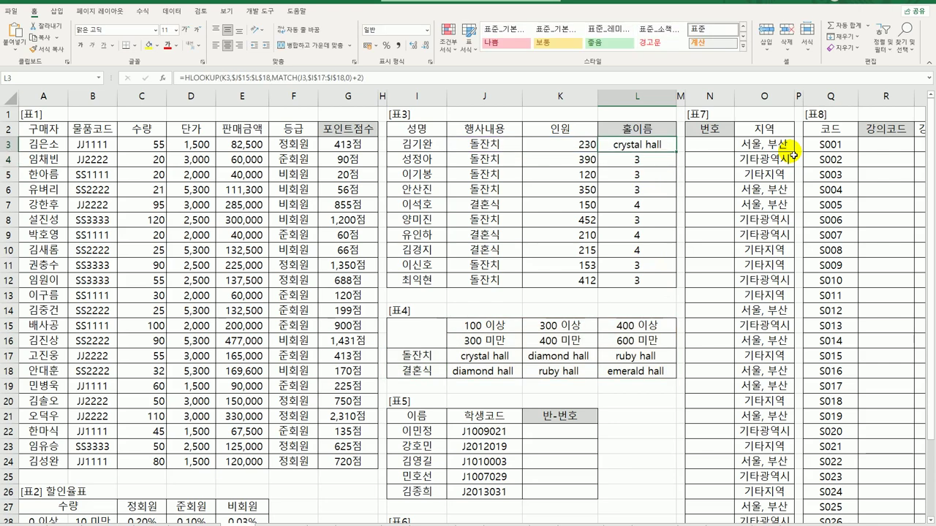
drag(674, 150, 668, 284)
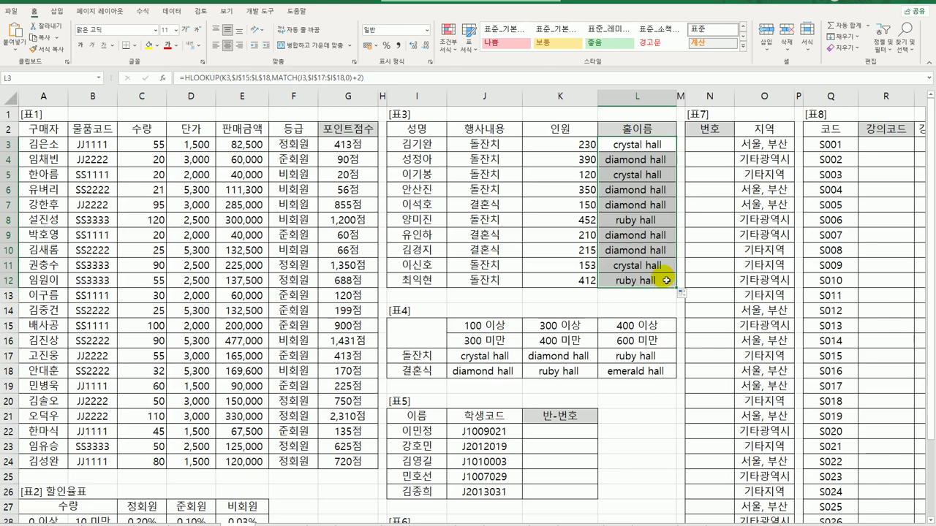
Wrap the HLOOKUP formula in L3 in PROPER and fill it down the 홀이름 column to L12.
double_click(615, 143)
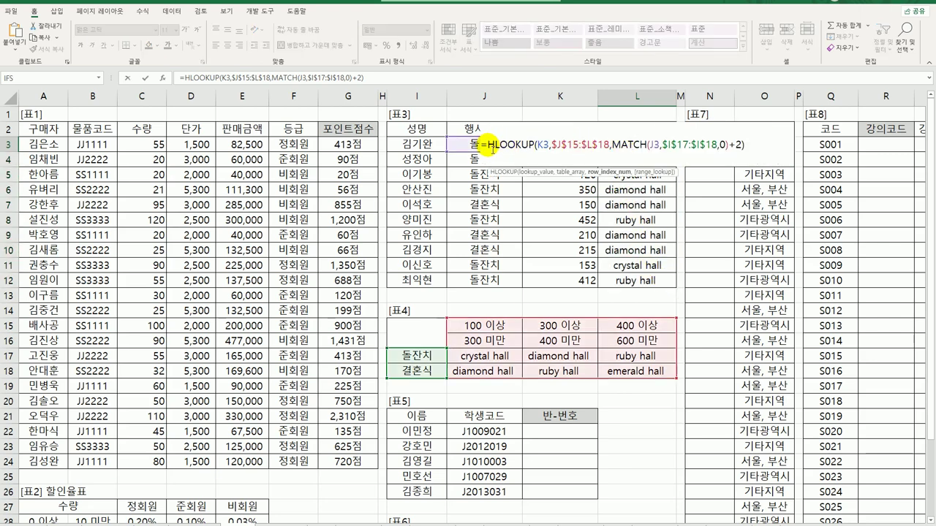
click(487, 146)
text(pro)
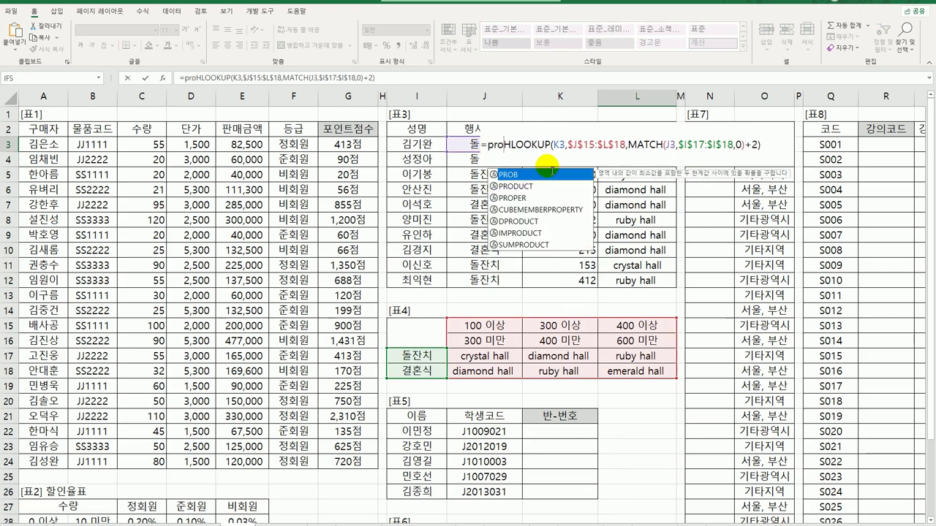
key(Down)
key(Down)
key(Tab)
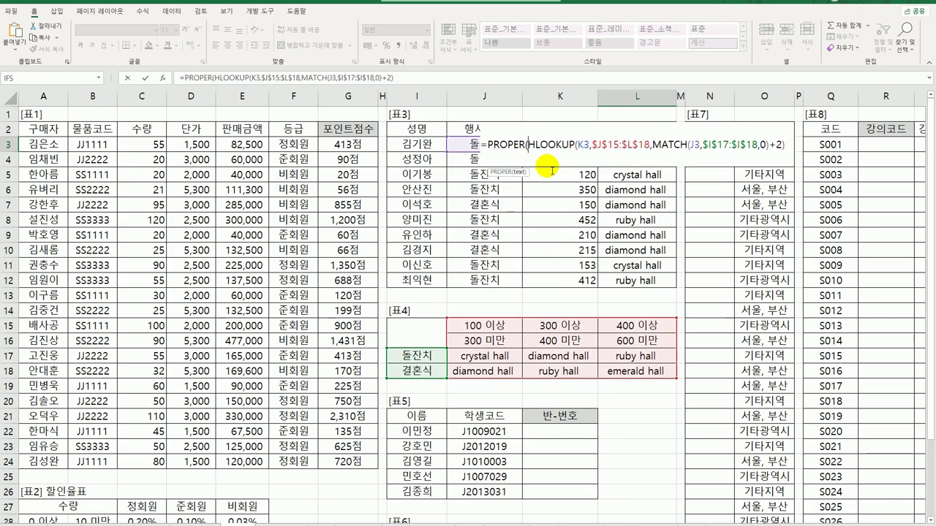
text())
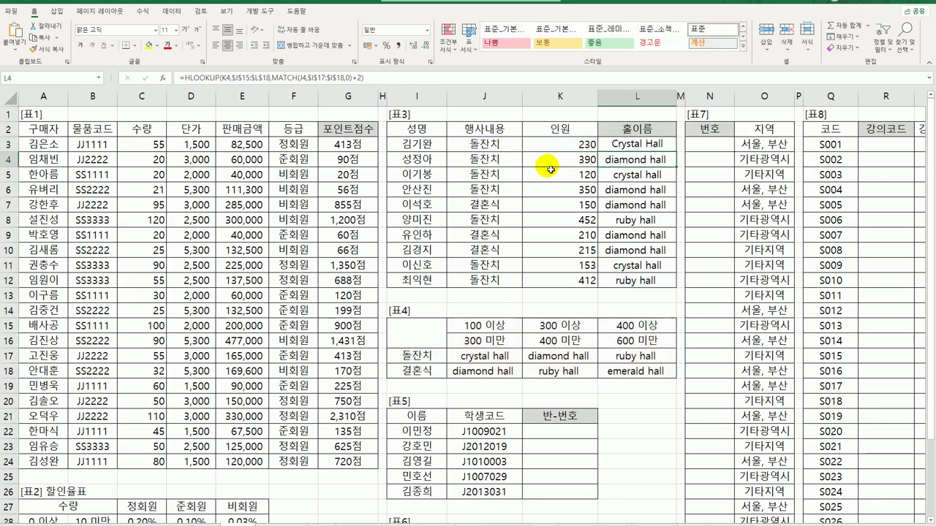
key(Return)
click(635, 142)
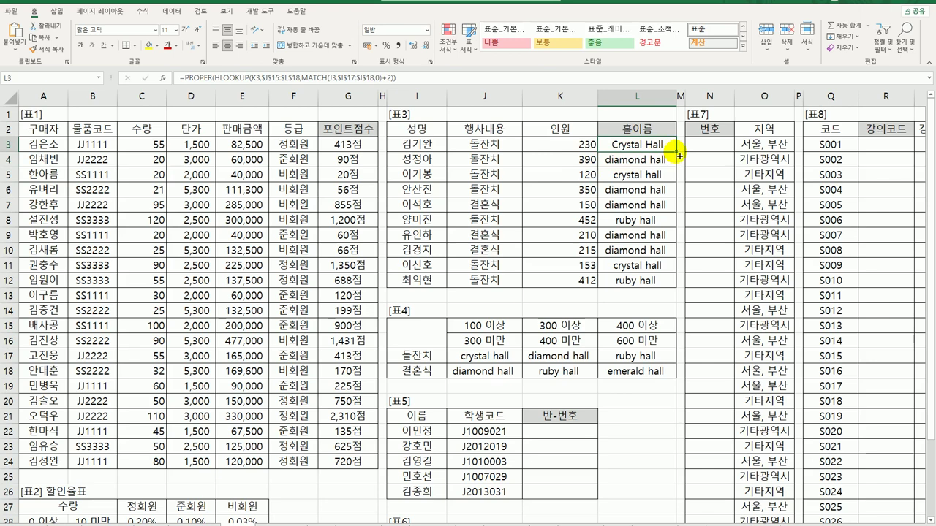
double_click(677, 152)
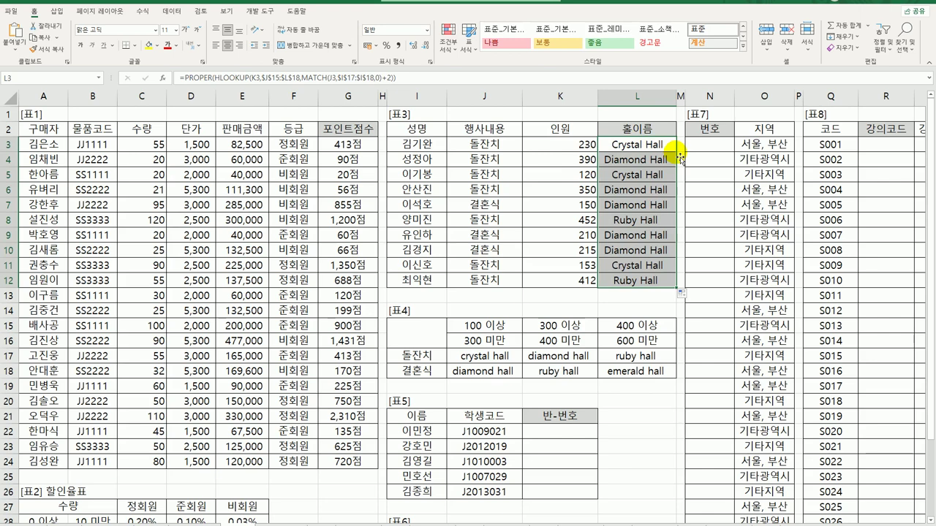
Enter =MID(J22,3,3) in the first 반-번호 cell of 표5, K22.
click(564, 437)
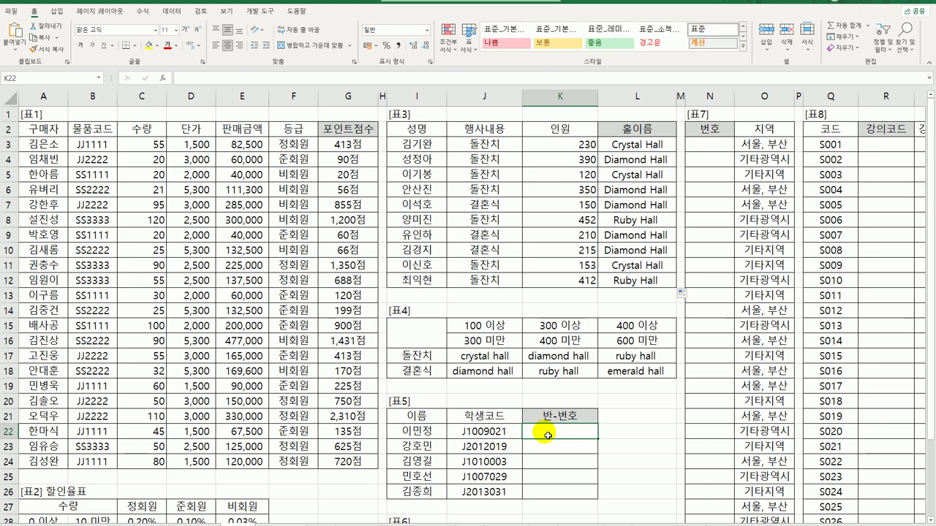
text(=MID()
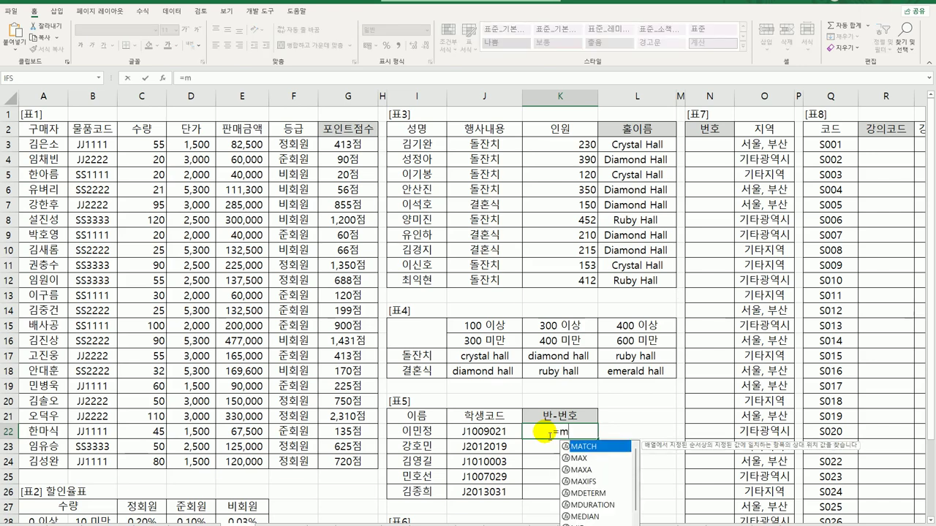
click(504, 436)
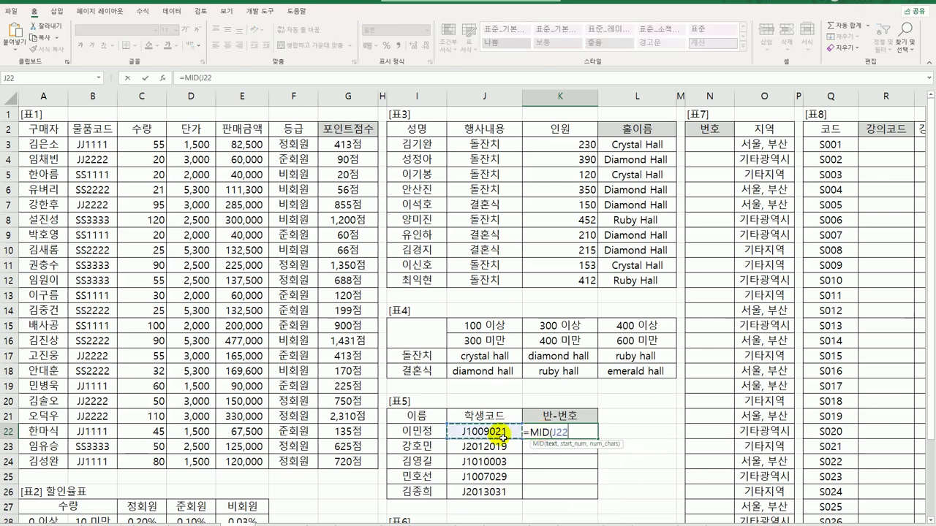
text(,)
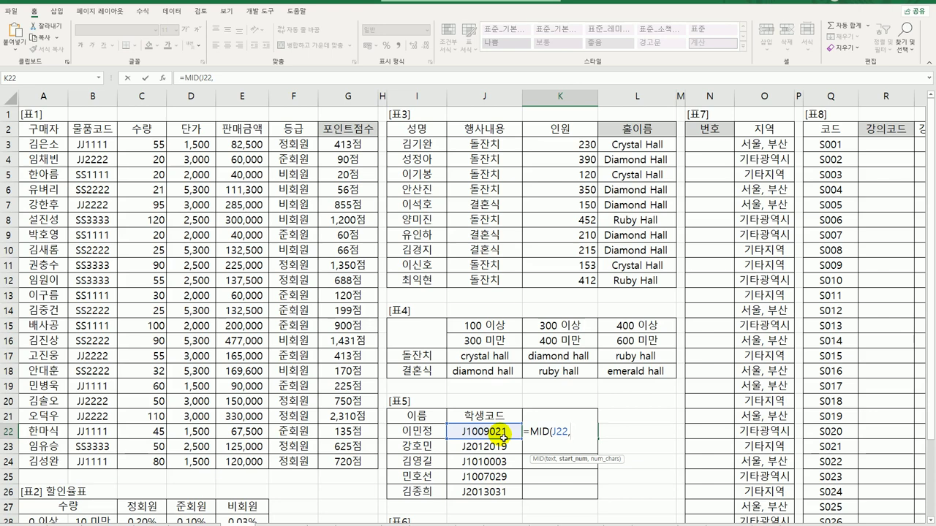
text(3,3)
key(ctrl+Return)
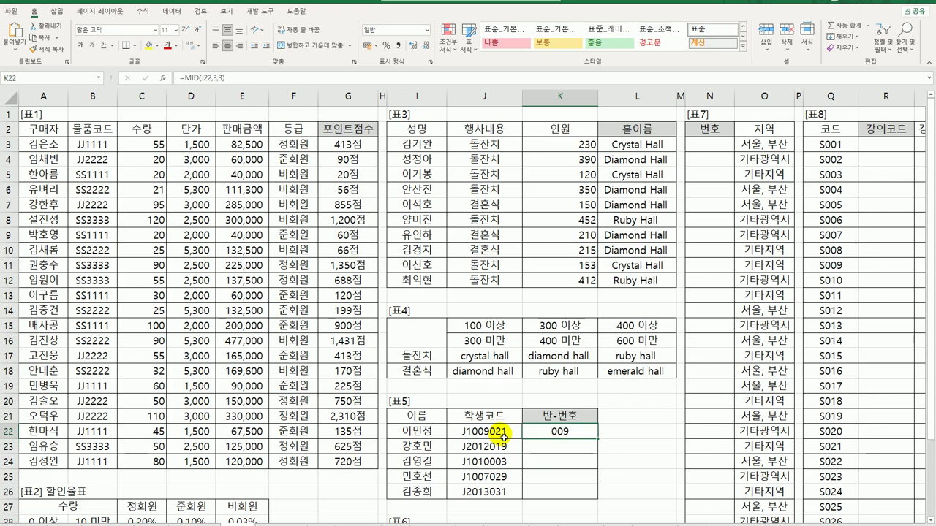
Wrap the MID formula in K22 in VALUE and fill it down the 반-번호 column to K26.
double_click(548, 433)
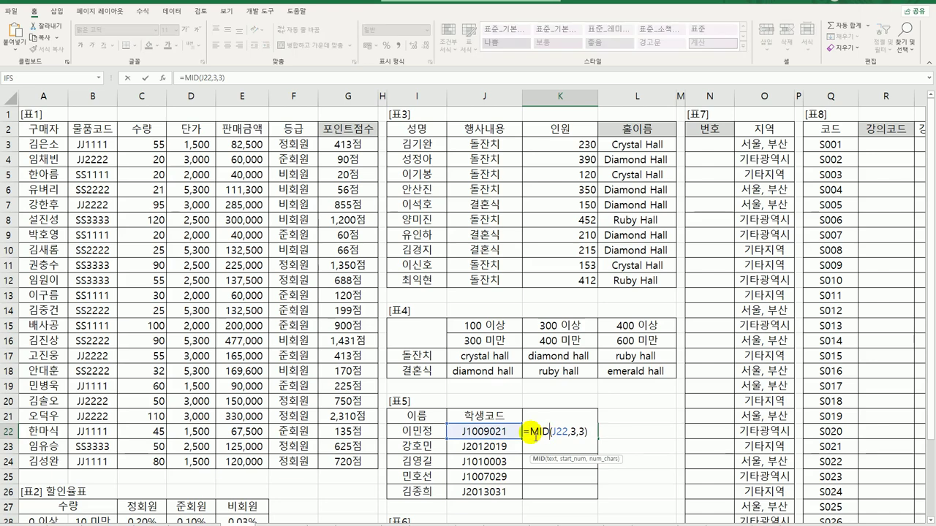
click(530, 432)
text(va)
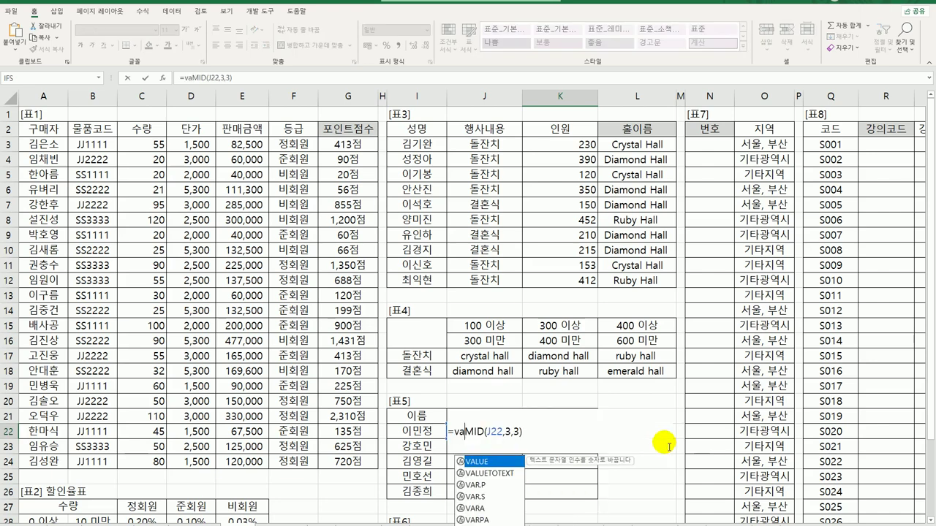
key(Tab)
key(End)
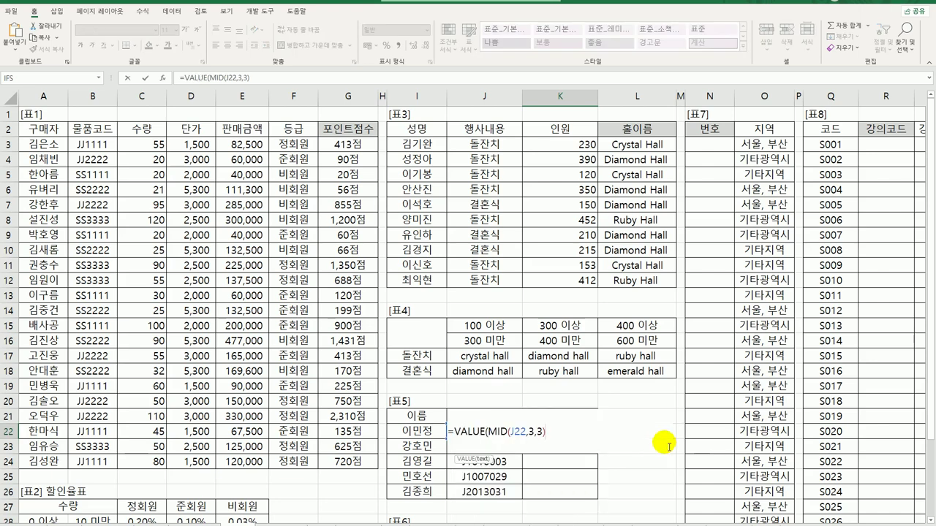
key(Return)
click(598, 436)
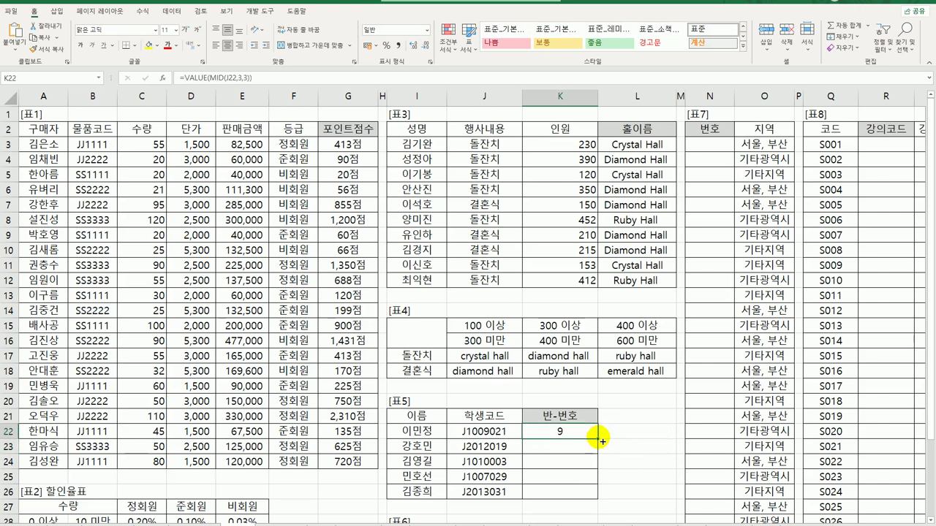
drag(598, 438, 592, 503)
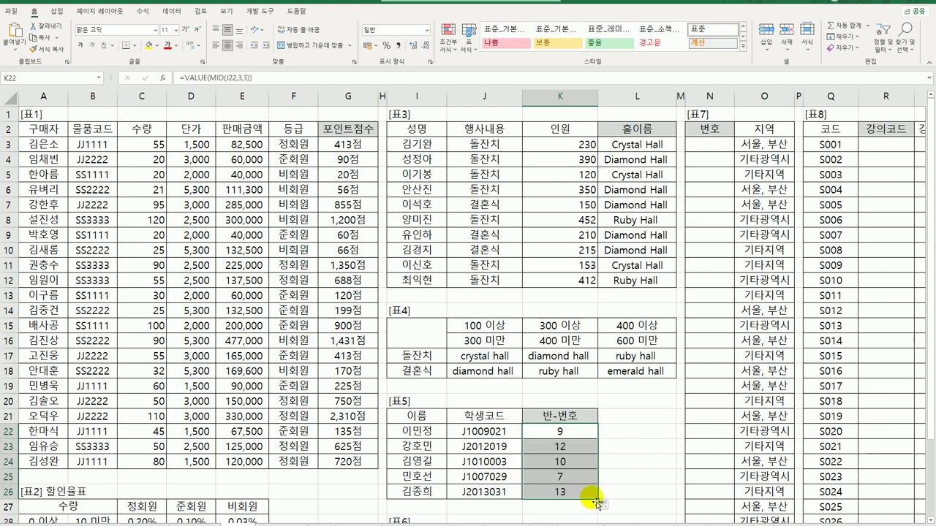
Put the VALUE formula in K22 inside CONCAT as the first argument and add "-" as the second argument.
double_click(559, 432)
click(454, 432)
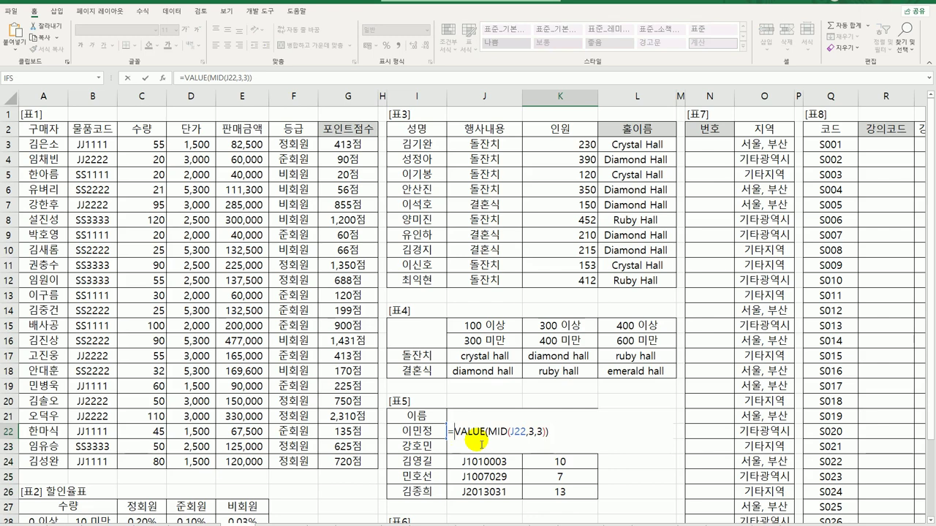
text(con)
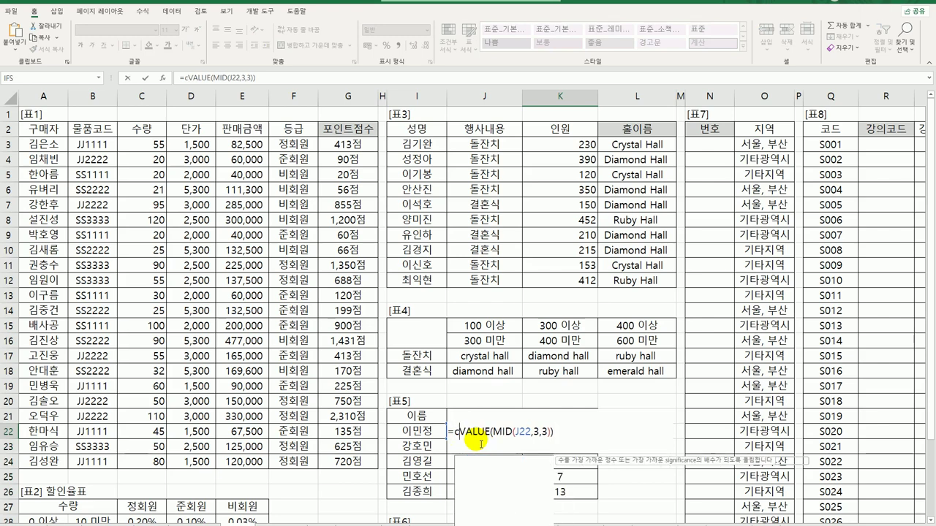
key(Tab)
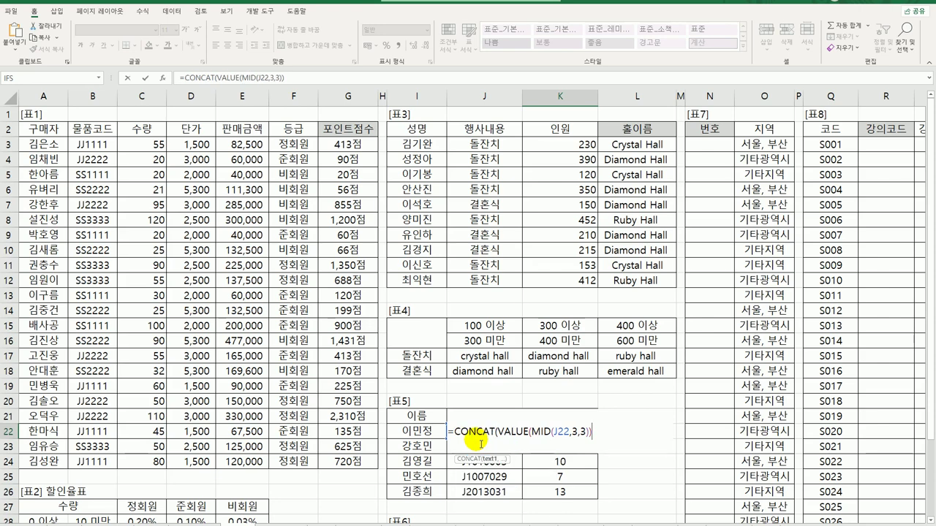
text(,"-",)
Copy VALUE(MID(J22,3,3)) as the third CONCAT argument in K22 and set the copy's start number to 6.
drag(497, 432, 595, 437)
key(ctrl+c)
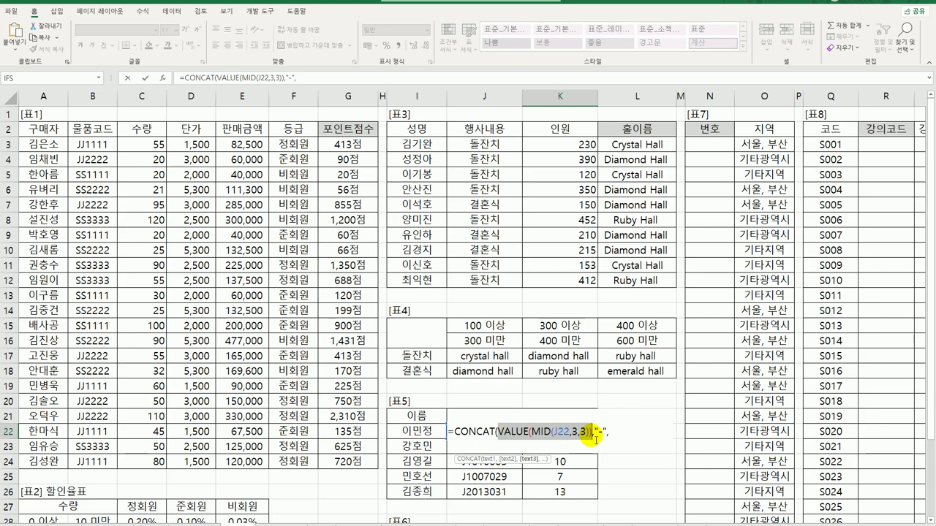
click(620, 438)
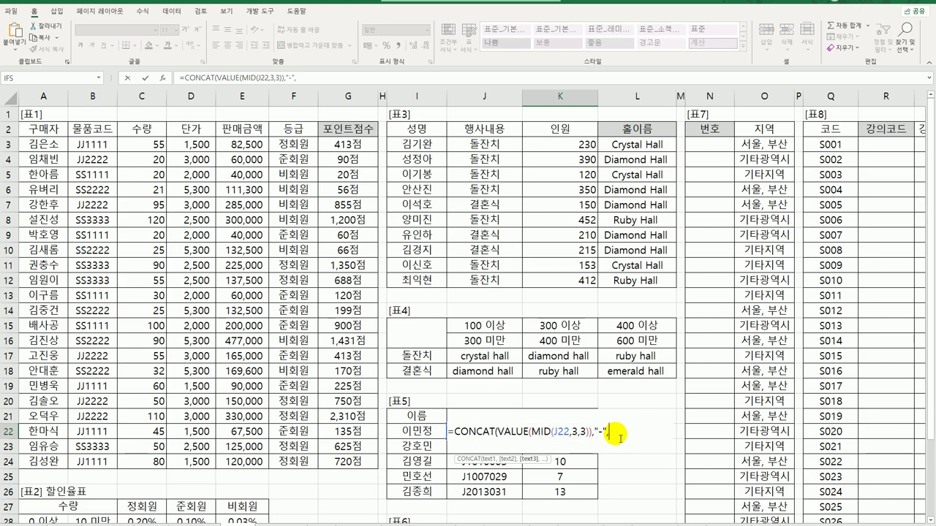
key(ctrl+v)
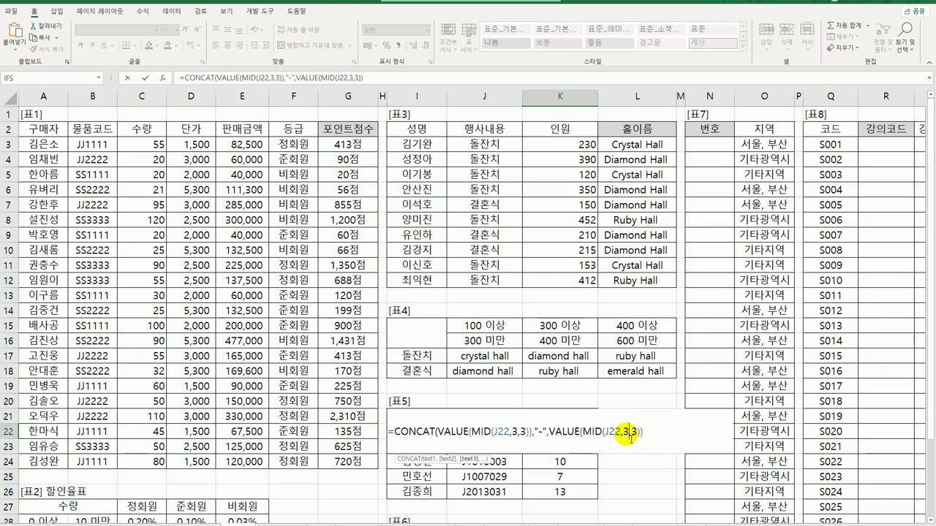
double_click(631, 437)
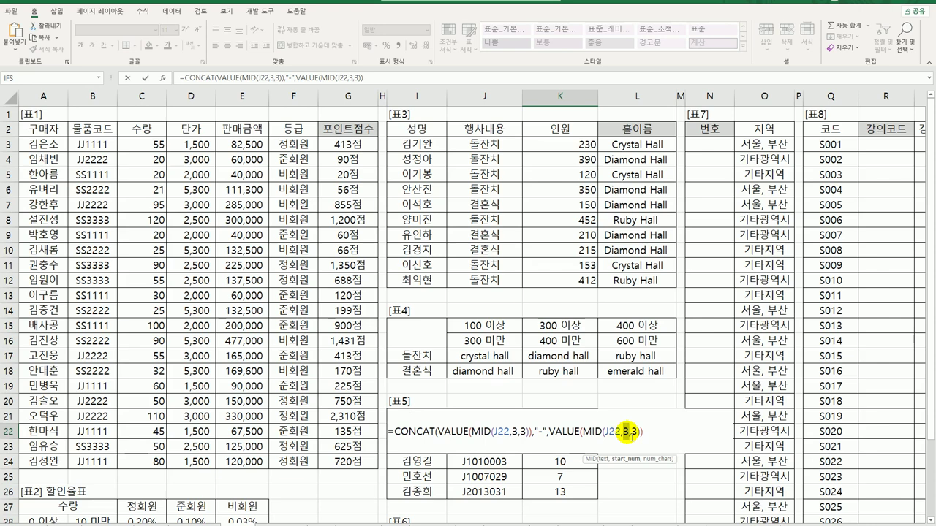
text(6)
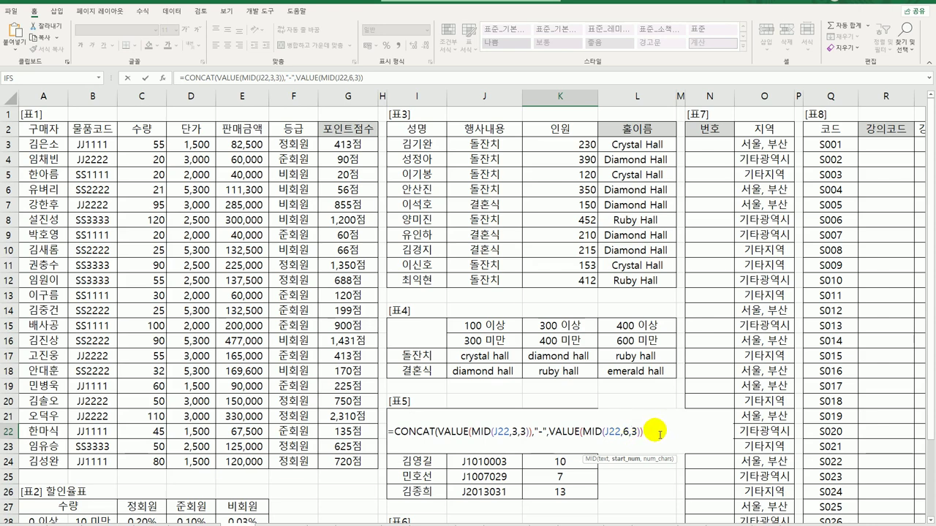
Complete =CONCAT(VALUE(MID(J22,3,3)),"-",VALUE(MID(J22,6,3))) in K22 and fill it down the 반-번호 column to K26.
click(659, 435)
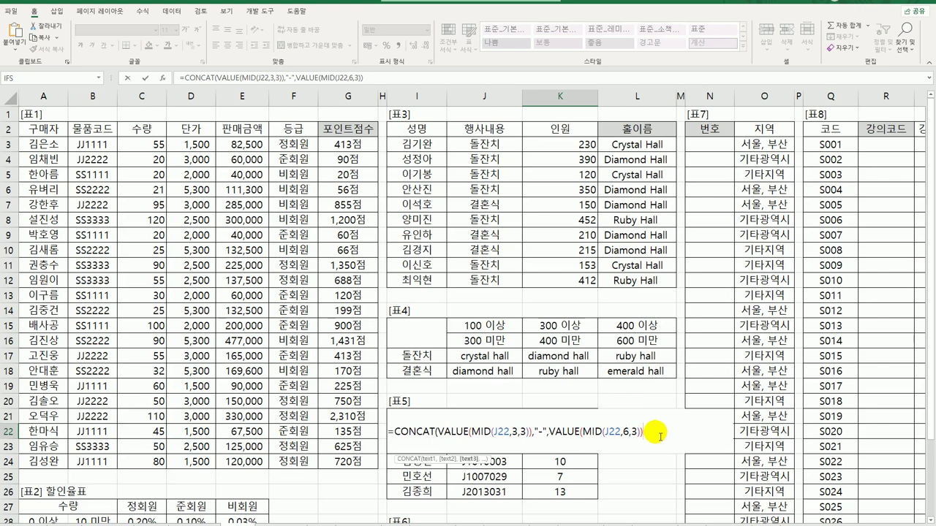
text())
key(ctrl+Return)
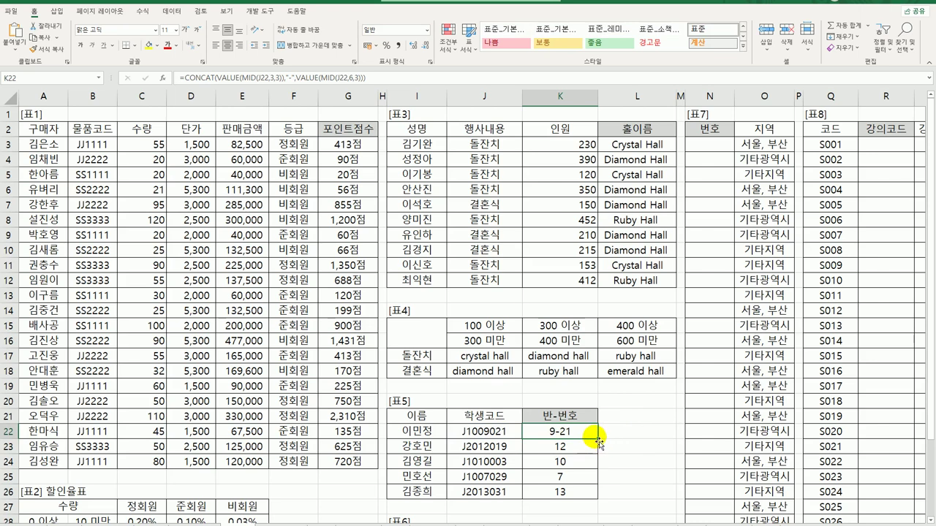
drag(600, 441, 604, 500)
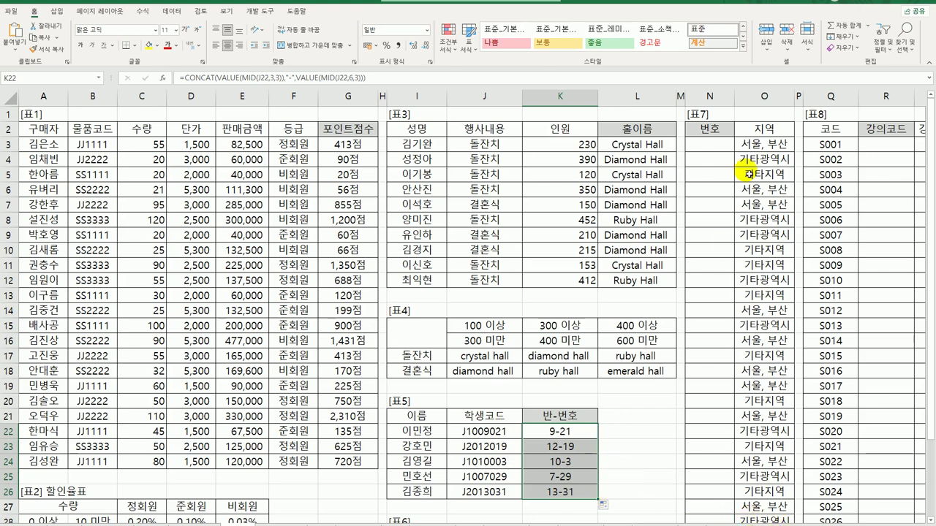
Compare the empty 번호 column and 지역 values of 표7 with the region codes in 표6.
click(722, 149)
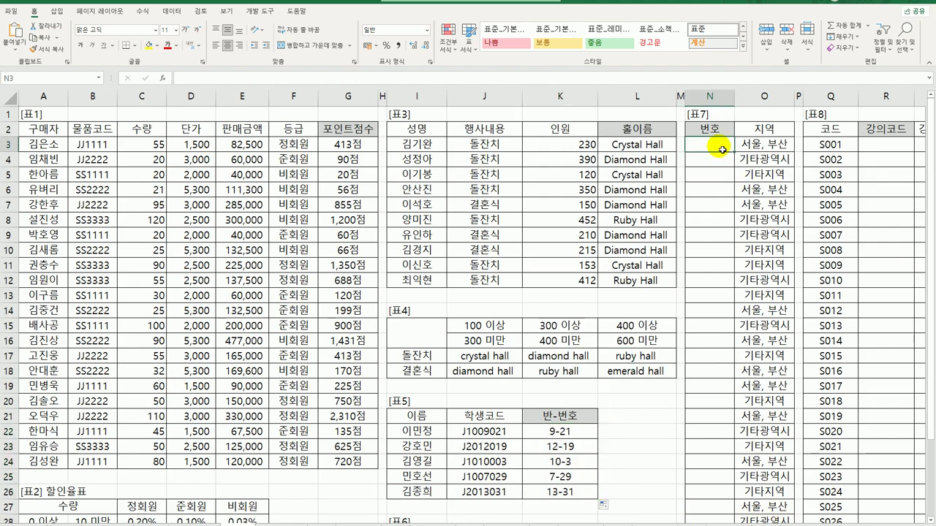
scroll(629, 278, down, 3)
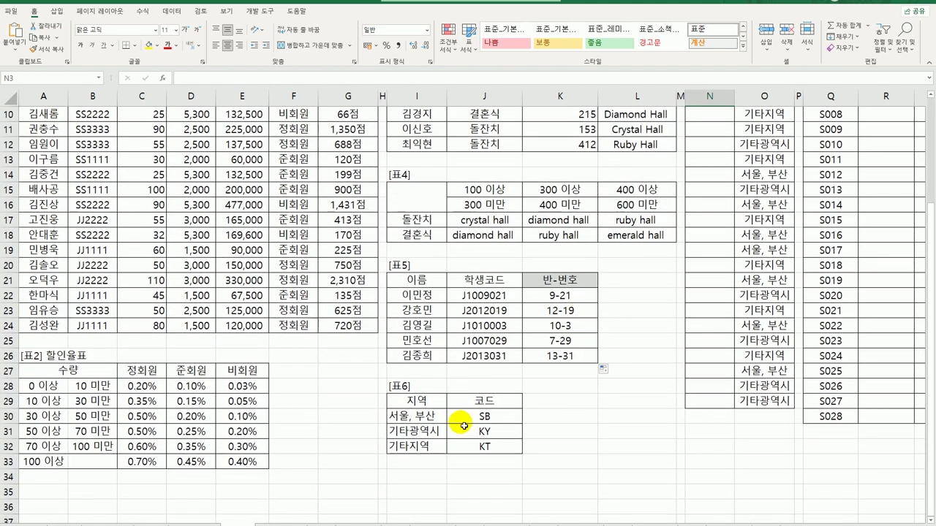
scroll(629, 399, up, 3)
scroll(704, 207, down, 3)
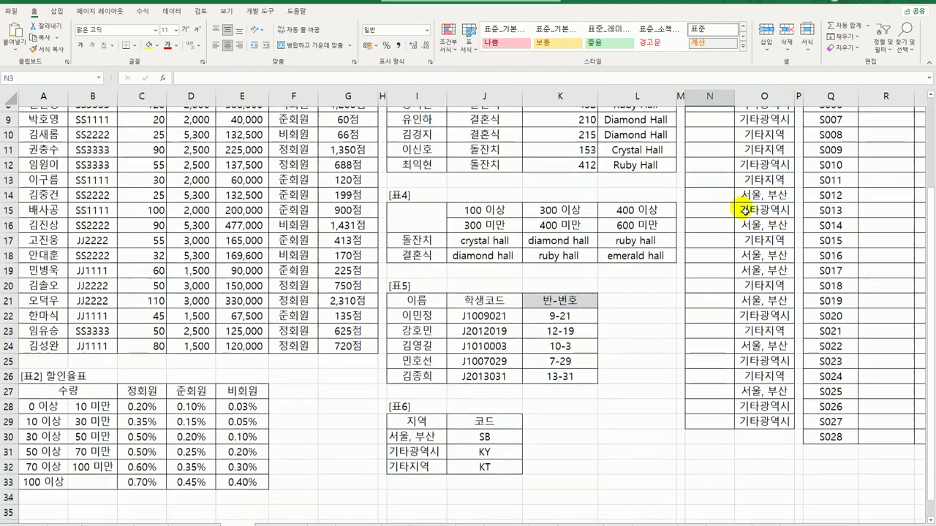
scroll(738, 208, up, 1)
scroll(727, 184, down, 1)
scroll(722, 167, up, 3)
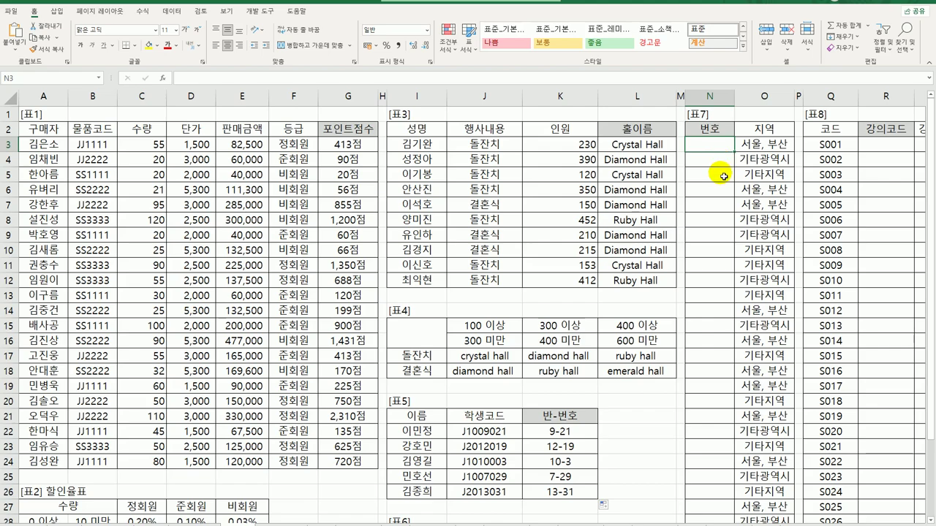
scroll(720, 177, down, 3)
scroll(720, 180, up, 3)
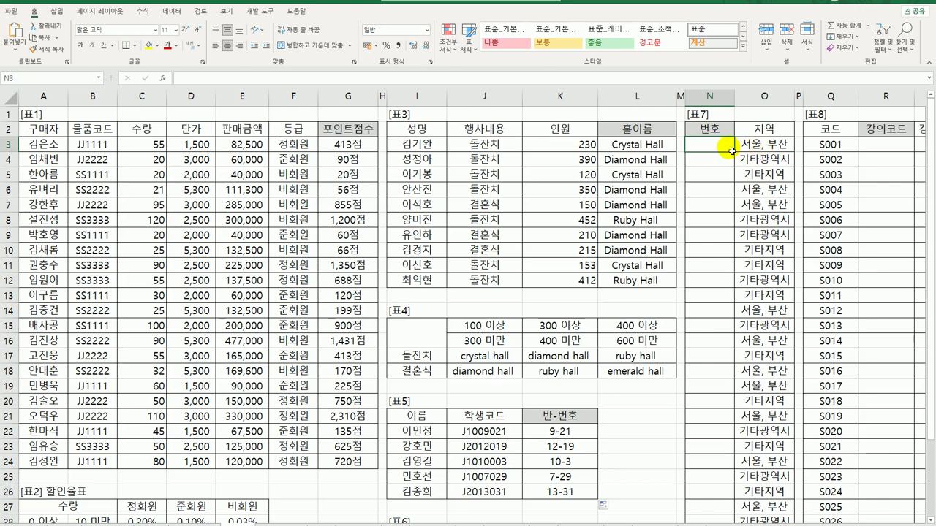
Enter =ROW() in N3, the first 번호 cell of 표7.
text(=)
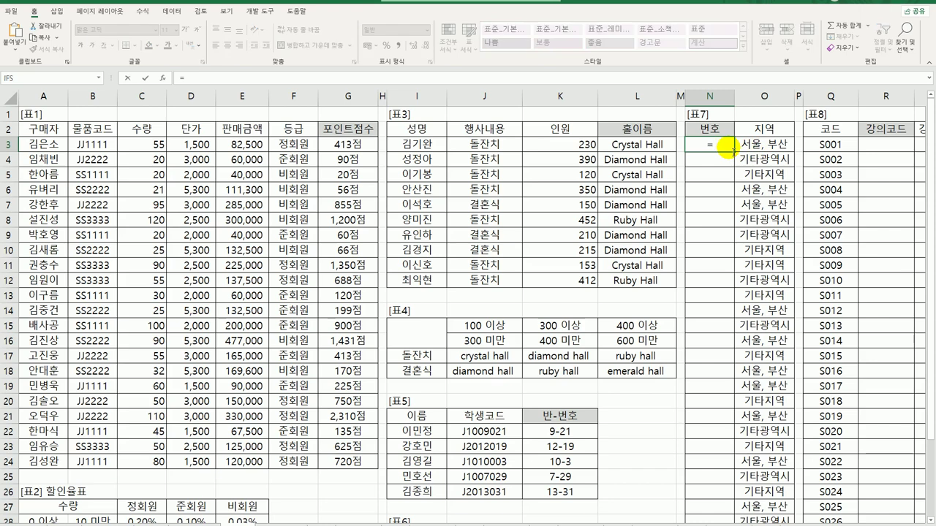
text(row)
key(Tab)
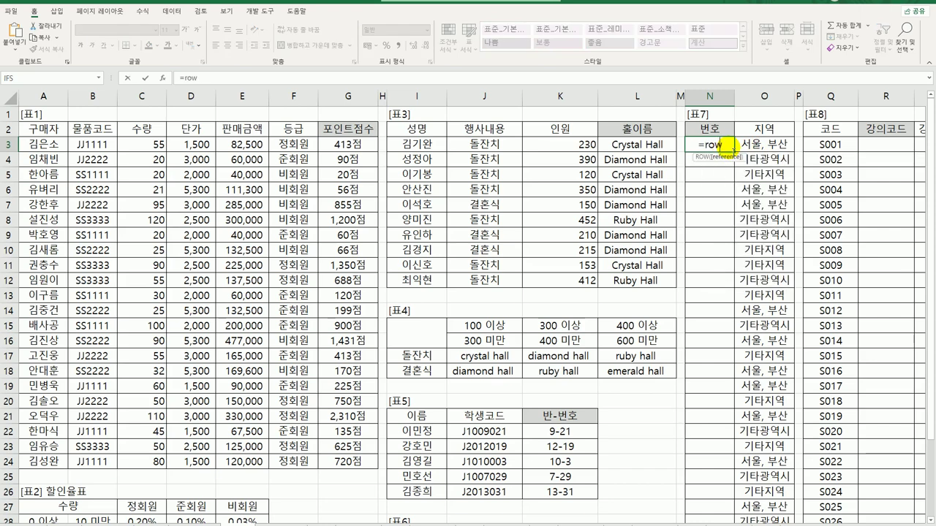
key(ctrl+Return)
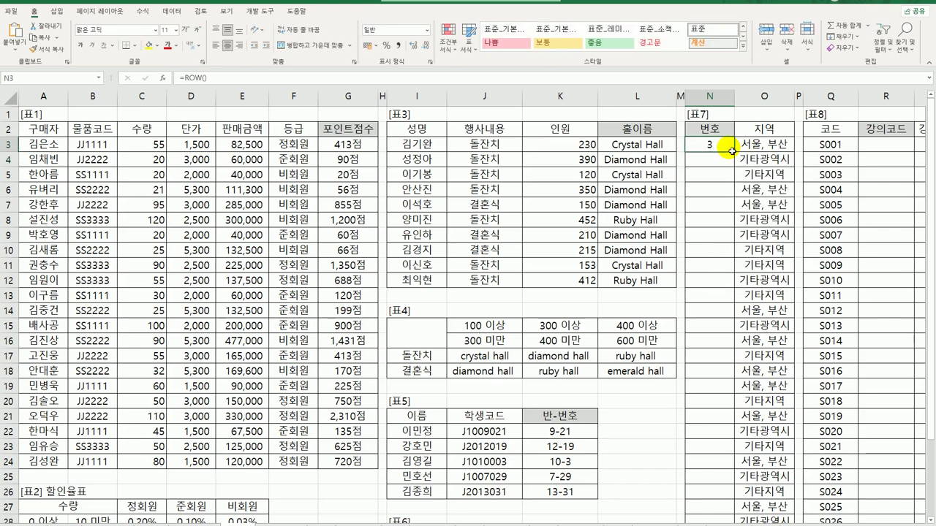
Subtract 2 from the ROW formula in N3 and fill it down the 번호 column.
key(F2)
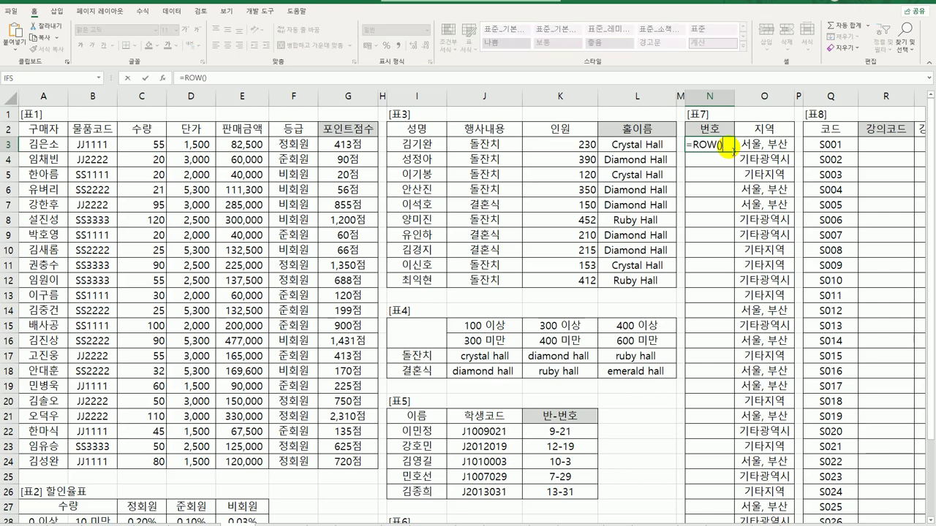
text(-2)
key(ctrl+Return)
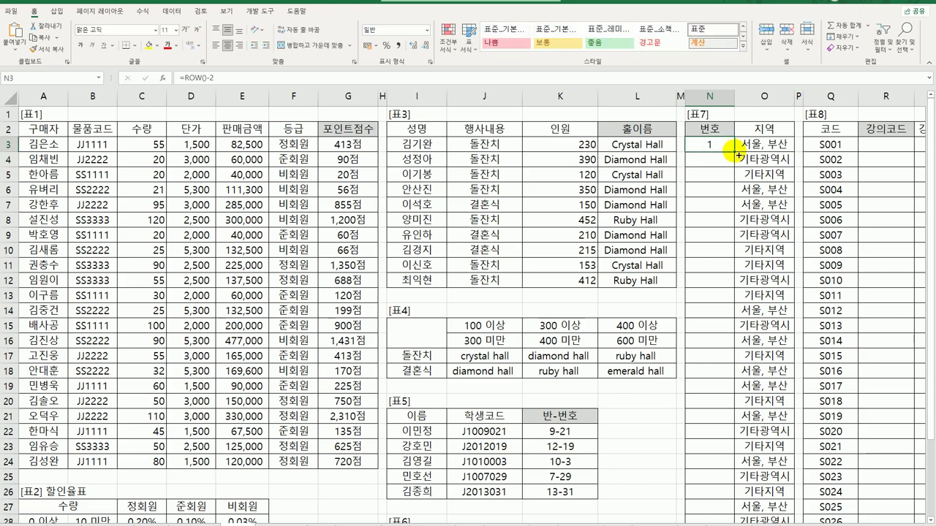
double_click(734, 152)
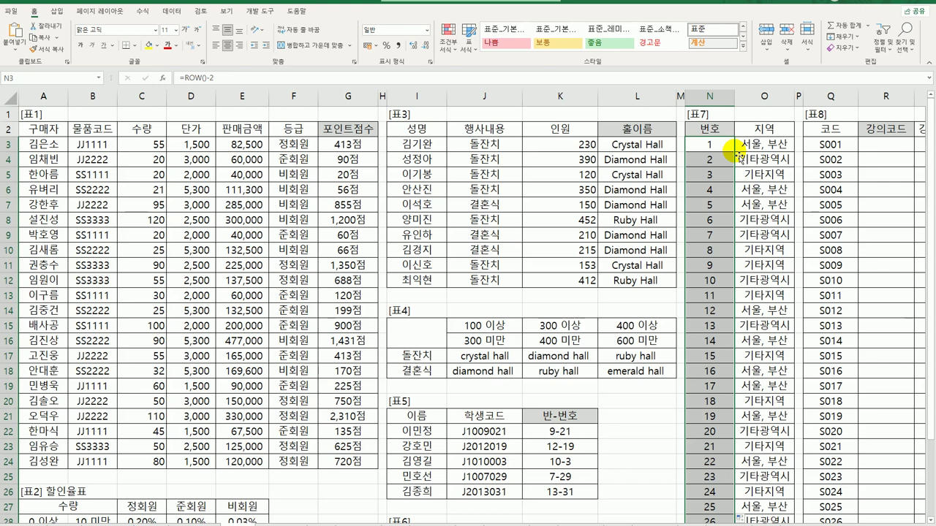
Examine how the 지역 values in 표7 correspond to the regions and codes in I30:J32 of 표6.
click(737, 146)
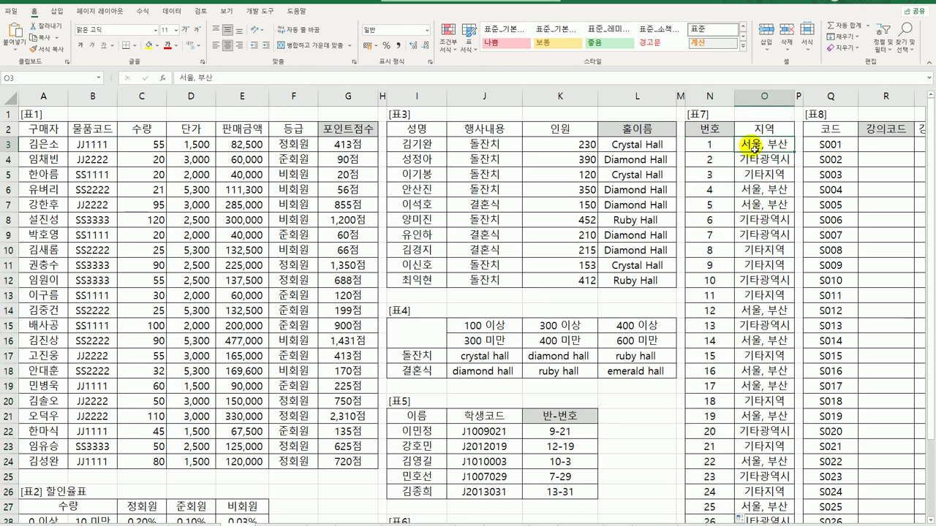
scroll(586, 273, down, 3)
click(450, 417)
click(435, 418)
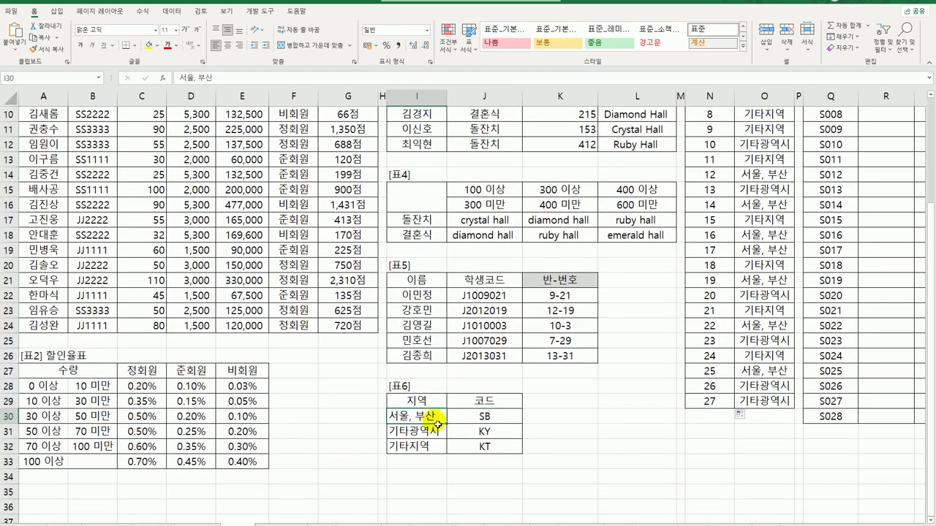
drag(435, 418, 471, 451)
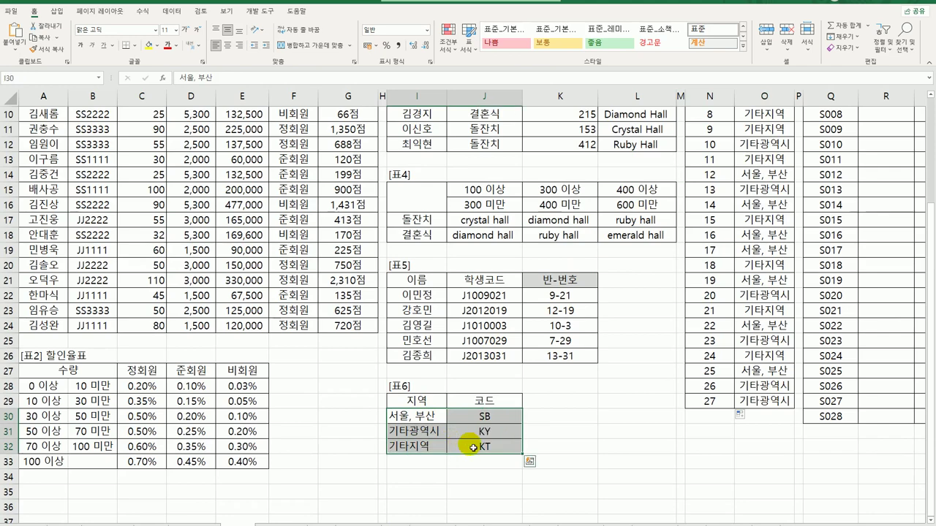
scroll(588, 387, up, 3)
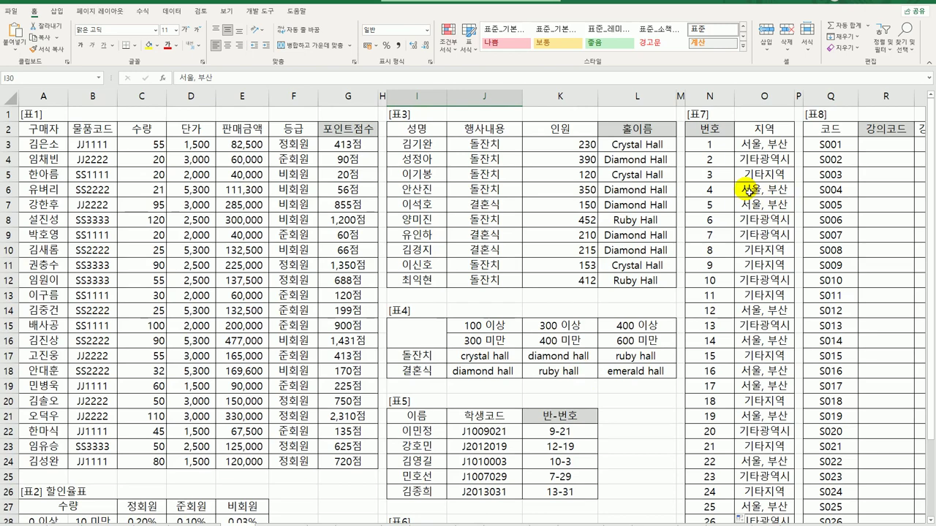
click(710, 144)
scroll(558, 333, down, 3)
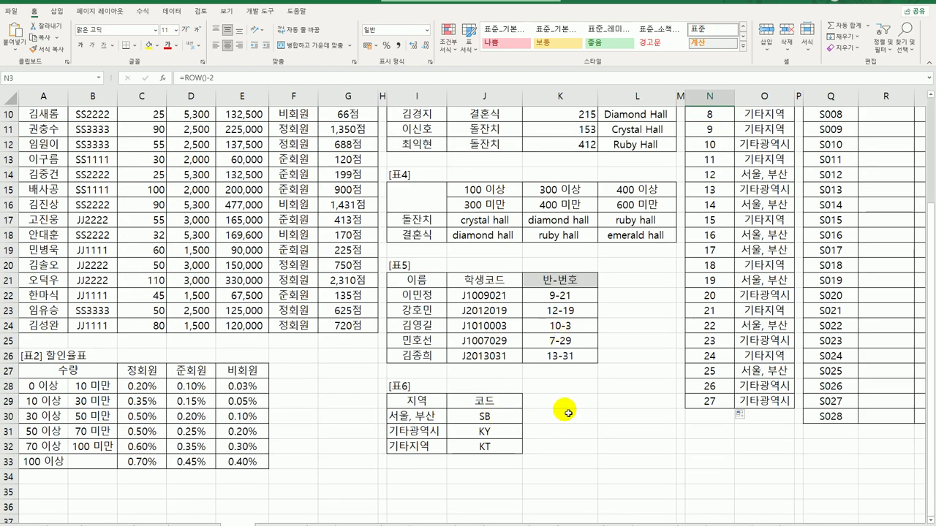
scroll(702, 278, up, 3)
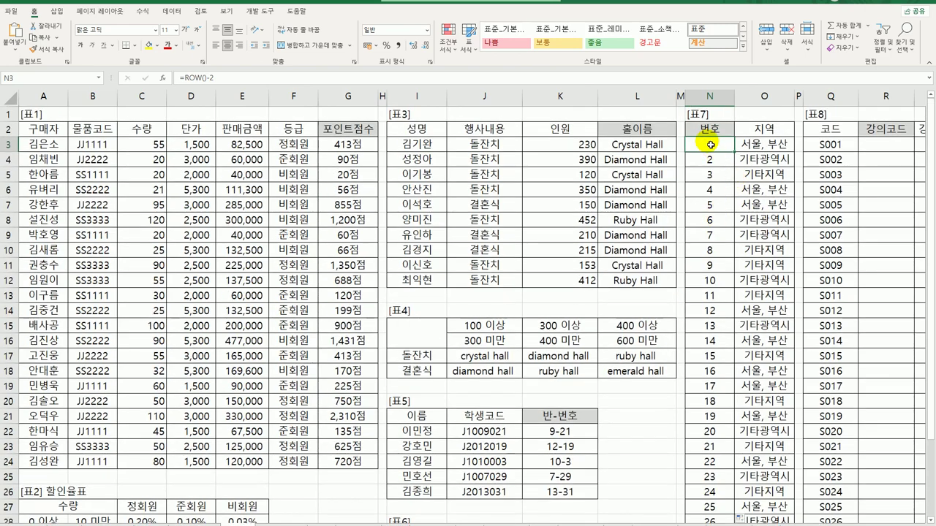
Insert CONCAT with a nested VLOOKUP in front of ROW()-2 in the N3 formula.
double_click(709, 146)
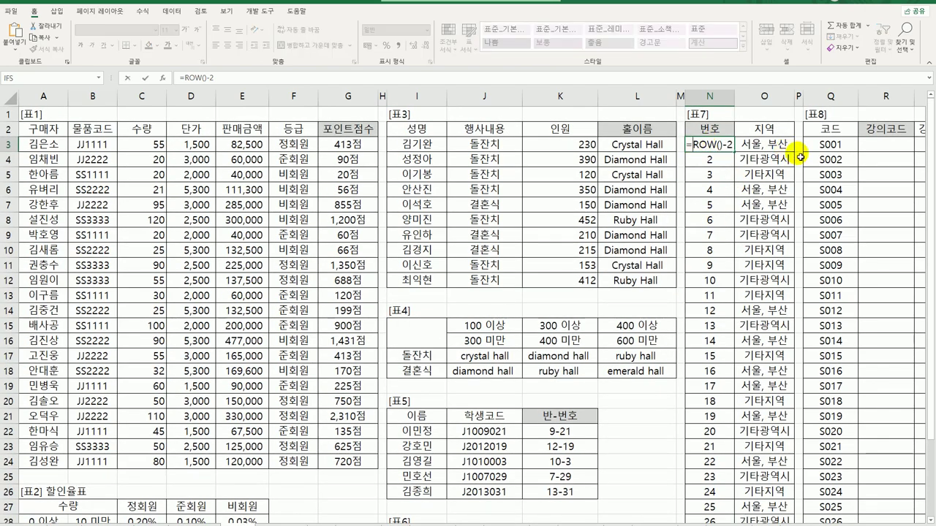
key(Escape)
text(CON)
key(Tab)
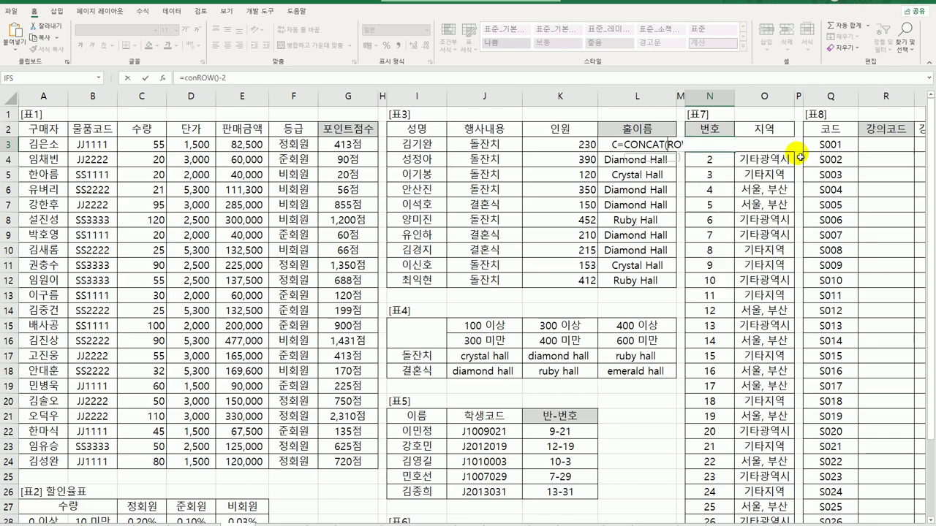
text(VL)
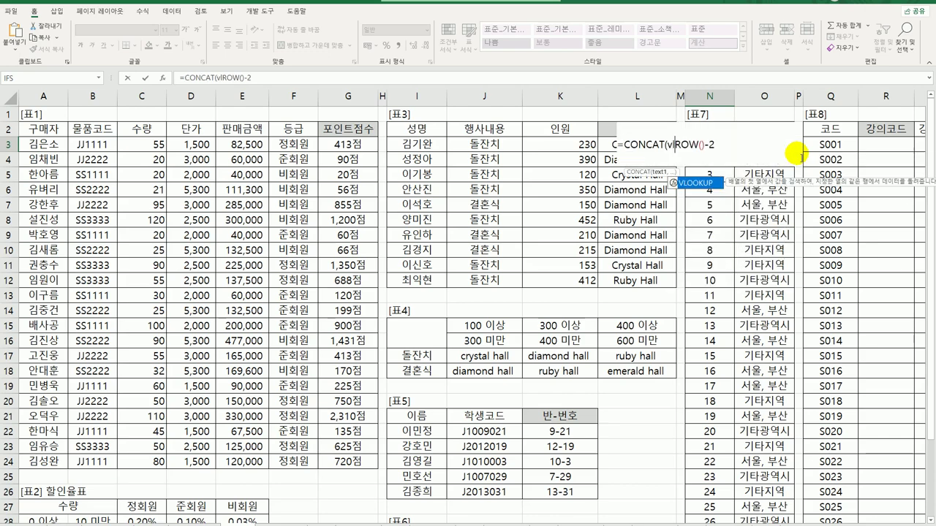
key(Tab)
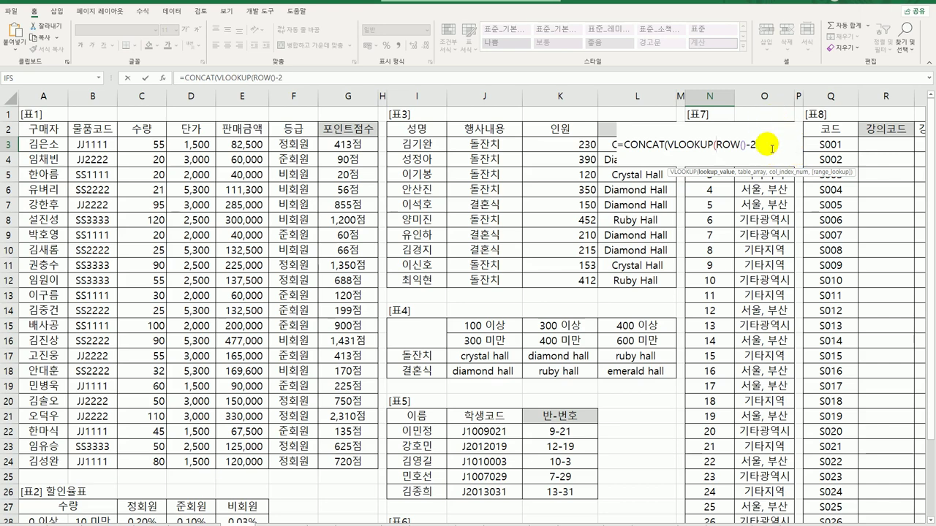
Set the VLOOKUP's lookup value in N3 to O3 and its table array to the absolute range $I$30:$J$32.
click(768, 114)
key(Down)
key(Down)
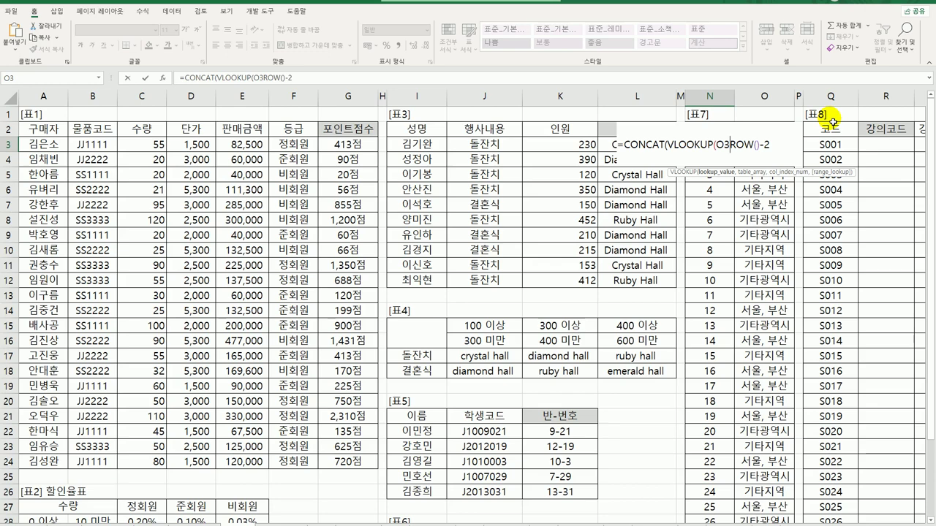
text(,)
scroll(439, 410, down, 3)
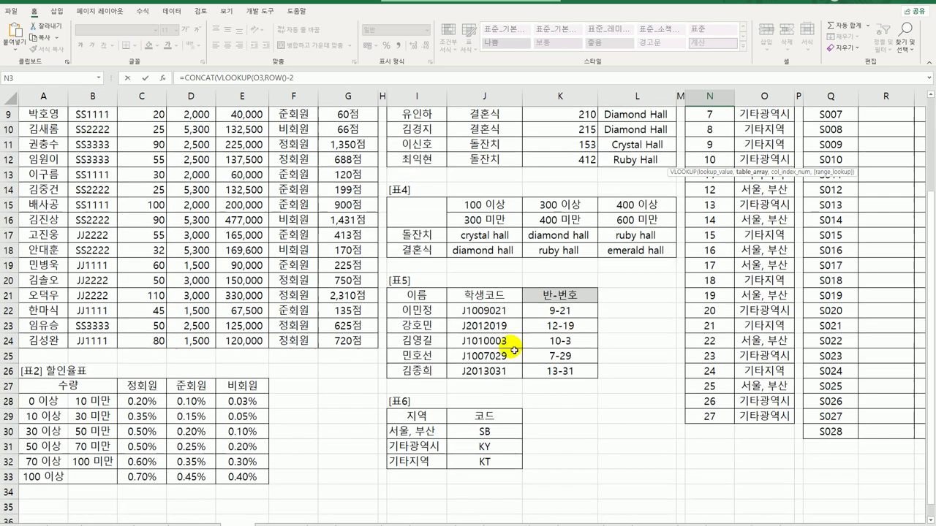
click(434, 416)
drag(444, 428, 475, 443)
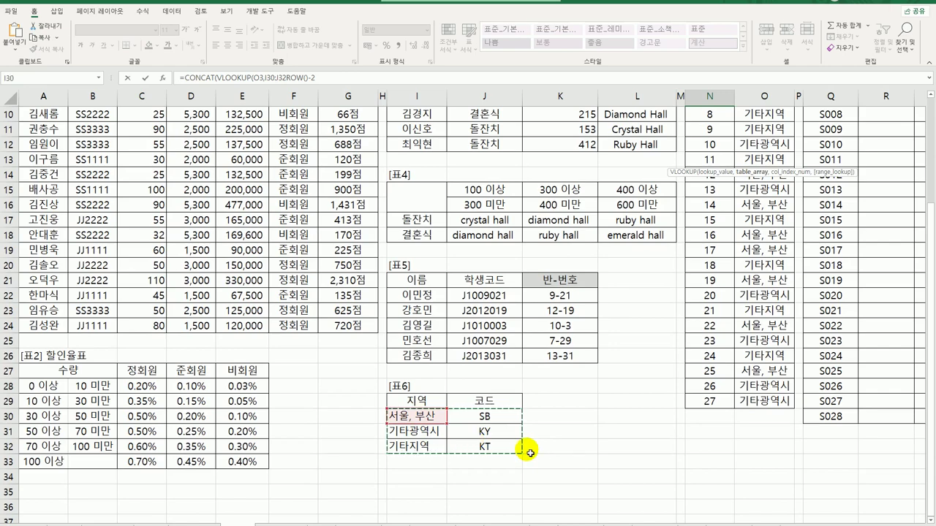
scroll(563, 476, up, 3)
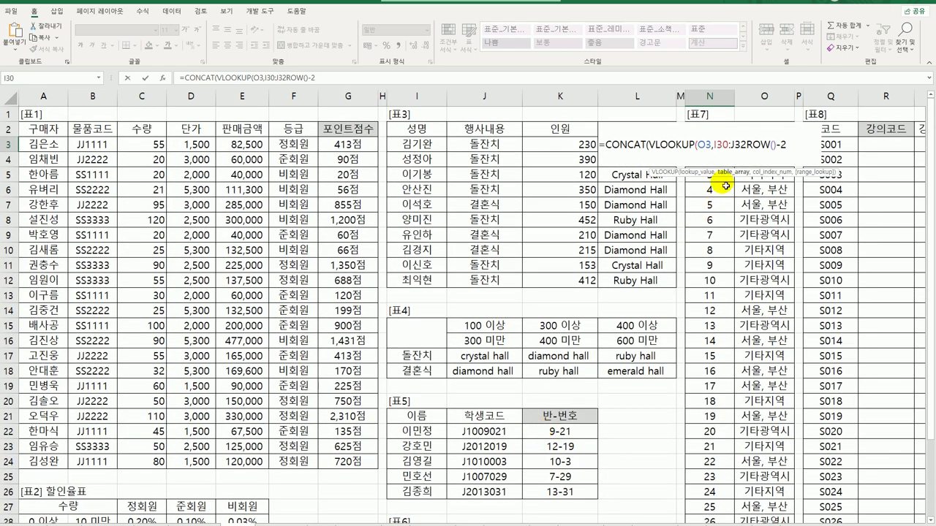
key(F4)
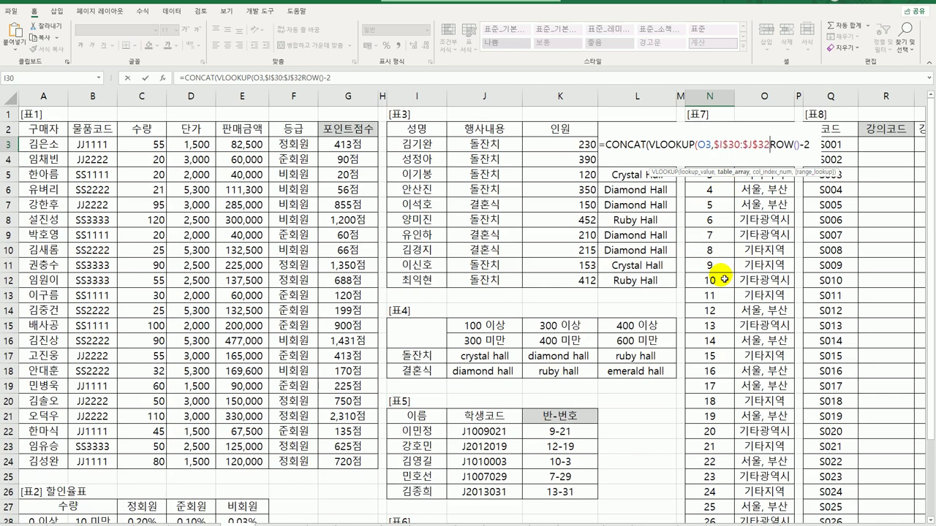
Give the VLOOKUP in N3 column index 2 and match type 0, close it, and make ROW()-2 the second CONCAT argument.
text(,)
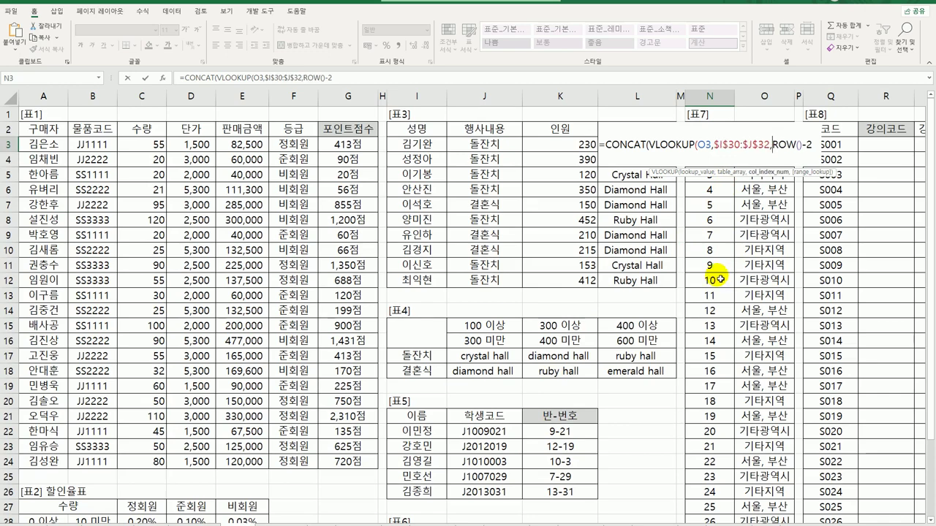
scroll(724, 278, down, 3)
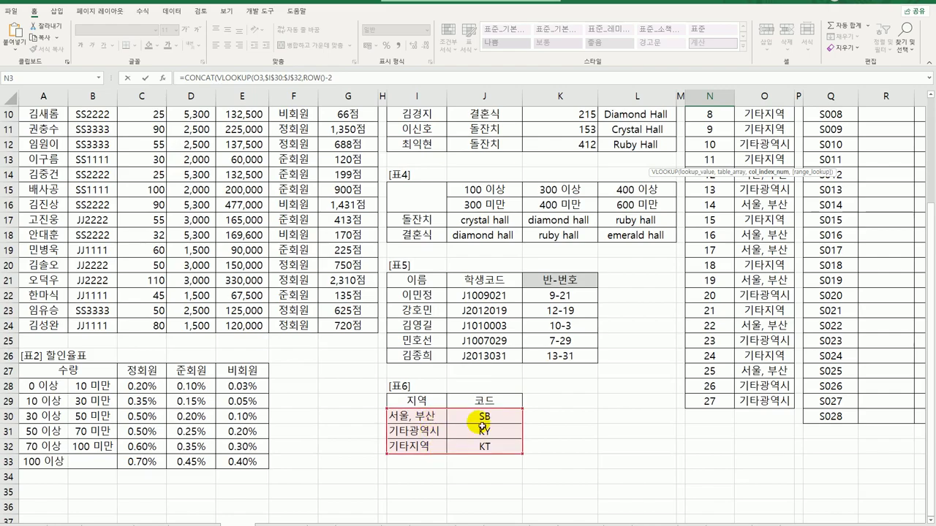
text(2)
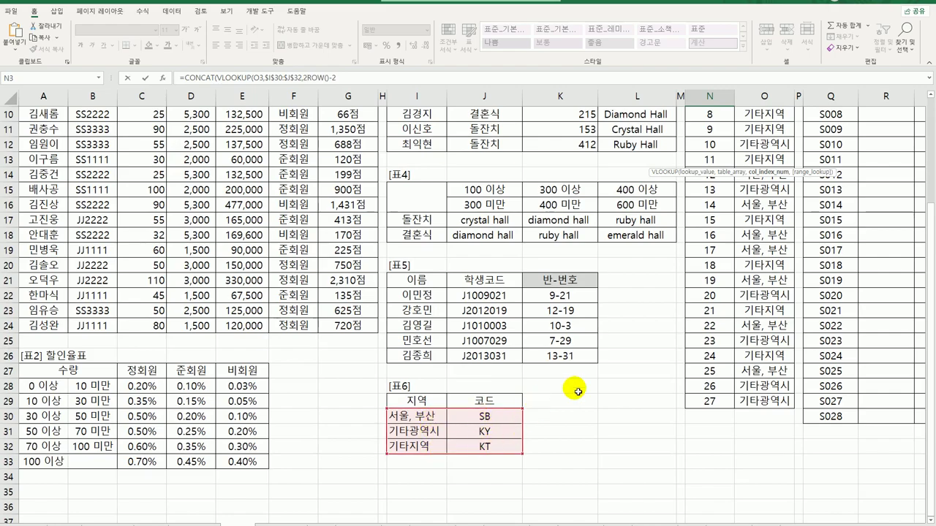
scroll(574, 388, up, 3)
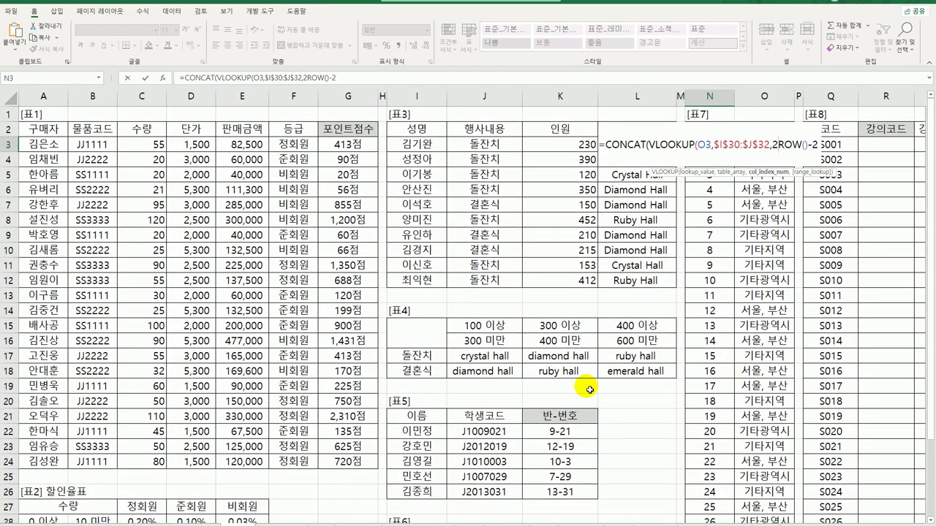
text(,0)
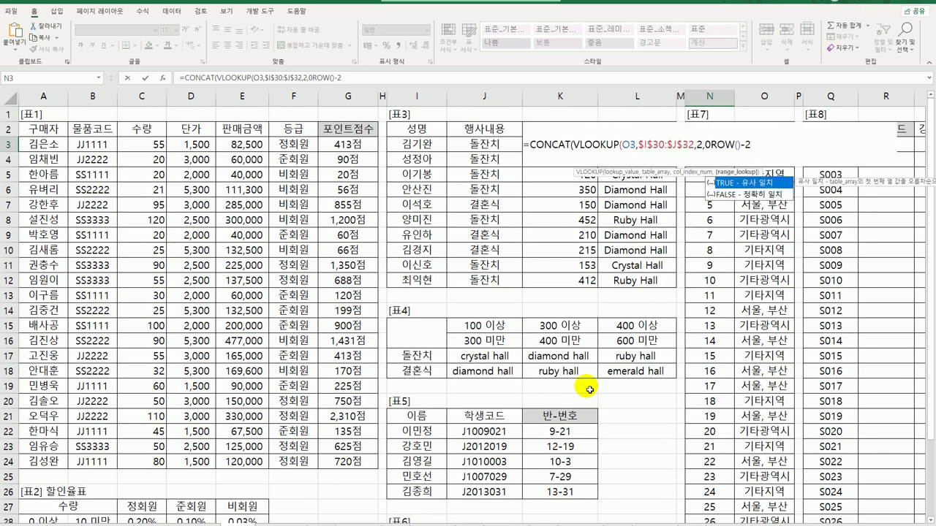
text(),)
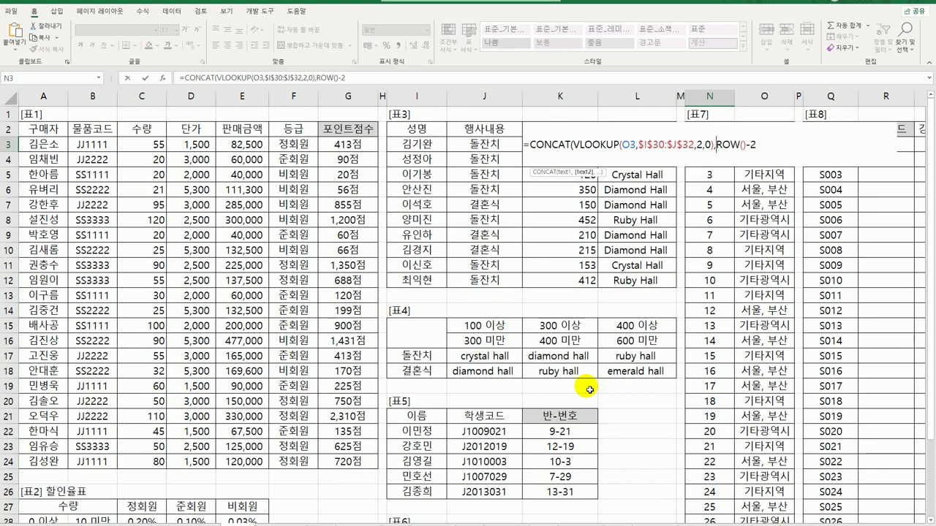
Insert "-" as a separate CONCAT argument before ROW()-2 in N3 and commit the formula.
text("-")
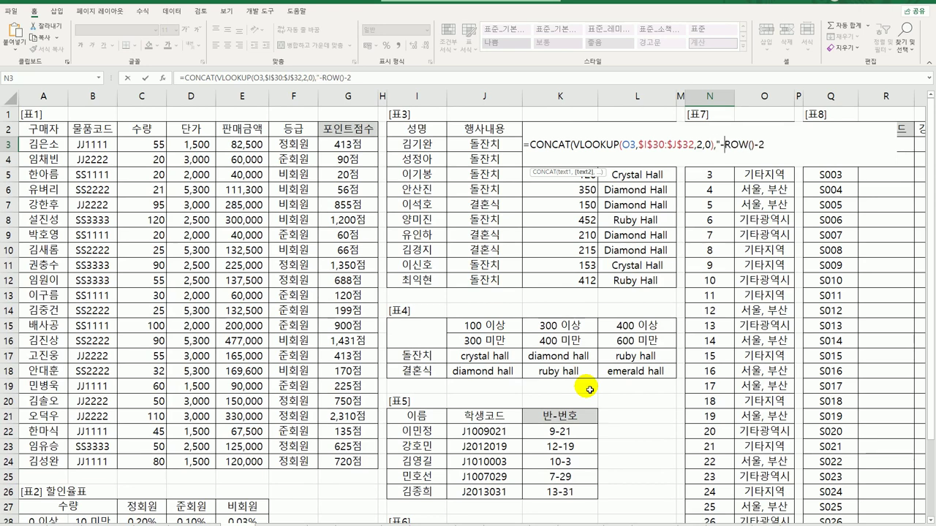
text(,)
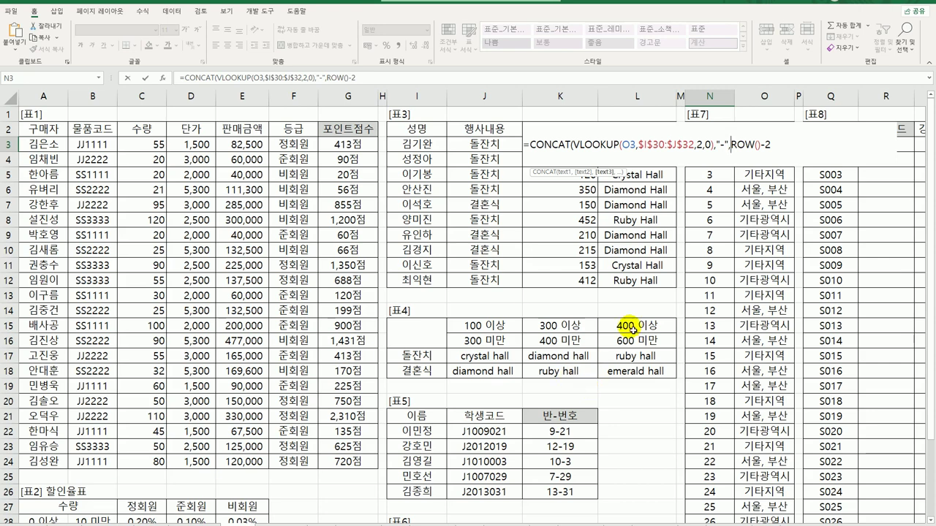
click(783, 150)
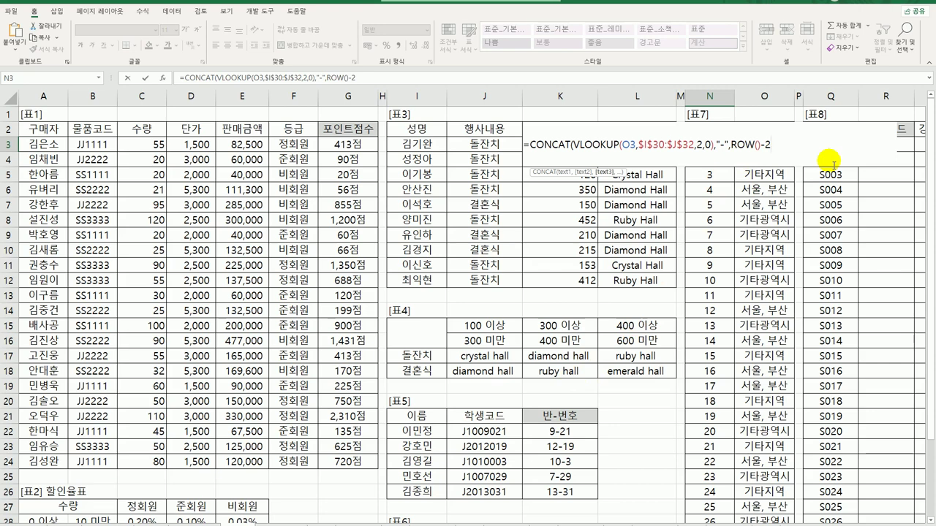
key(Return)
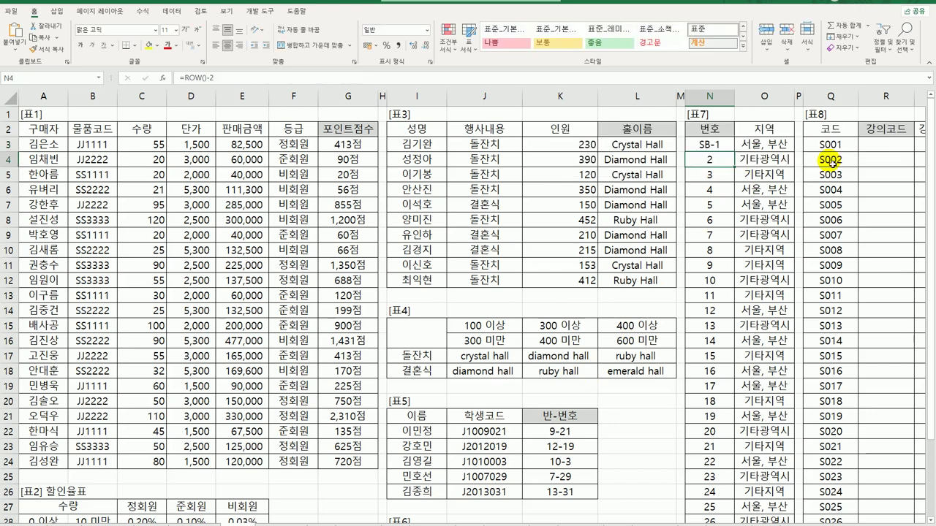
Fill the N3 formula down the whole 번호 column of 표7.
click(680, 145)
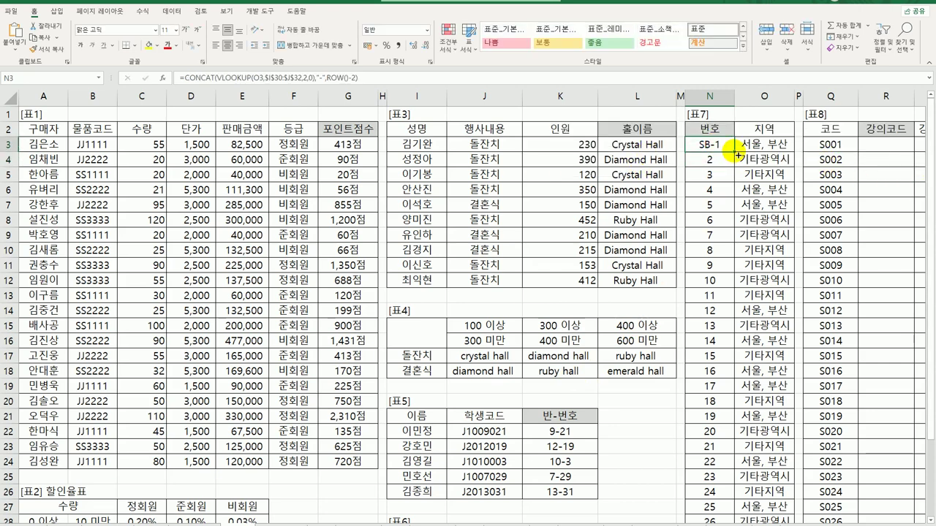
double_click(734, 152)
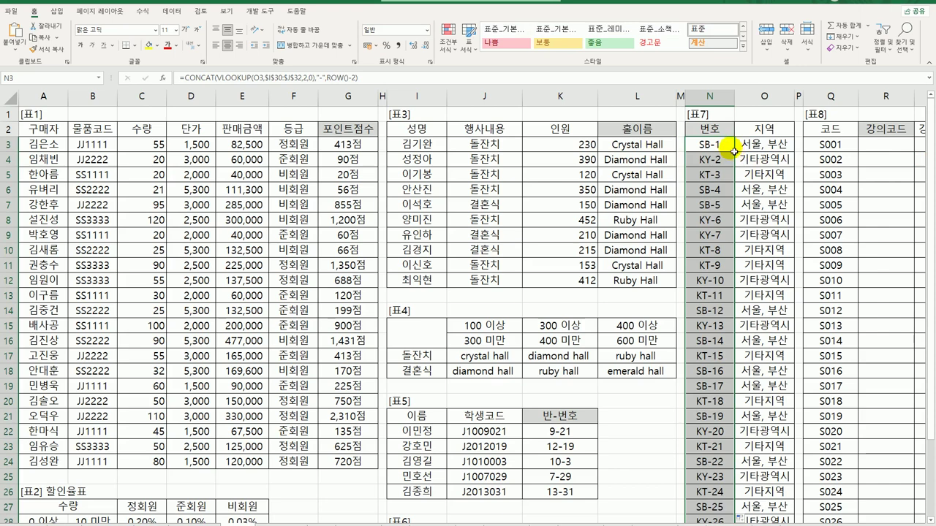
click(730, 152)
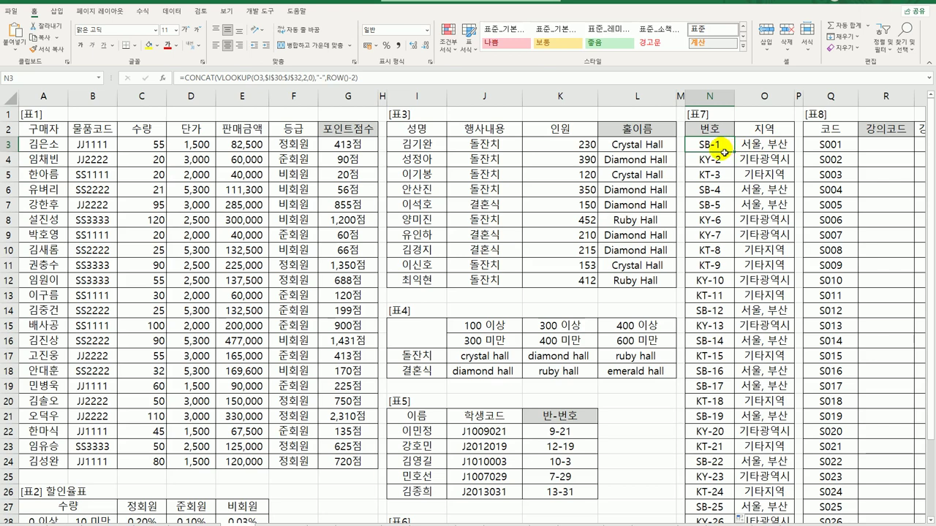
Start a REPLACE formula in R3, the first 강의코드 cell of 표8, and bring up its function arguments dialog.
click(870, 147)
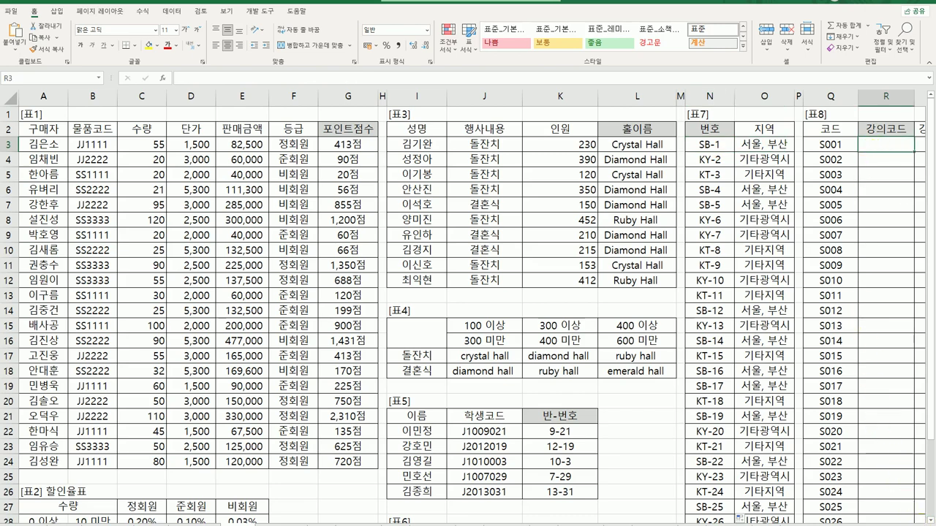
scroll(906, 515, right, 1)
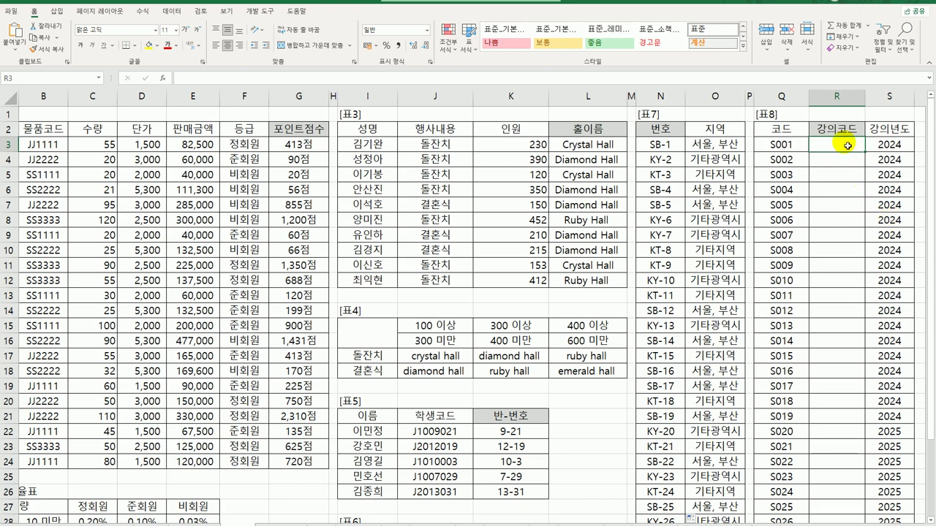
click(786, 146)
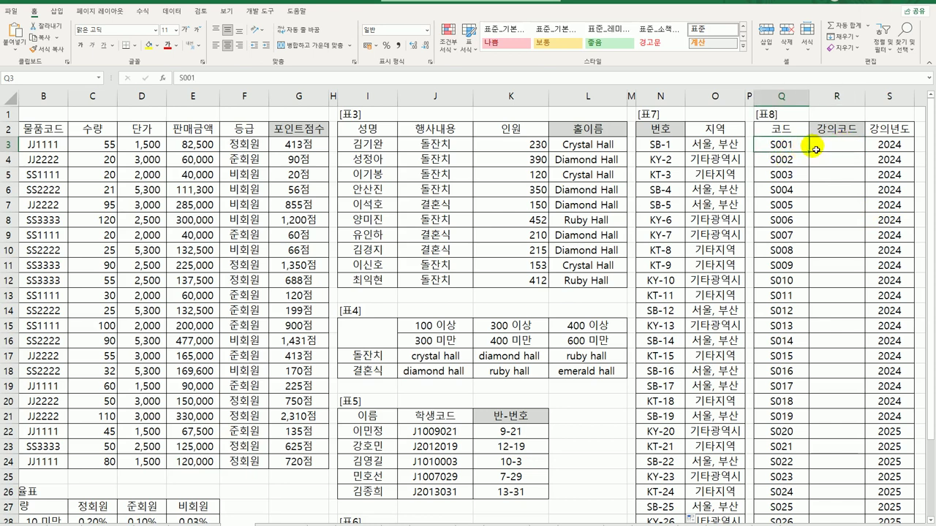
click(818, 146)
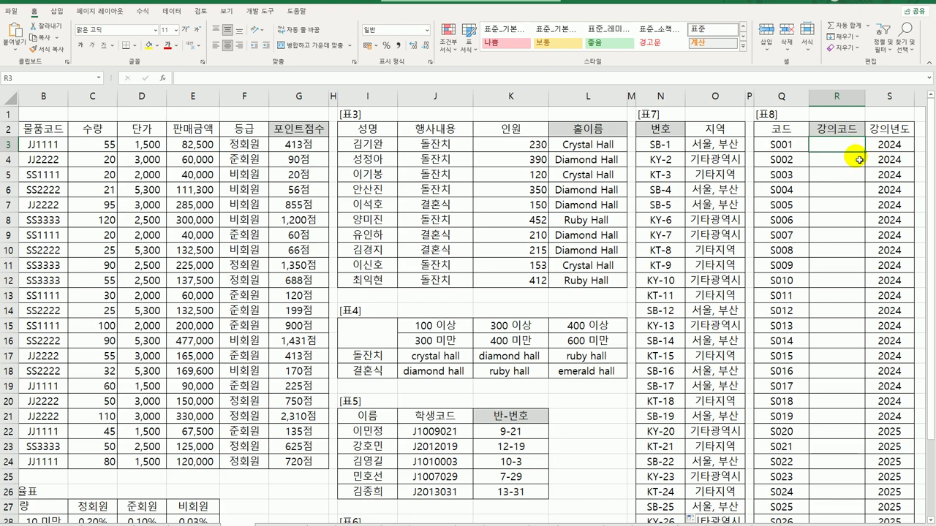
text(=)
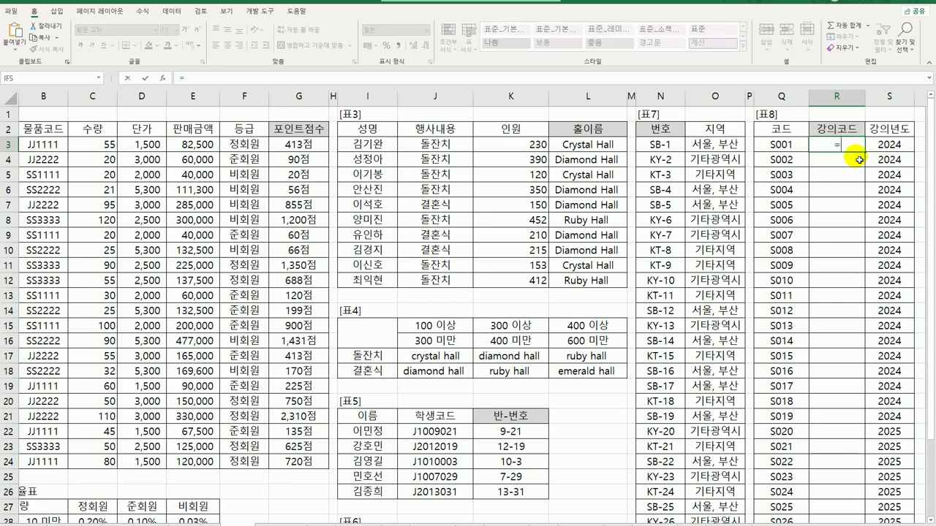
text(rep)
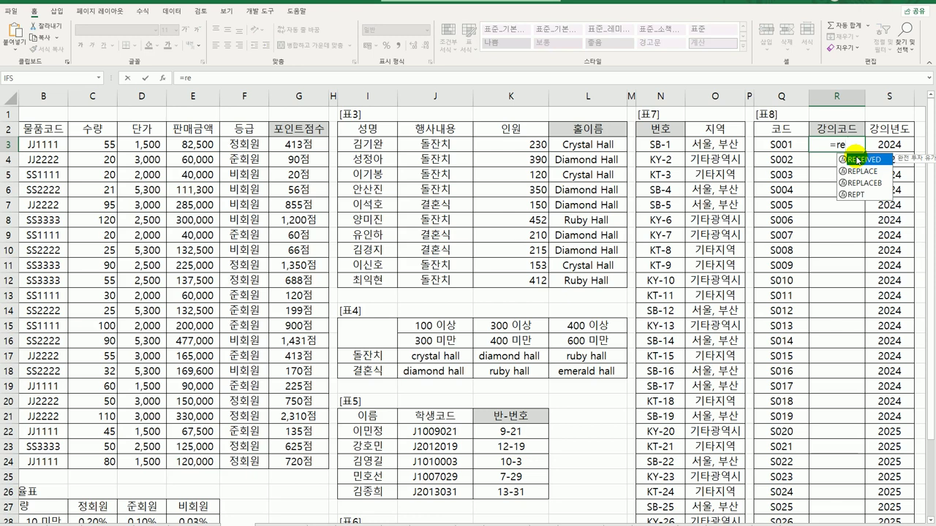
double_click(858, 160)
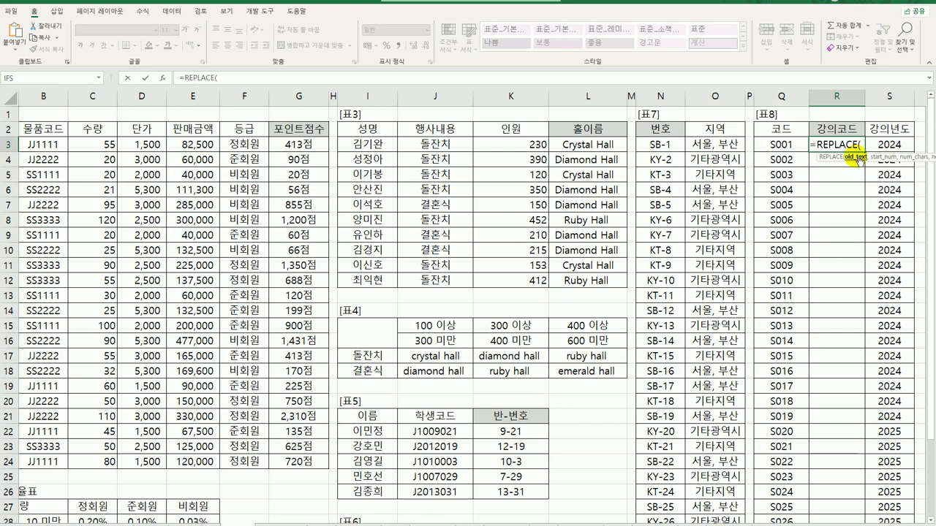
text())
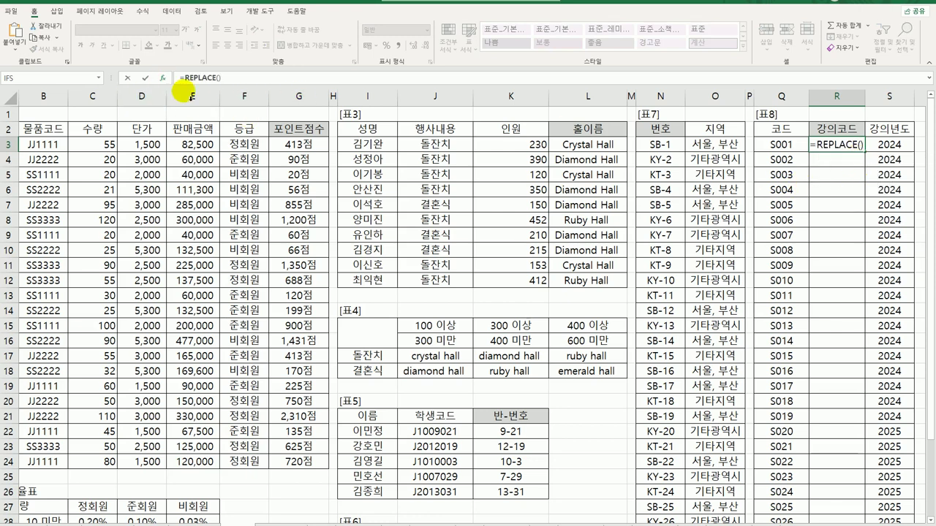
click(162, 77)
drag(417, 293, 505, 150)
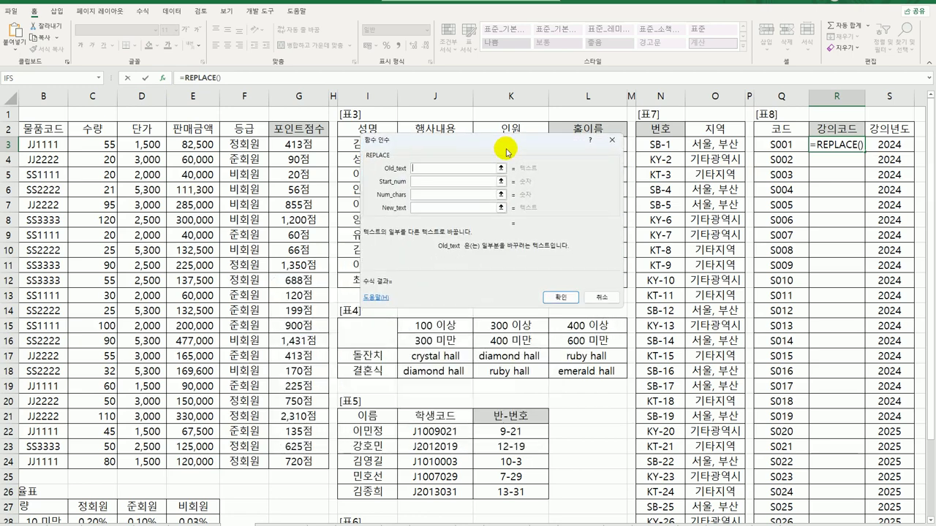
Set REPLACE's Old_text to Q3, Start_num to 2 and Num_chars to 0.
click(782, 145)
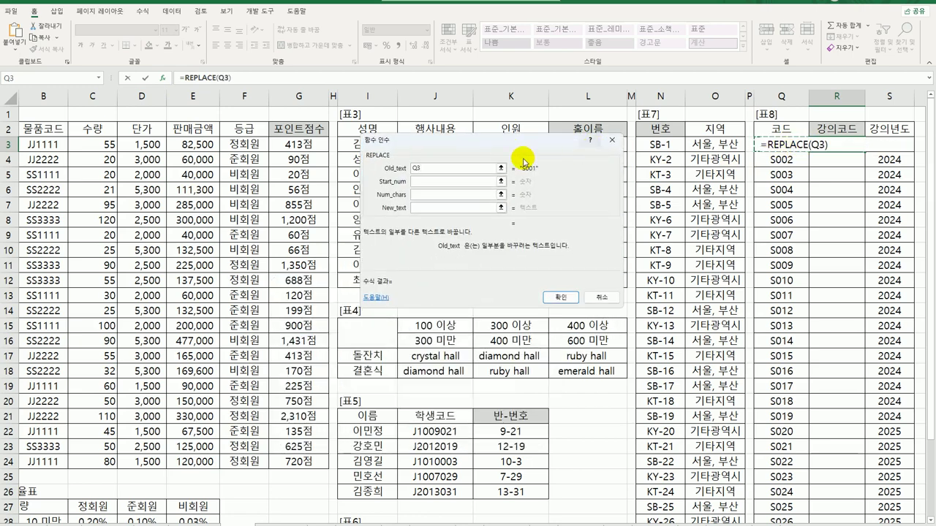
click(431, 182)
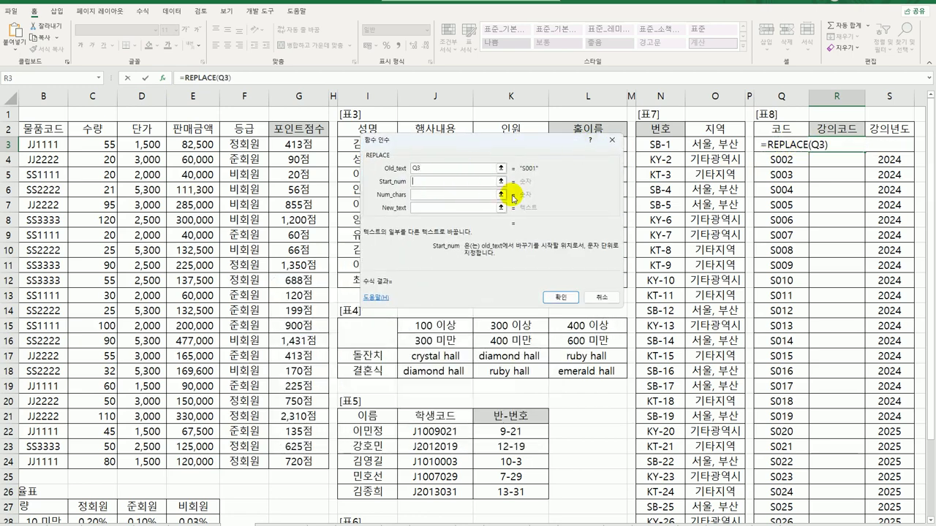
text(2)
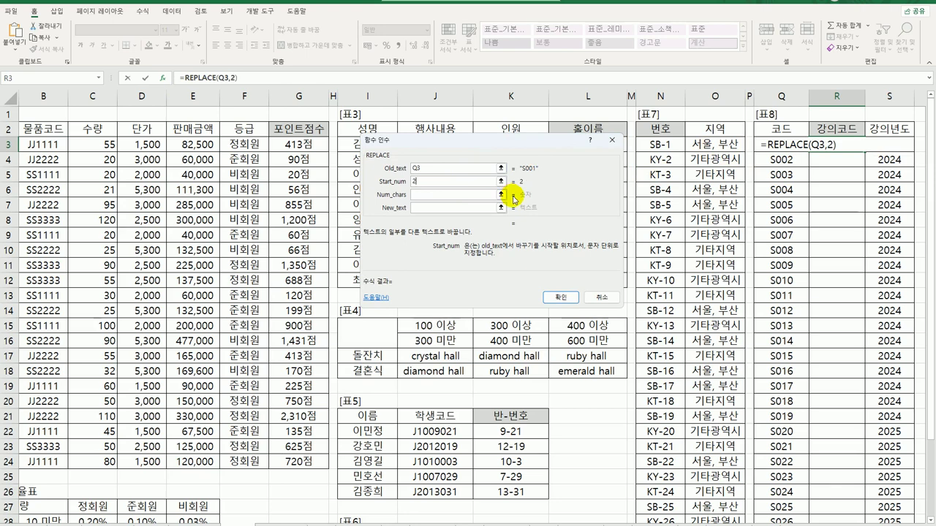
click(463, 200)
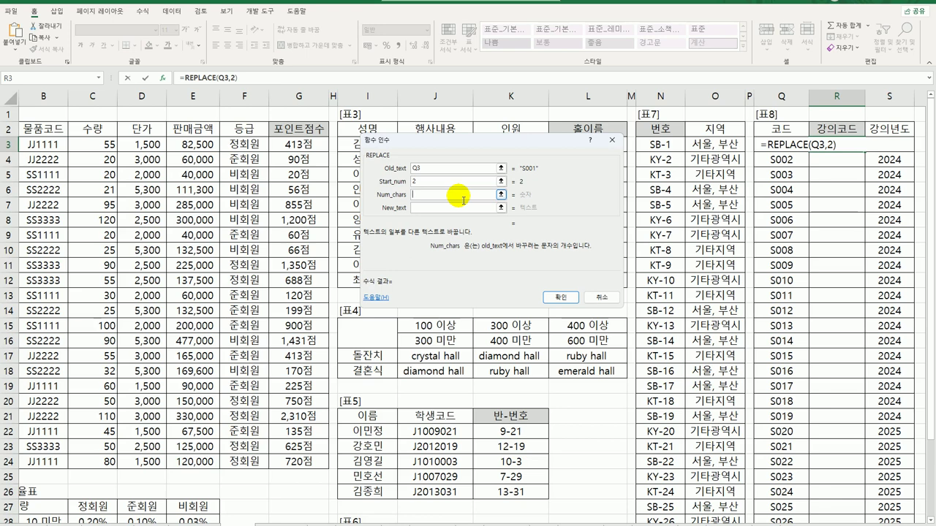
text(0)
Set REPLACE's New_text to "-"&RIGHT(S3,2)&"-" and accept the function arguments for R3.
click(454, 209)
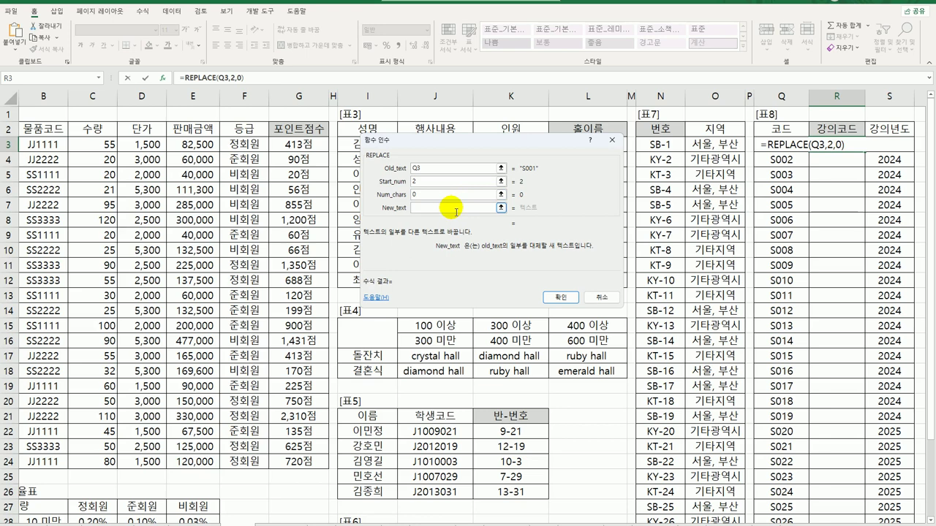
text("-"&right()
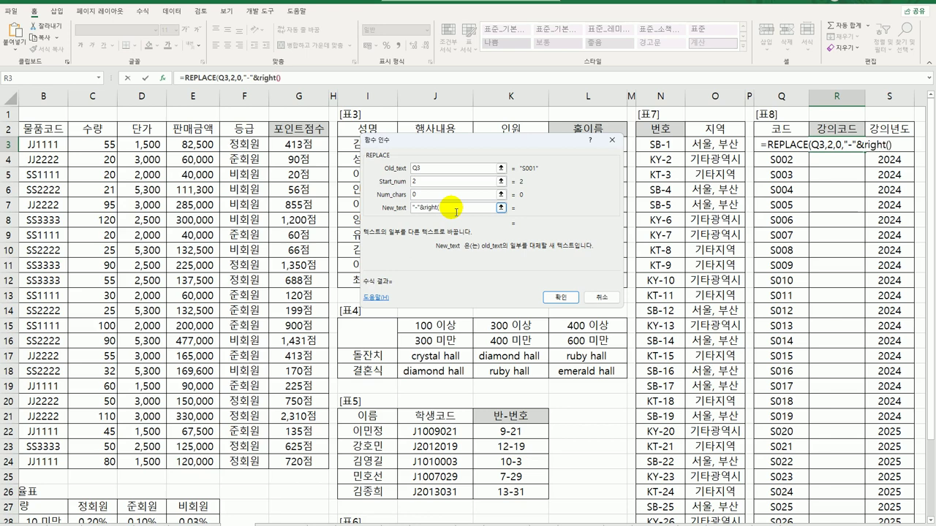
click(905, 148)
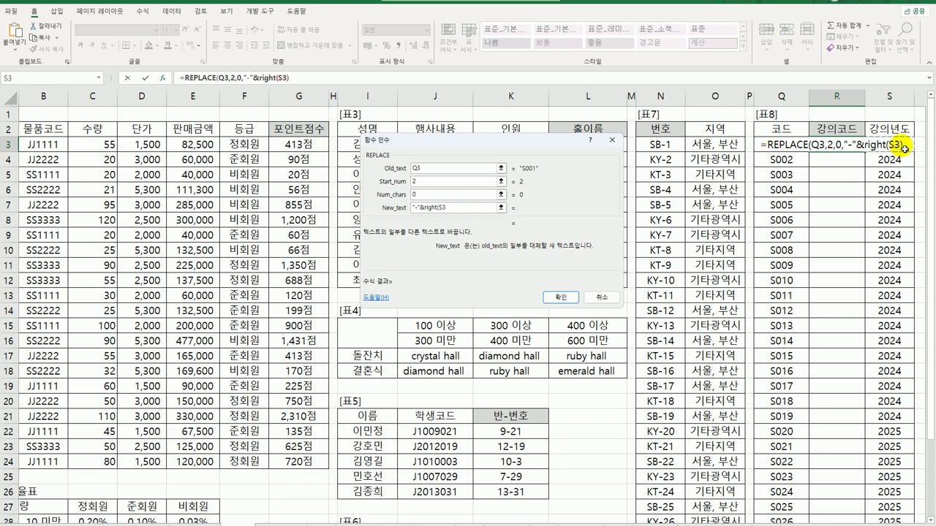
text(,2))
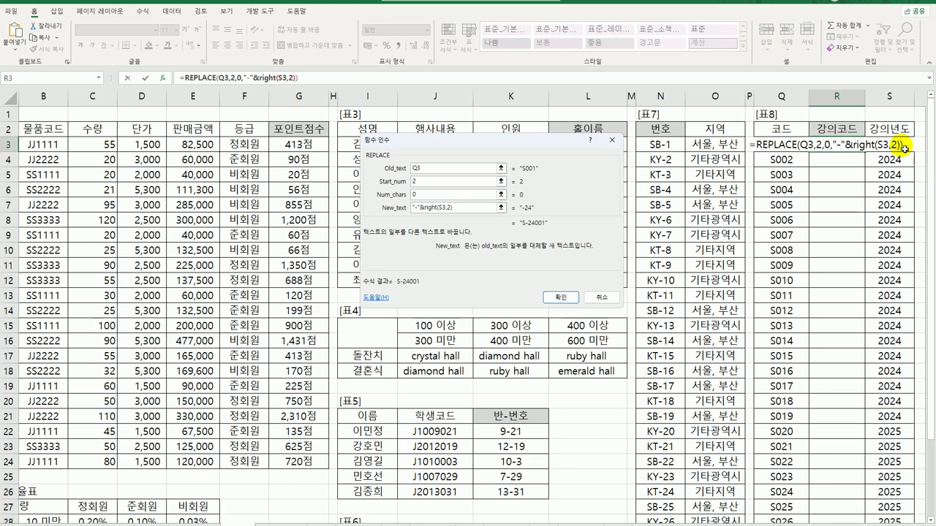
text(&"-")
click(560, 298)
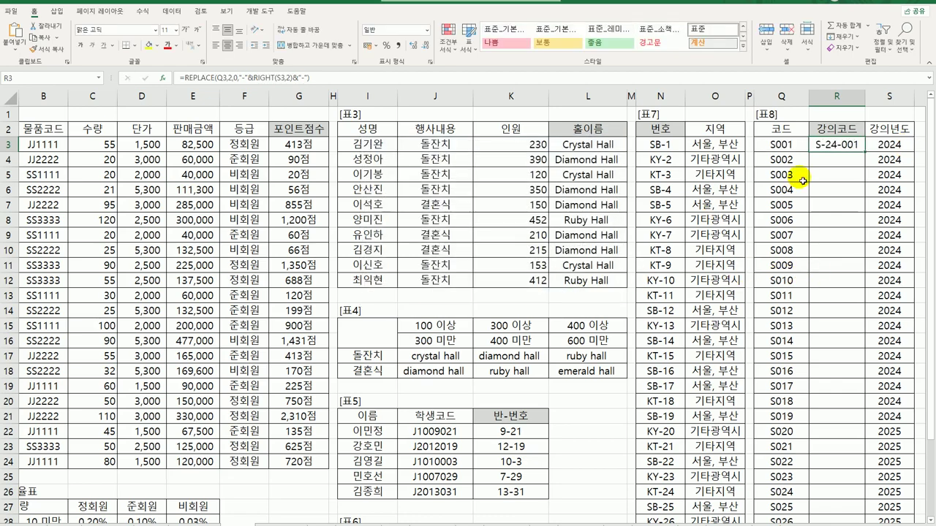
Fill the R3 formula down the 강의코드 column of 표8 and check the filled cells through row 30.
double_click(864, 151)
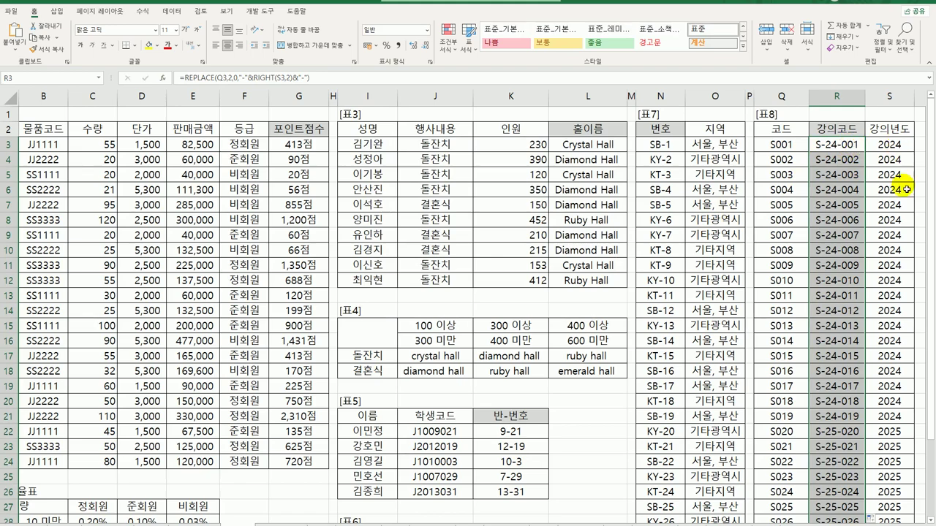
scroll(824, 314, down, 3)
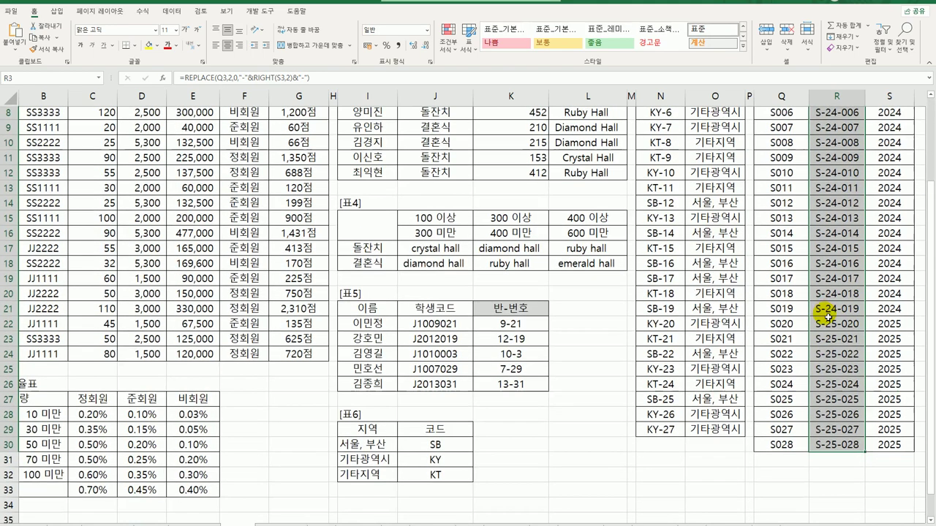
scroll(824, 315, up, 3)
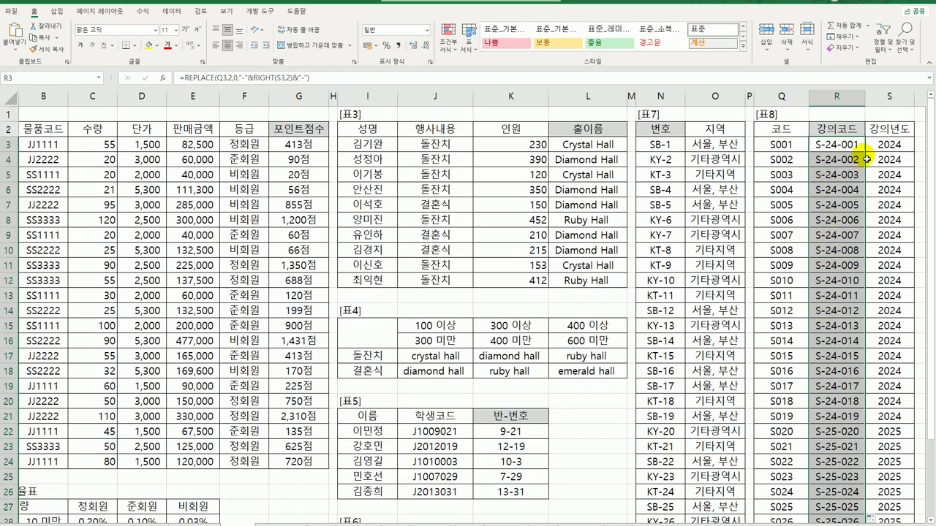